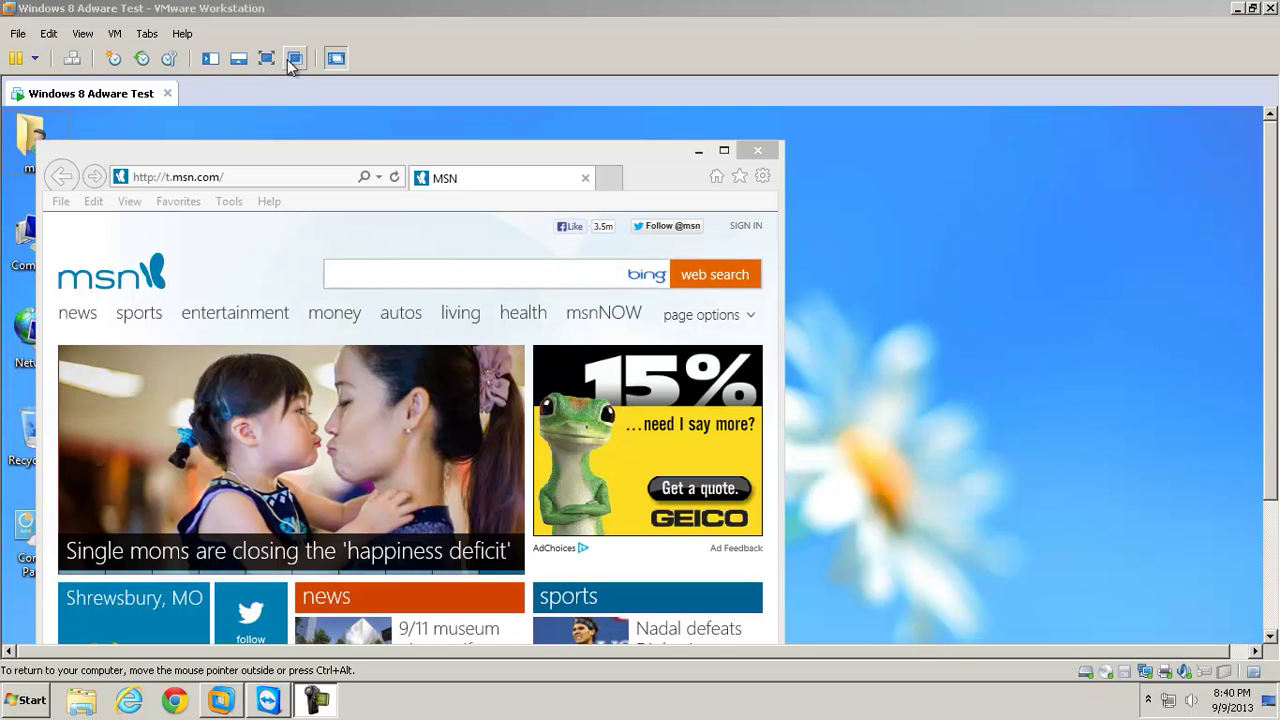
- Show the virtual machine in full screen and move the browser window aside to uncover the desktop icons
left_click(271, 62)
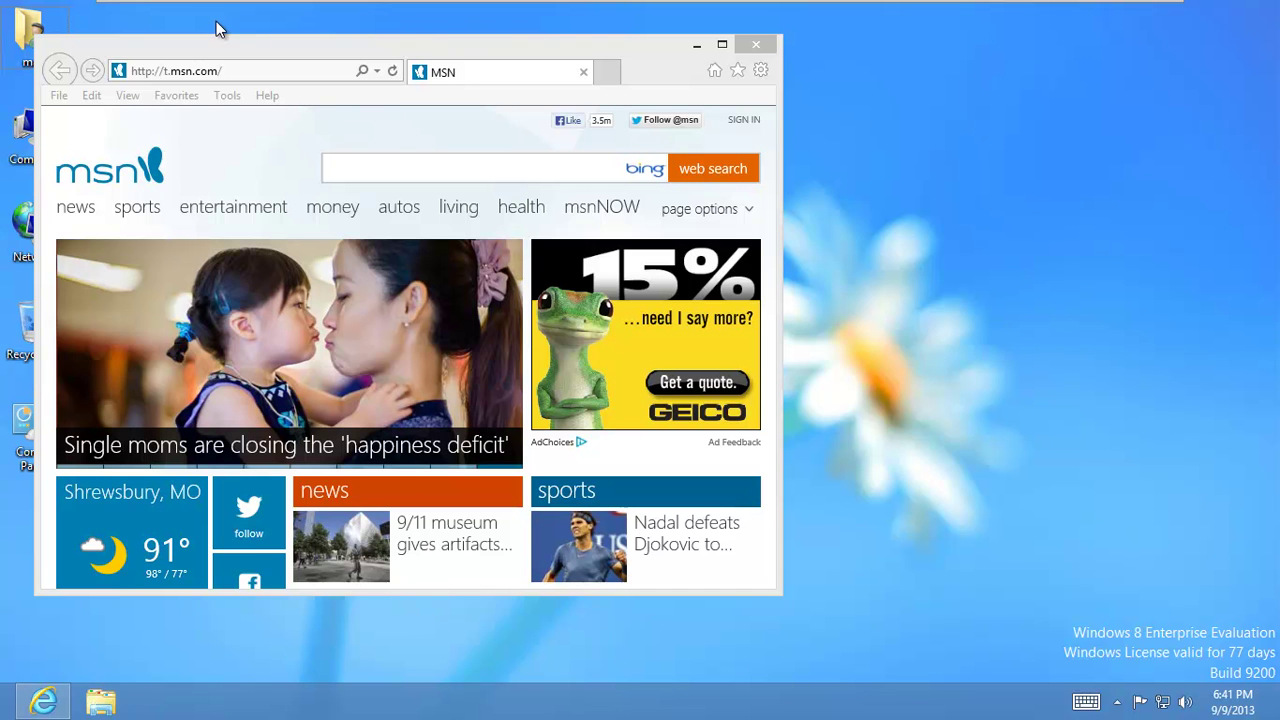
left_click_drag(229, 45, 363, 48)
left_click(131, 212)
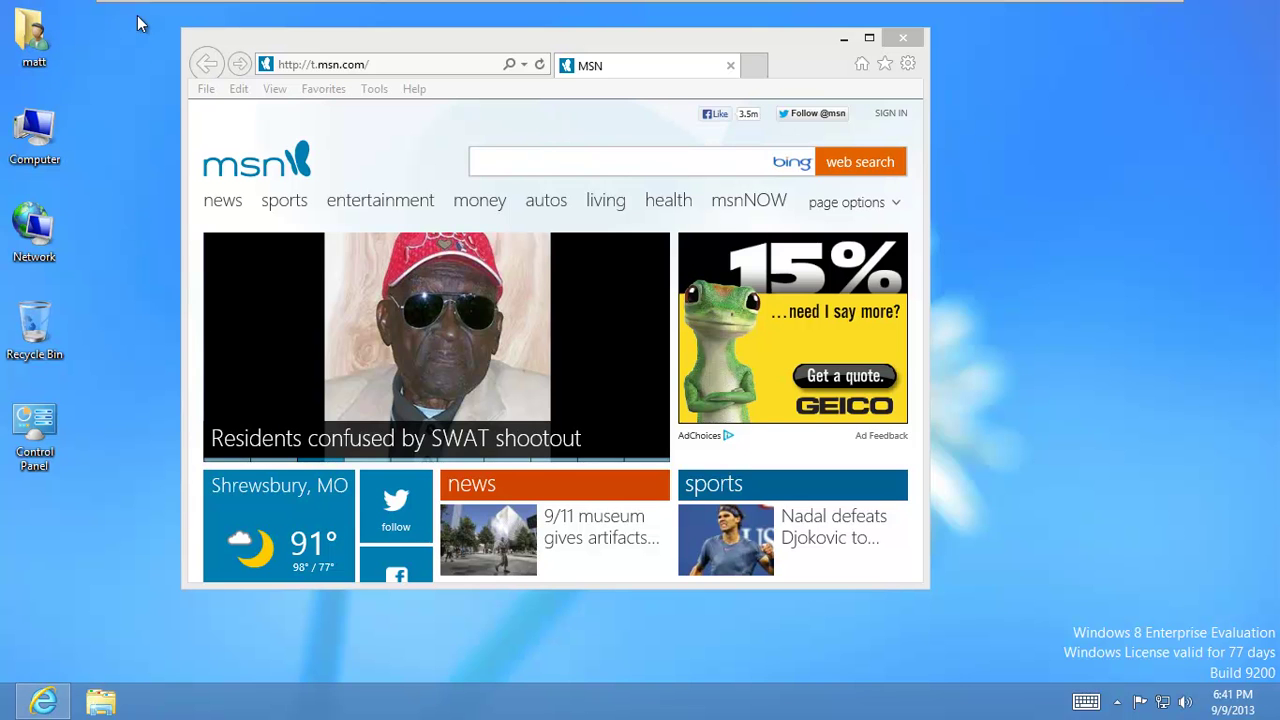
left_click(270, 39)
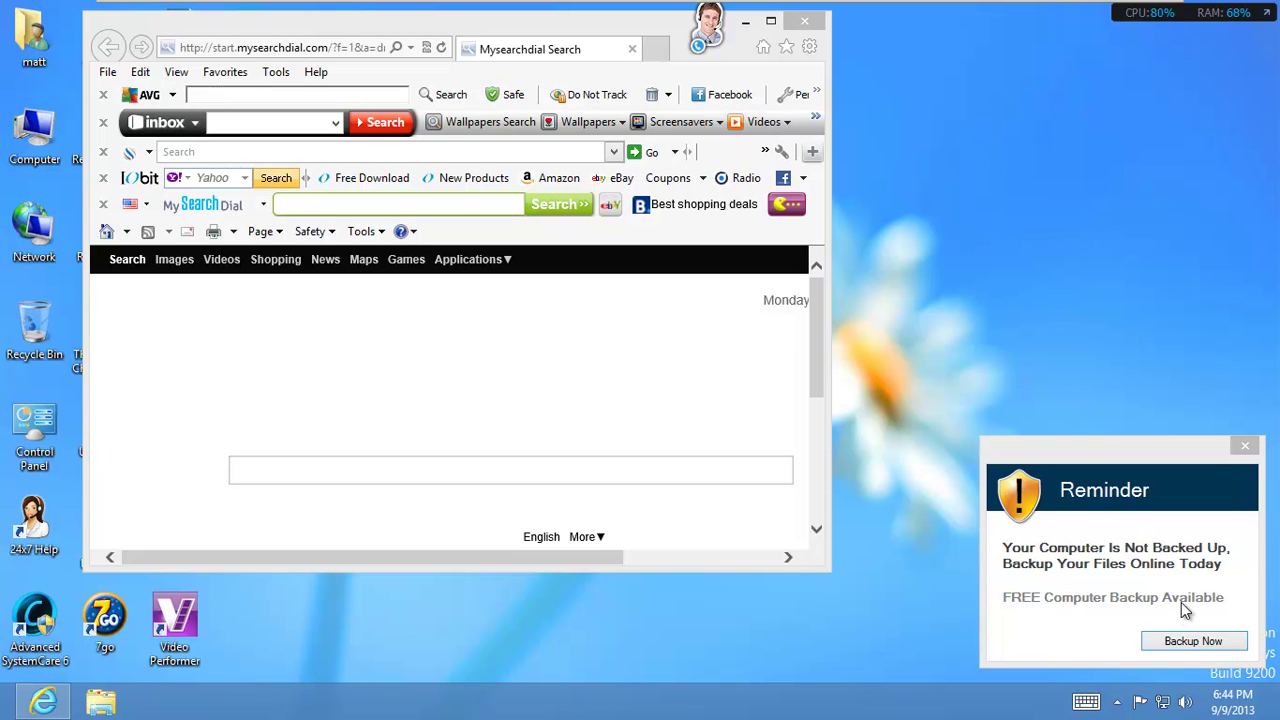
- Maximize the browser and search for bootracer from the Mysearchdial start page
left_click(1117, 703)
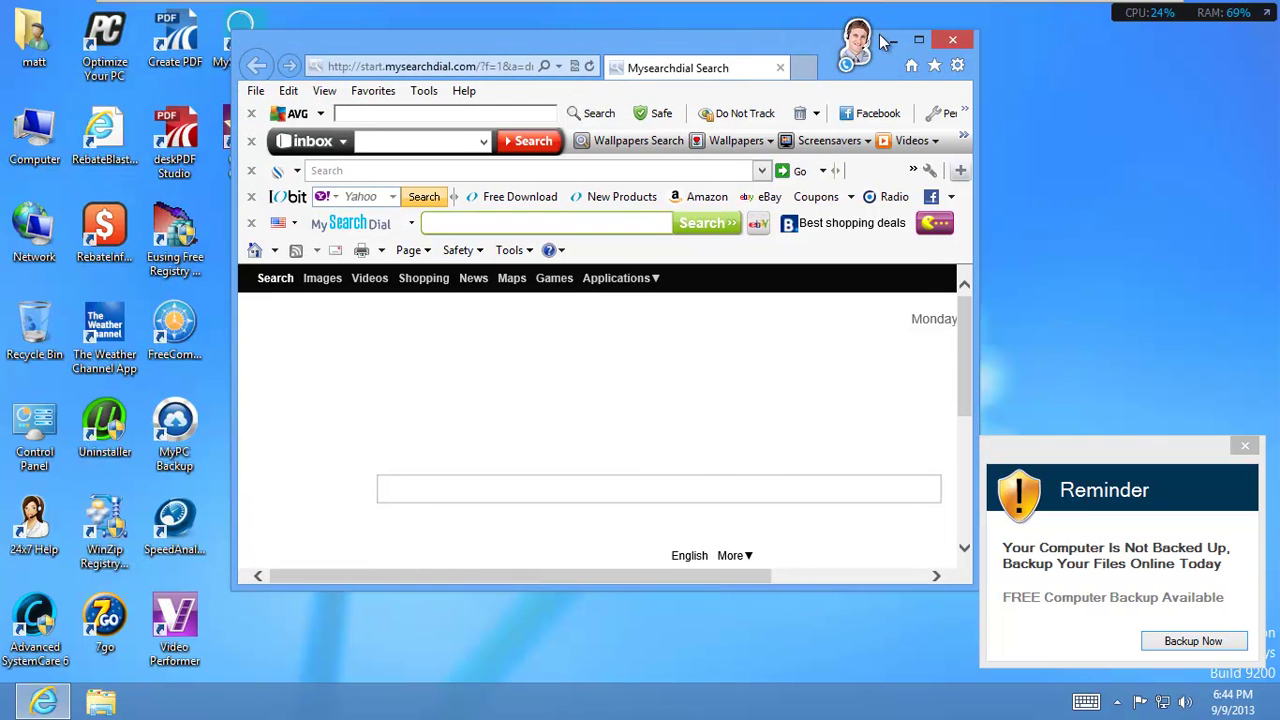
left_click(916, 45)
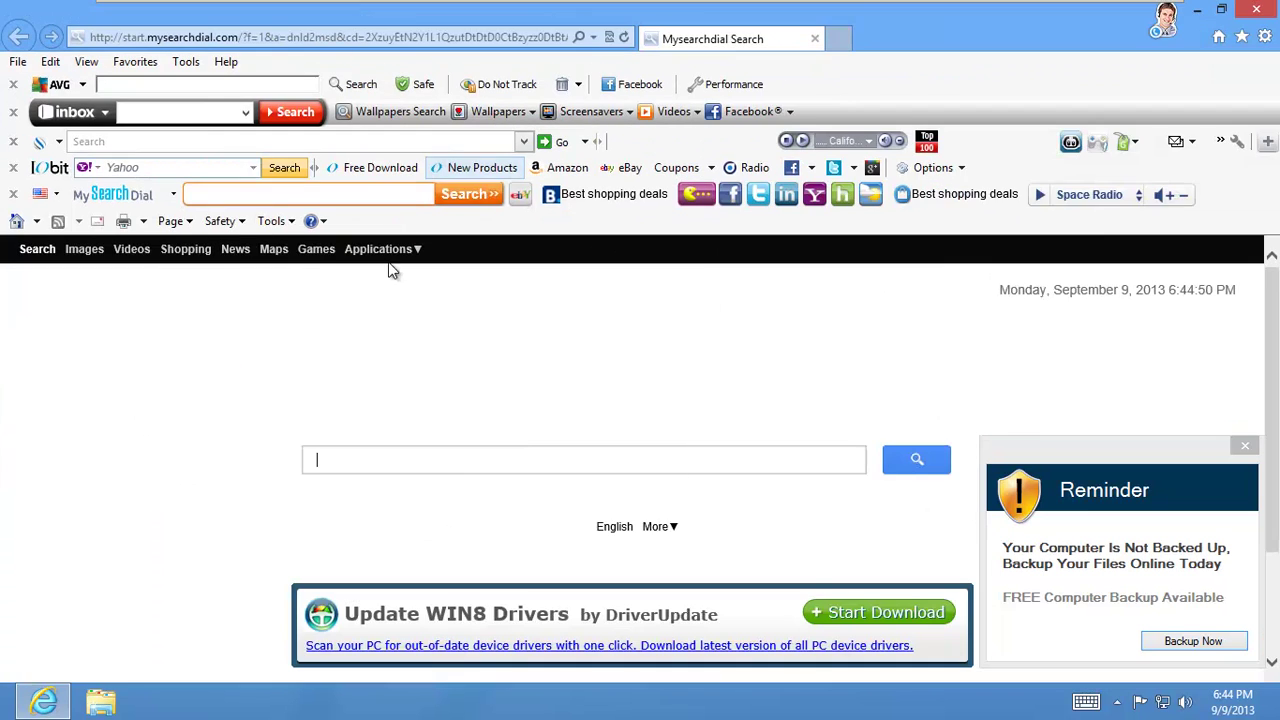
left_click(495, 463)
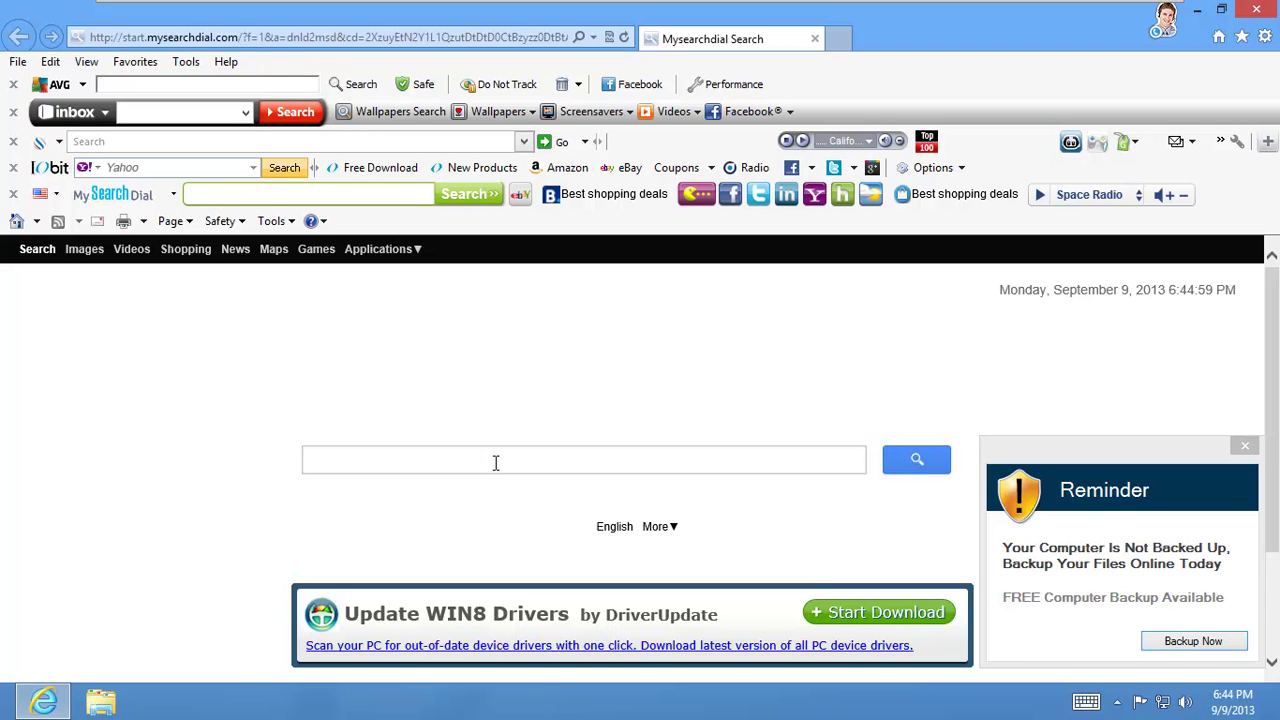
type("b")
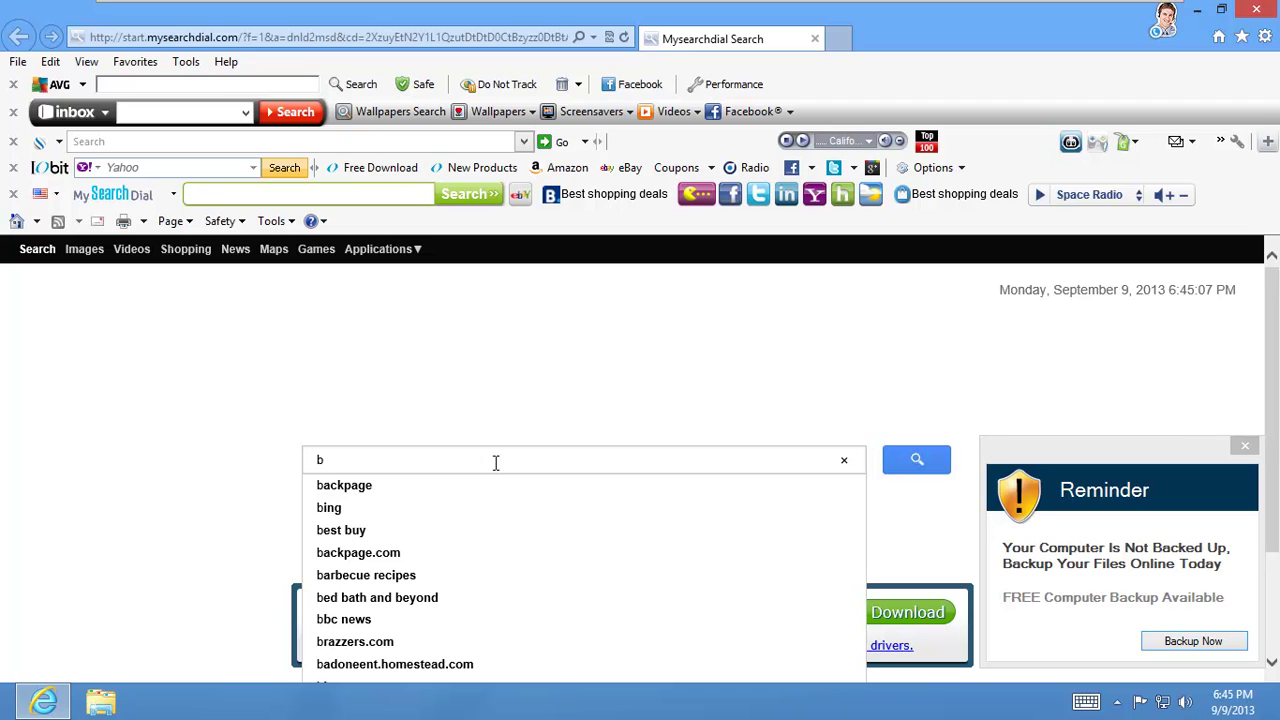
type("oot")
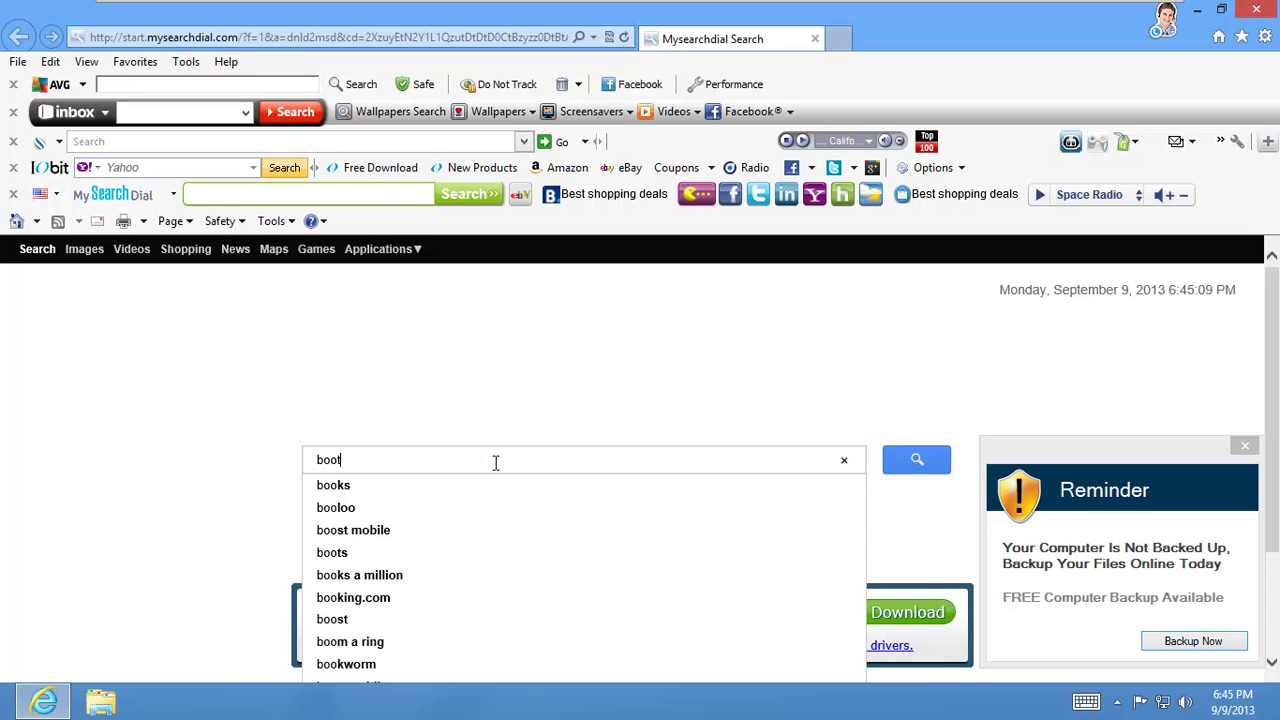
type("racer")
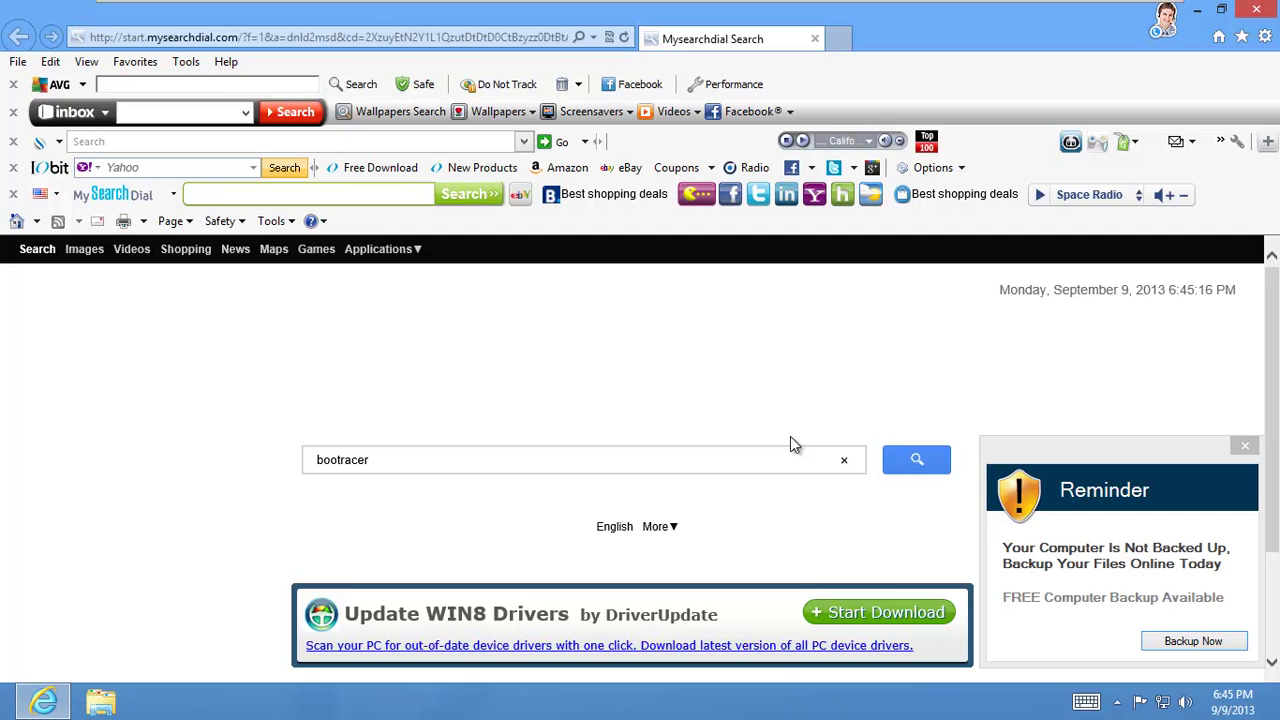
left_click(918, 466)
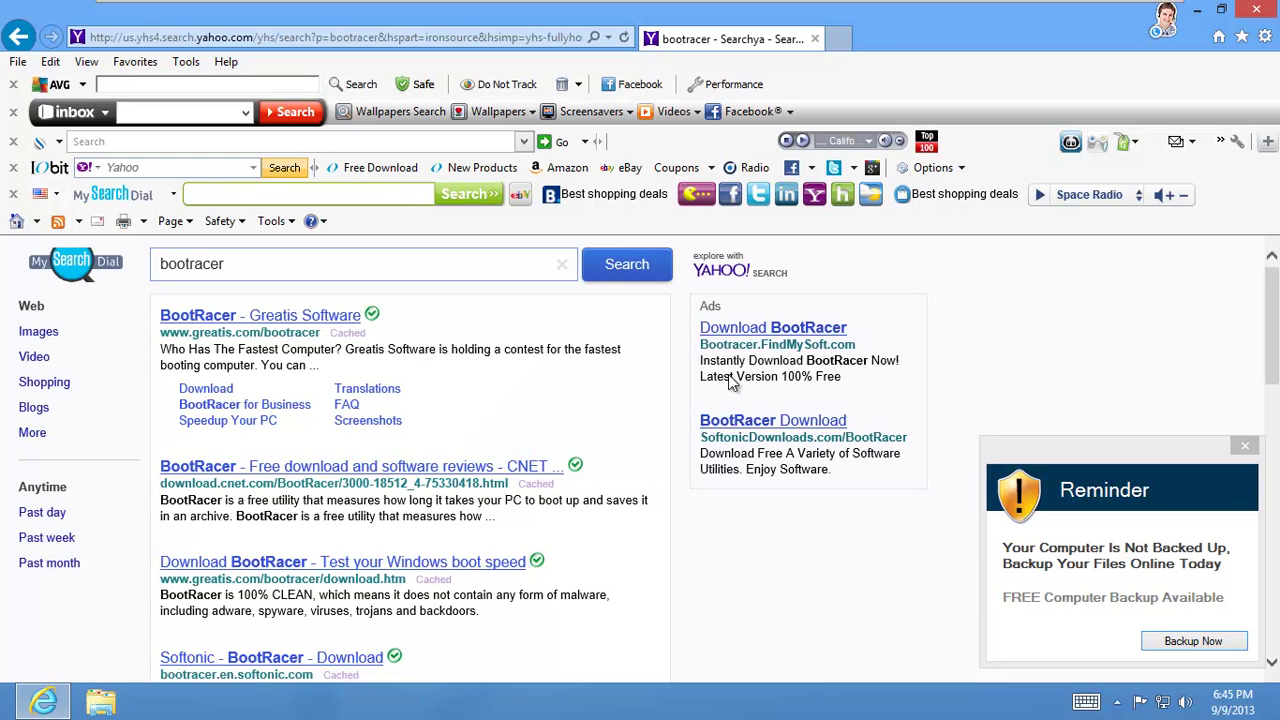
- Go to the BootRacer page on greatis.com from the search results, then download and open bootracer_free.zip
left_click(288, 316)
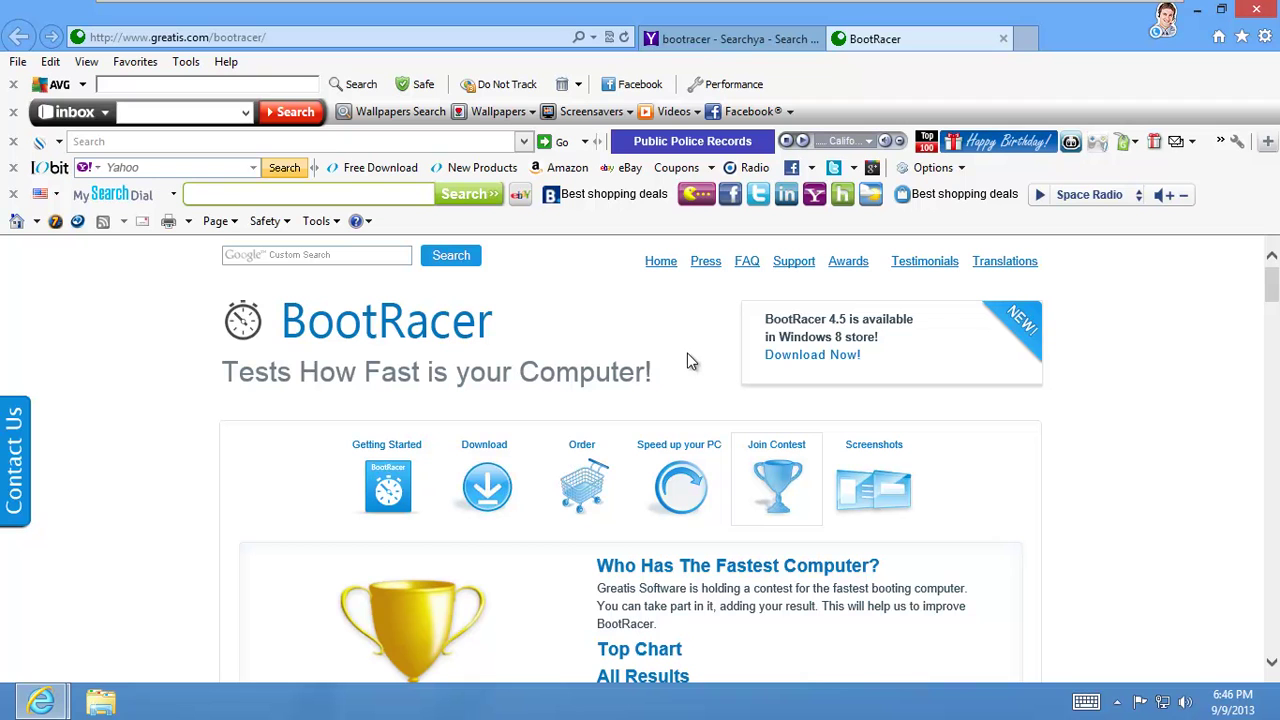
left_click(834, 362)
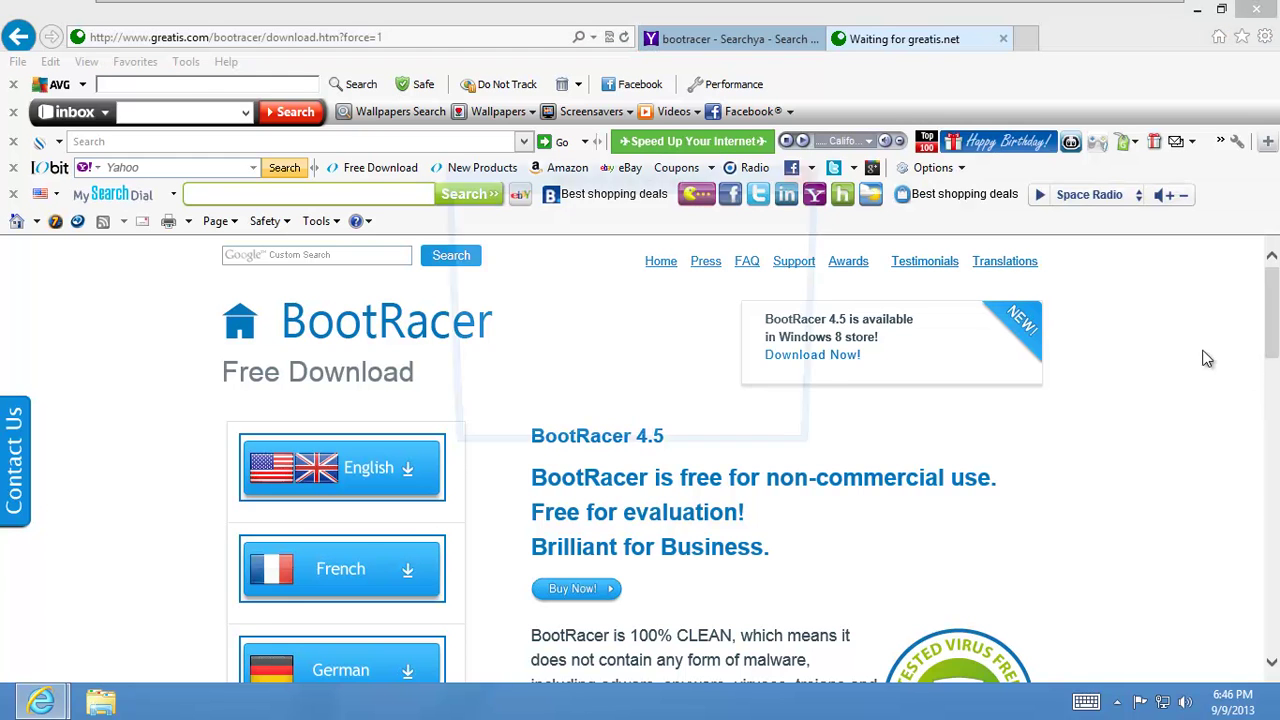
left_click(630, 315)
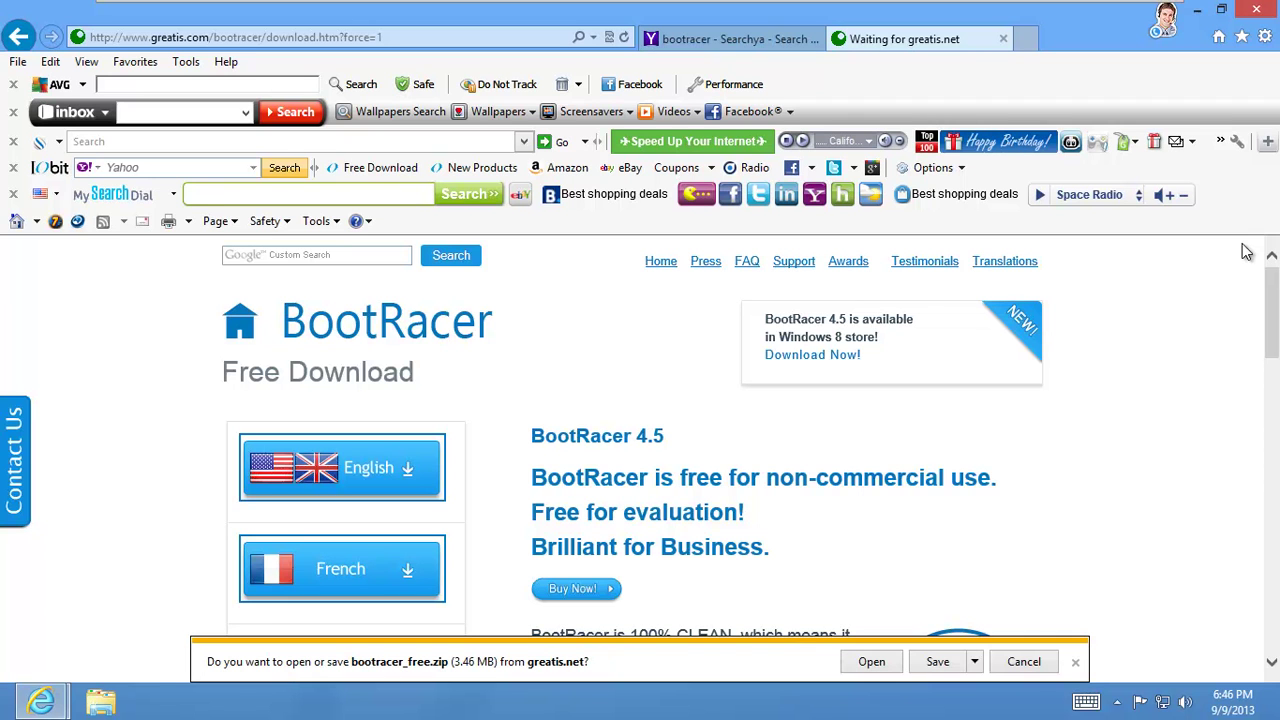
left_click(870, 661)
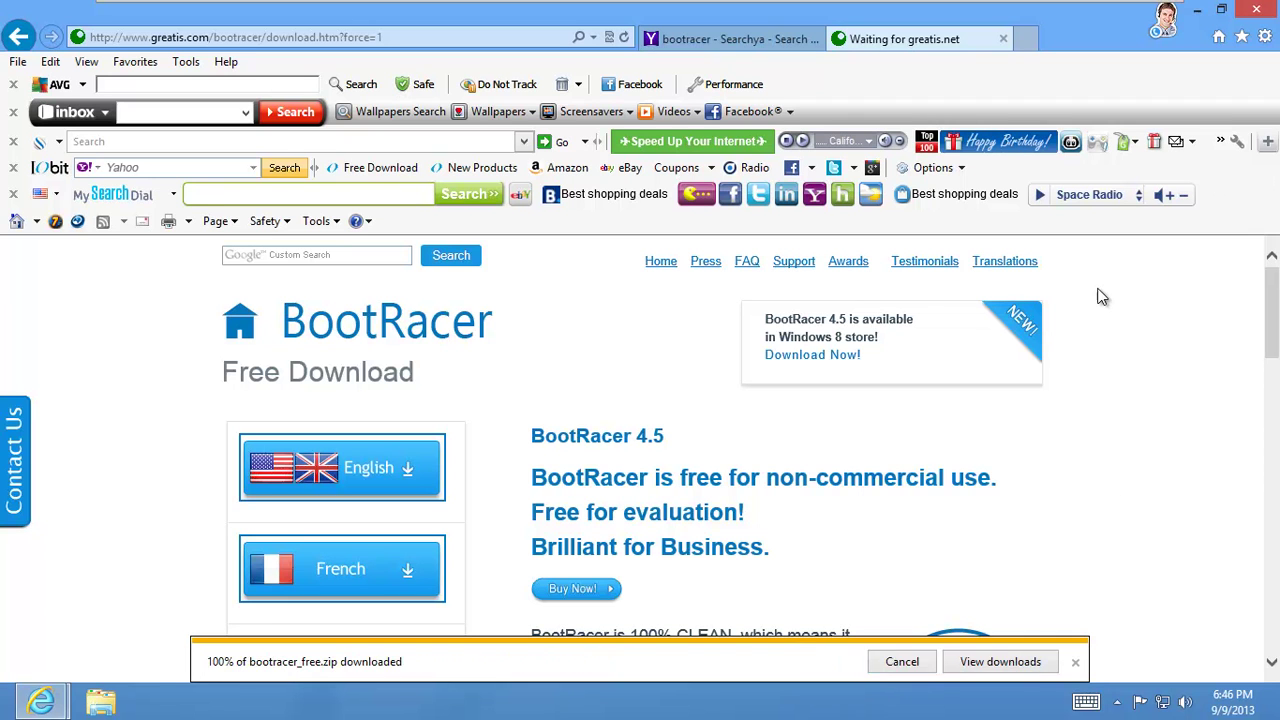
- Copy the bootracer-450-w8 installer from the opened archive to the desktop, accepting the security warning, and close the archive window
left_click(1190, 9)
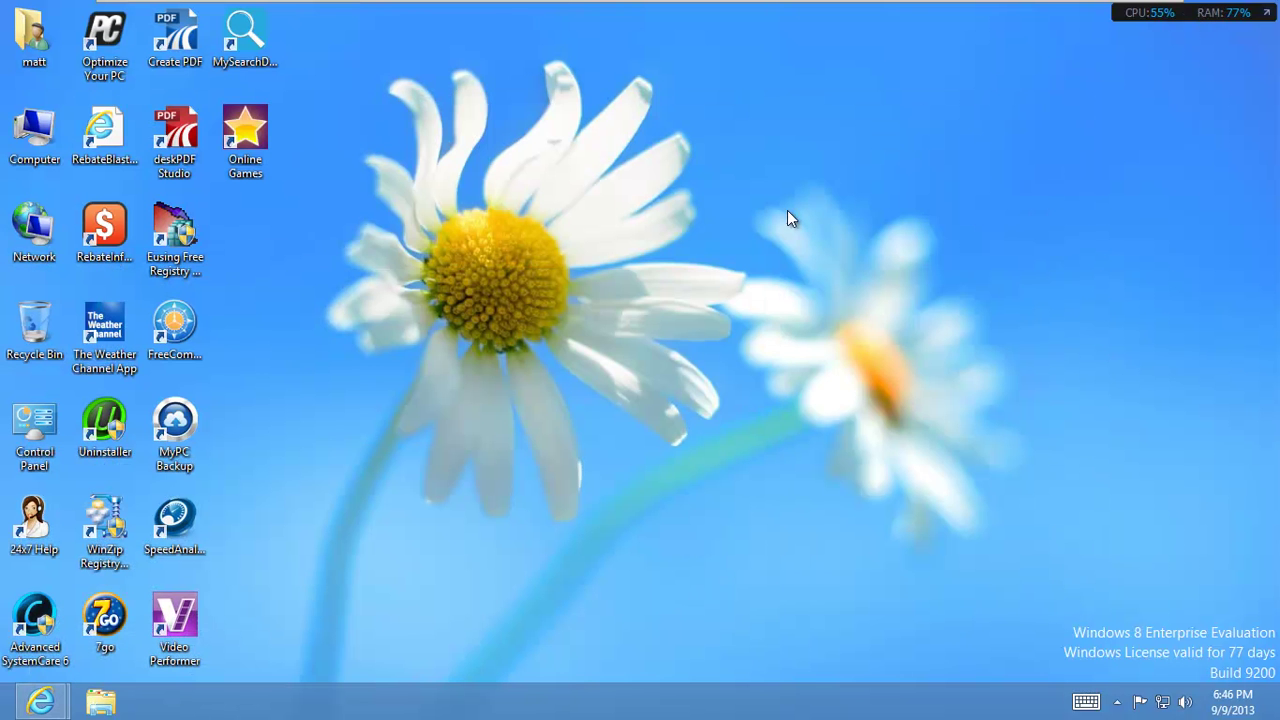
mouse_move(62, 704)
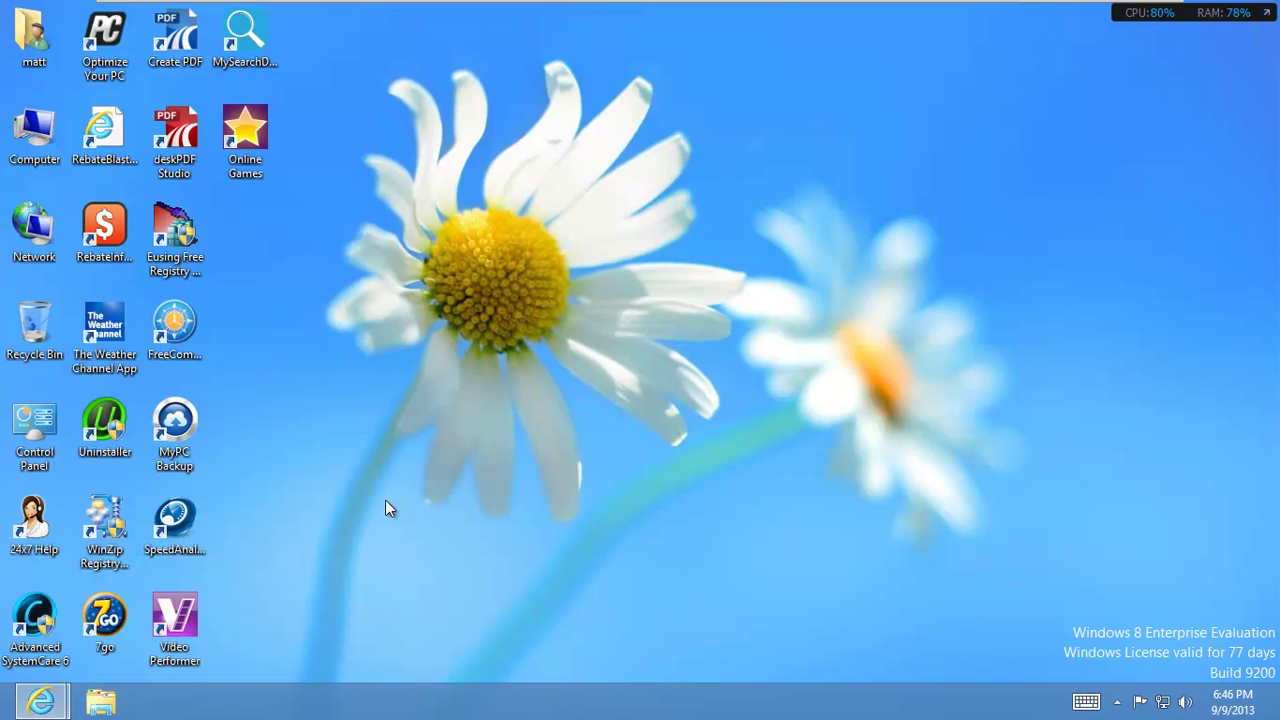
mouse_move(4, 714)
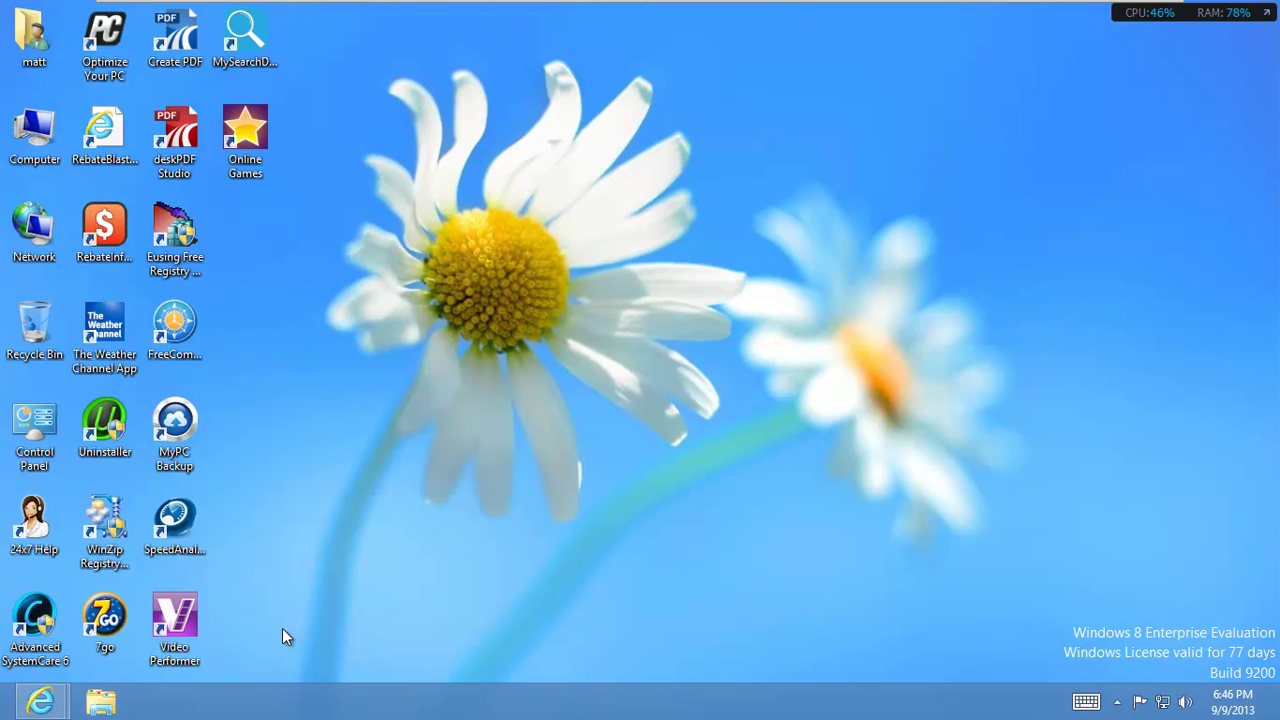
left_click(97, 692)
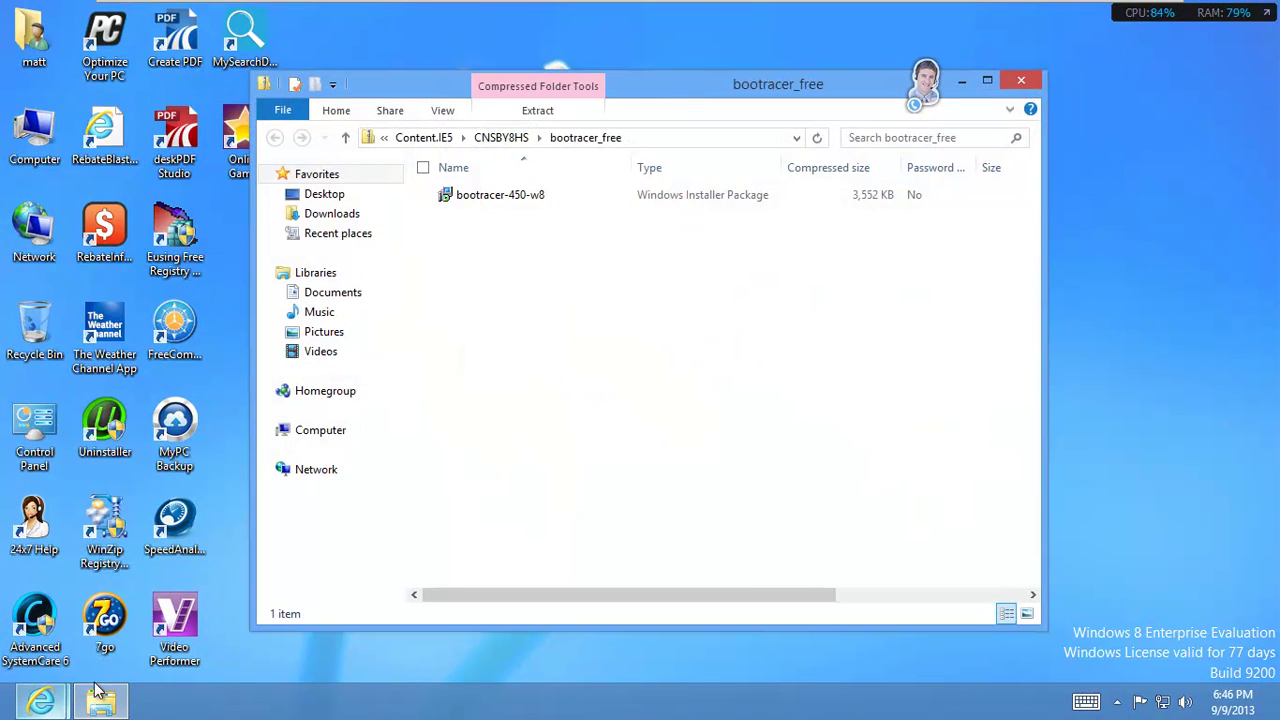
left_click(514, 198)
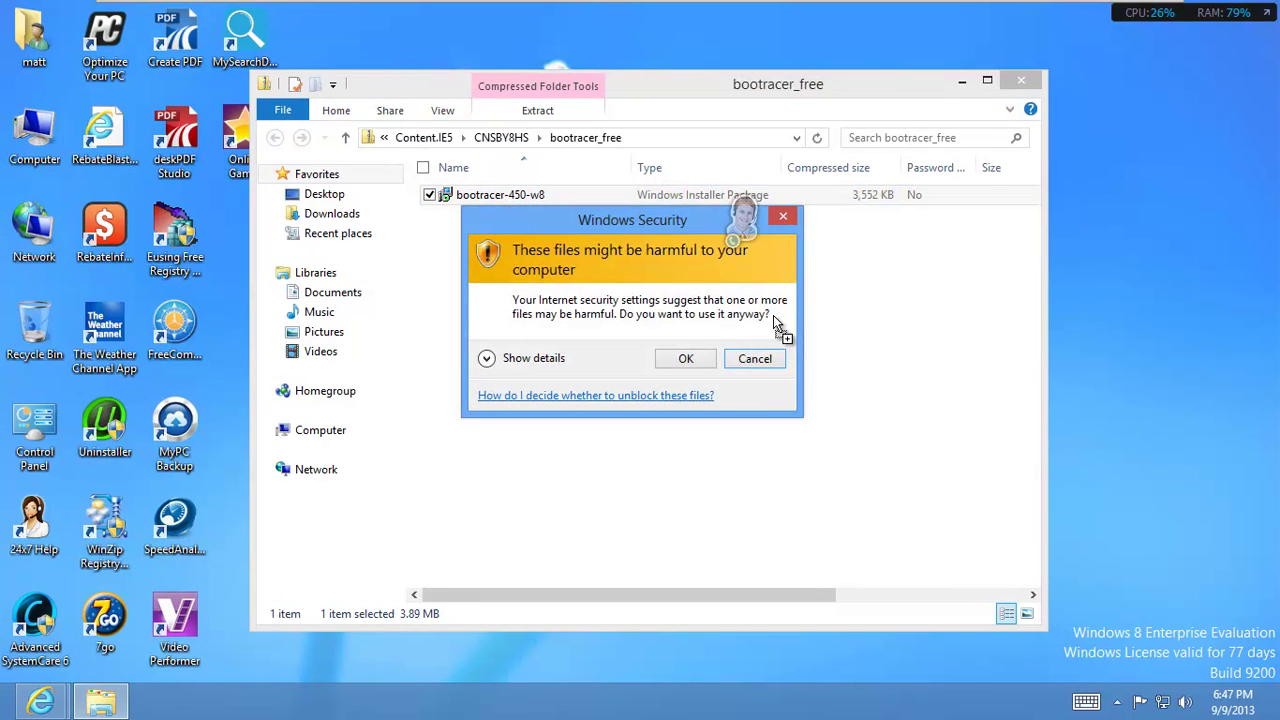
left_click(686, 358)
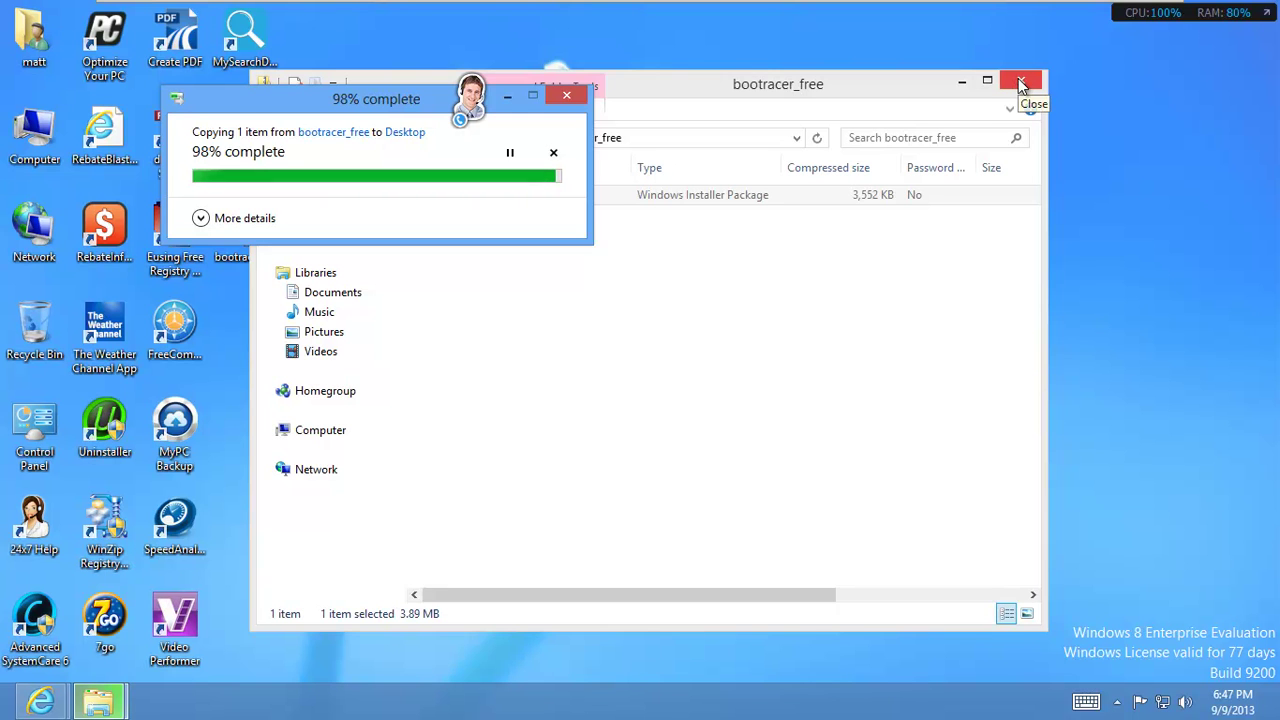
left_click(1020, 80)
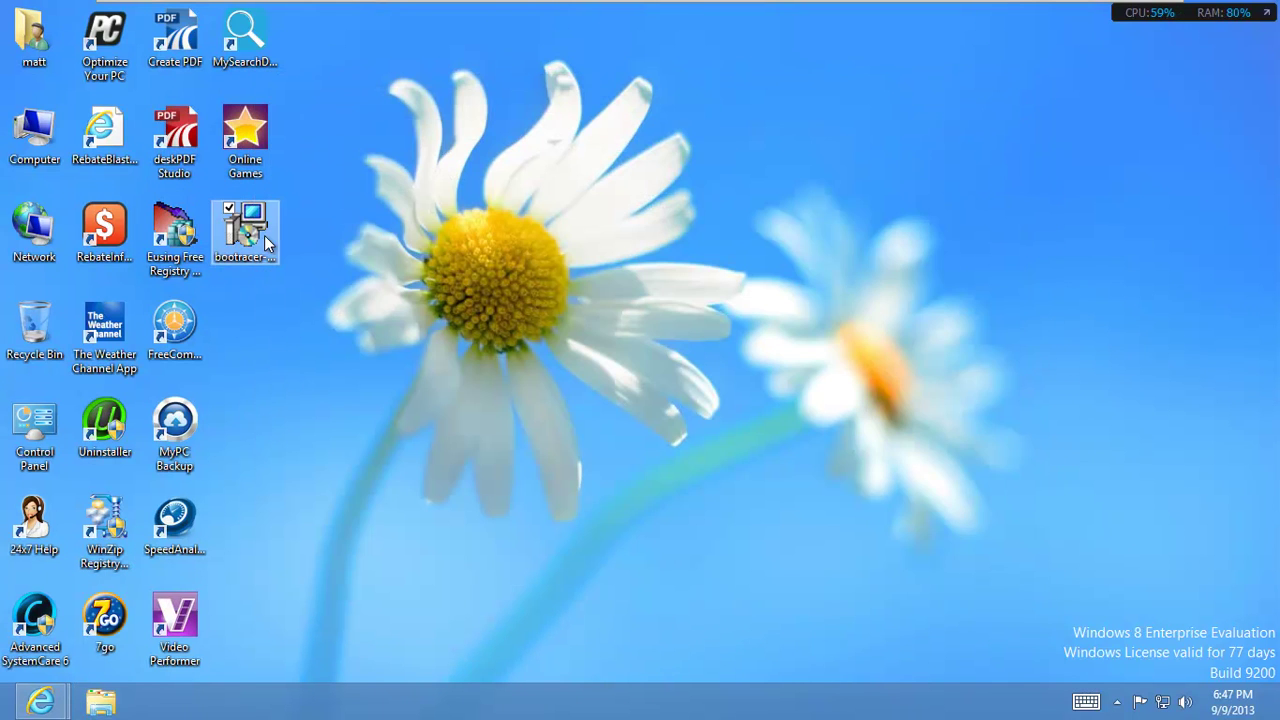
- Install BootRacer from the desktop installer package, accepting the license agreement and allowing it to make changes
right_click(264, 235)
left_click(150, 255)
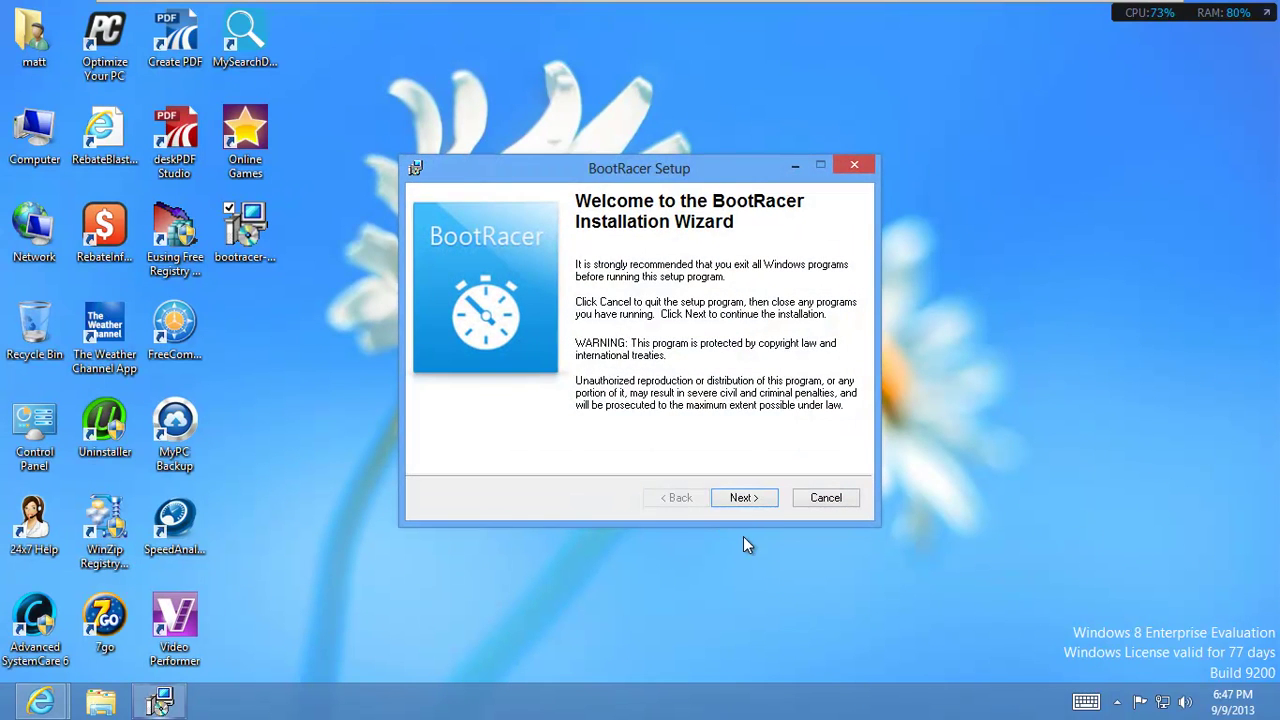
left_click(743, 498)
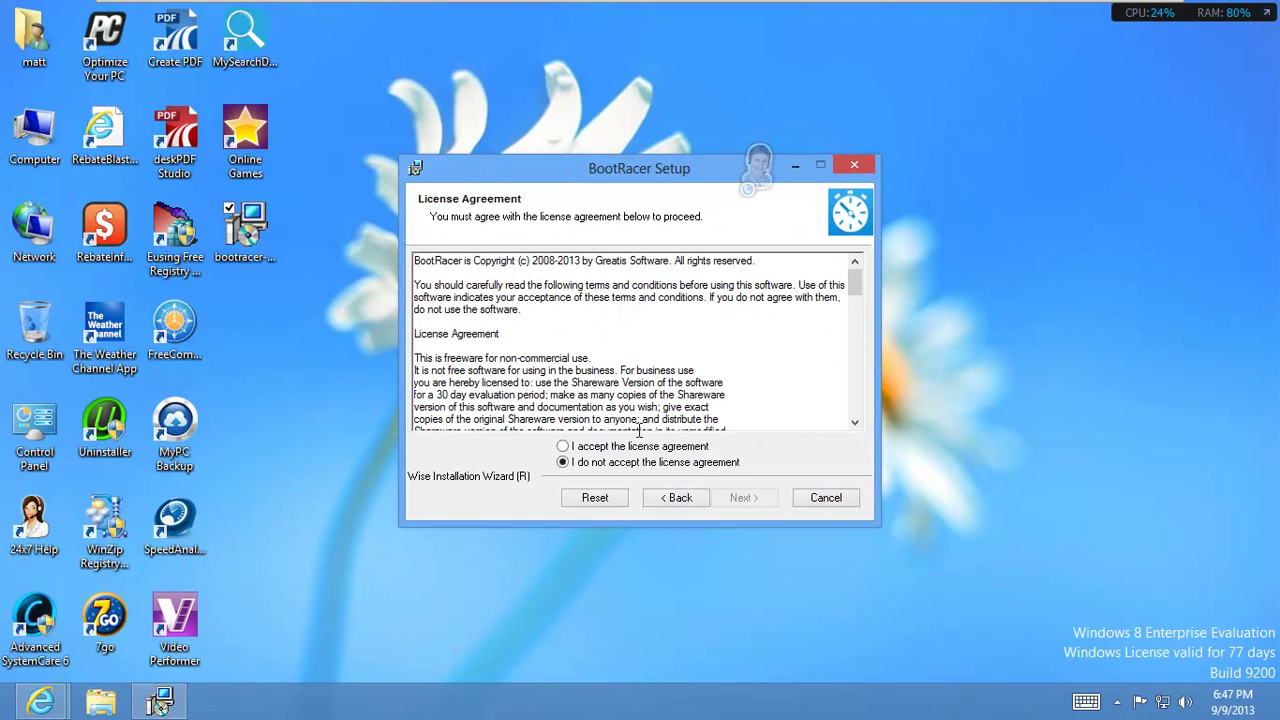
left_click(643, 450)
left_click(740, 497)
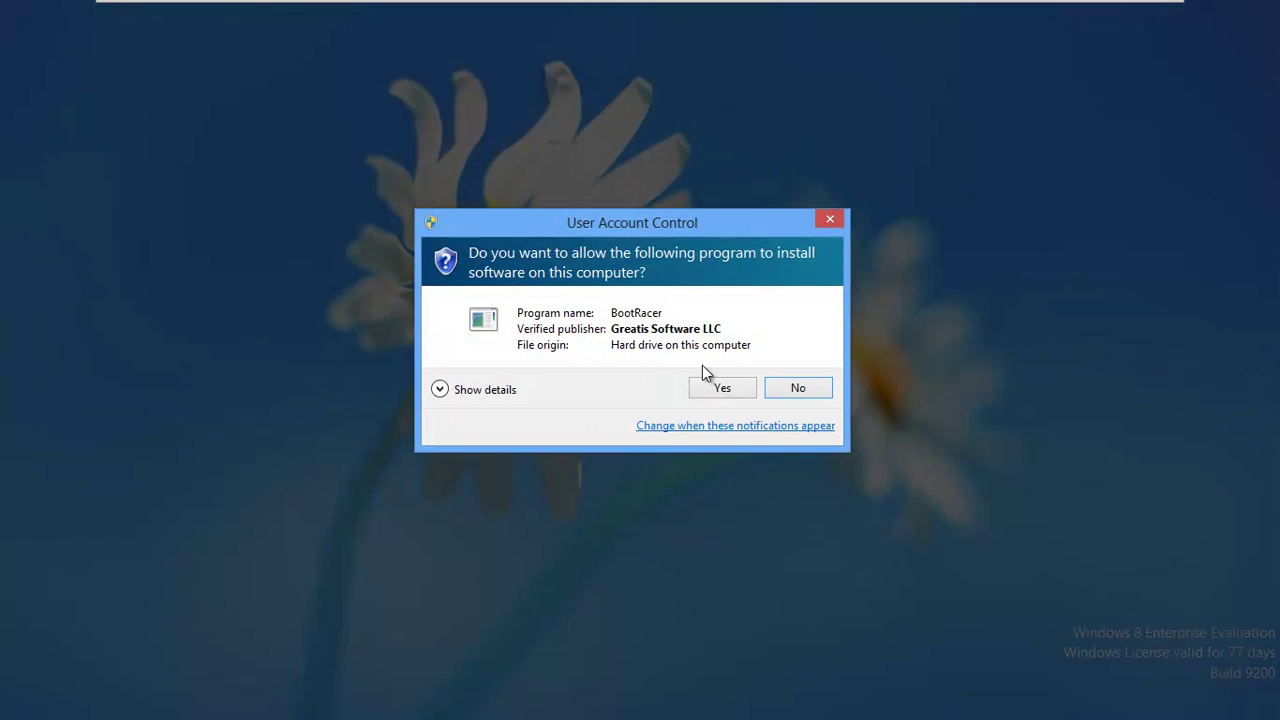
left_click(719, 393)
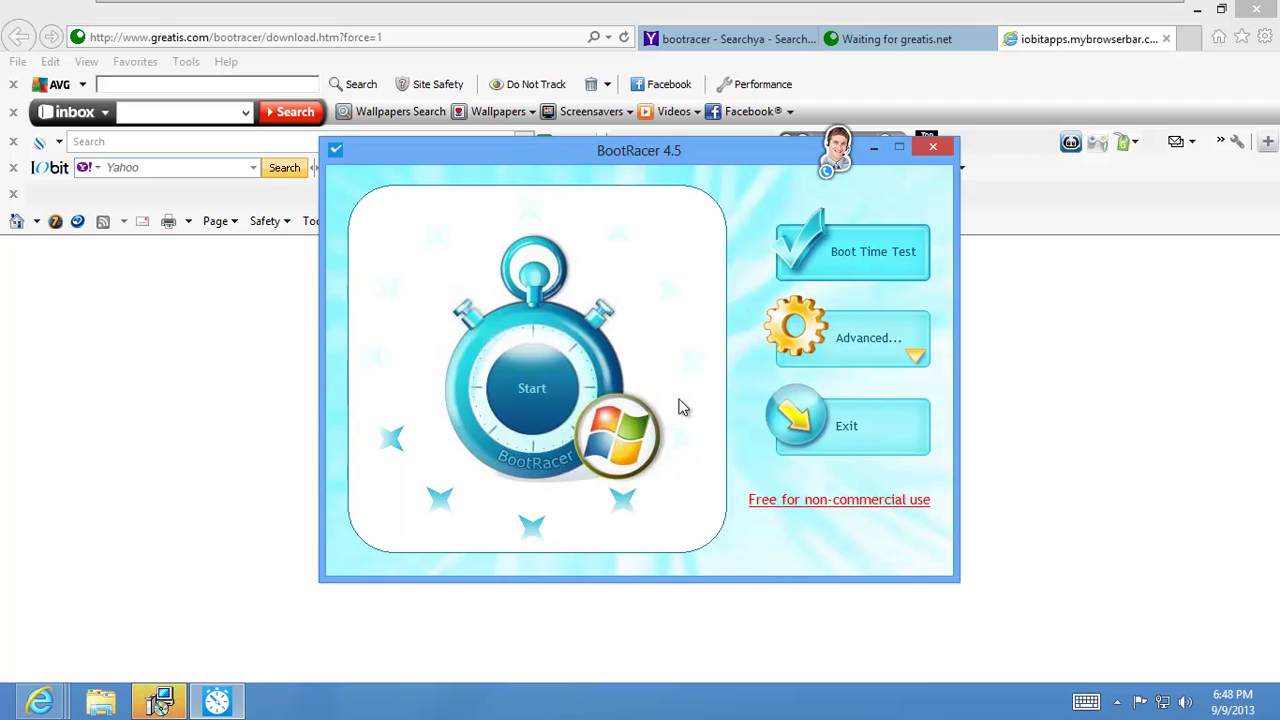
- Start BootRacer's boot time test and agree to restart the computer immediately
left_click(818, 261)
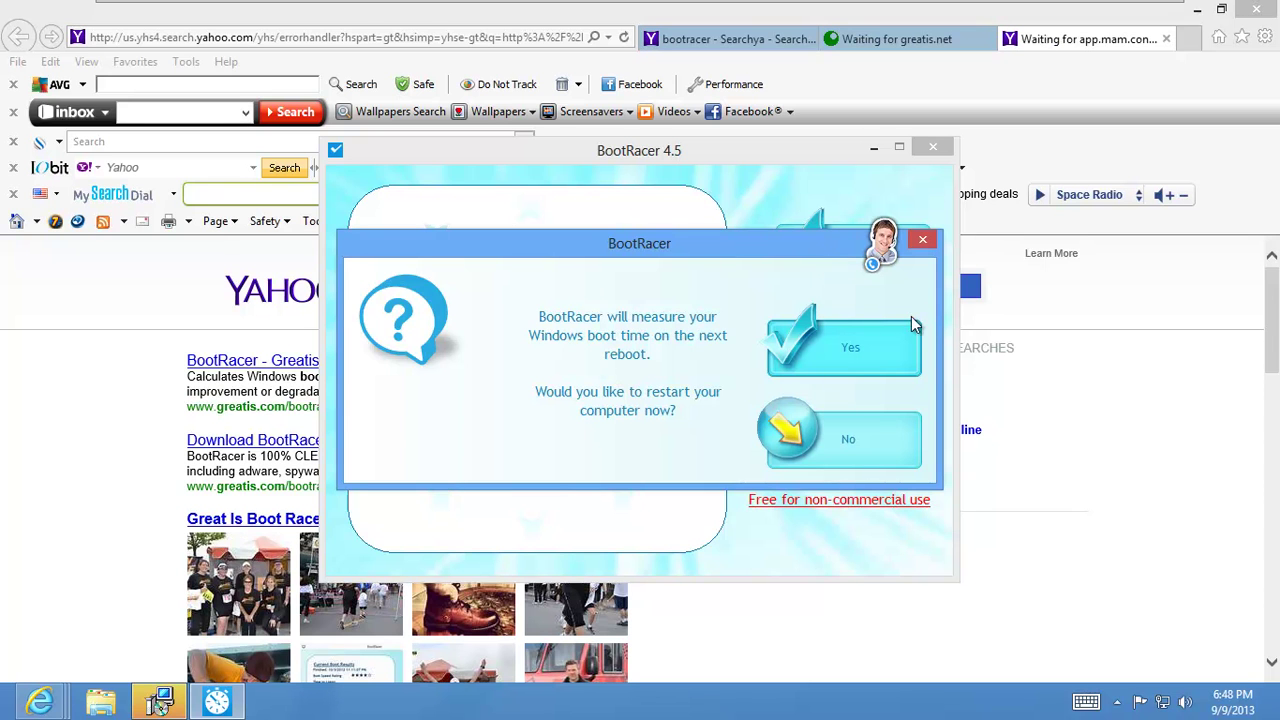
left_click(849, 352)
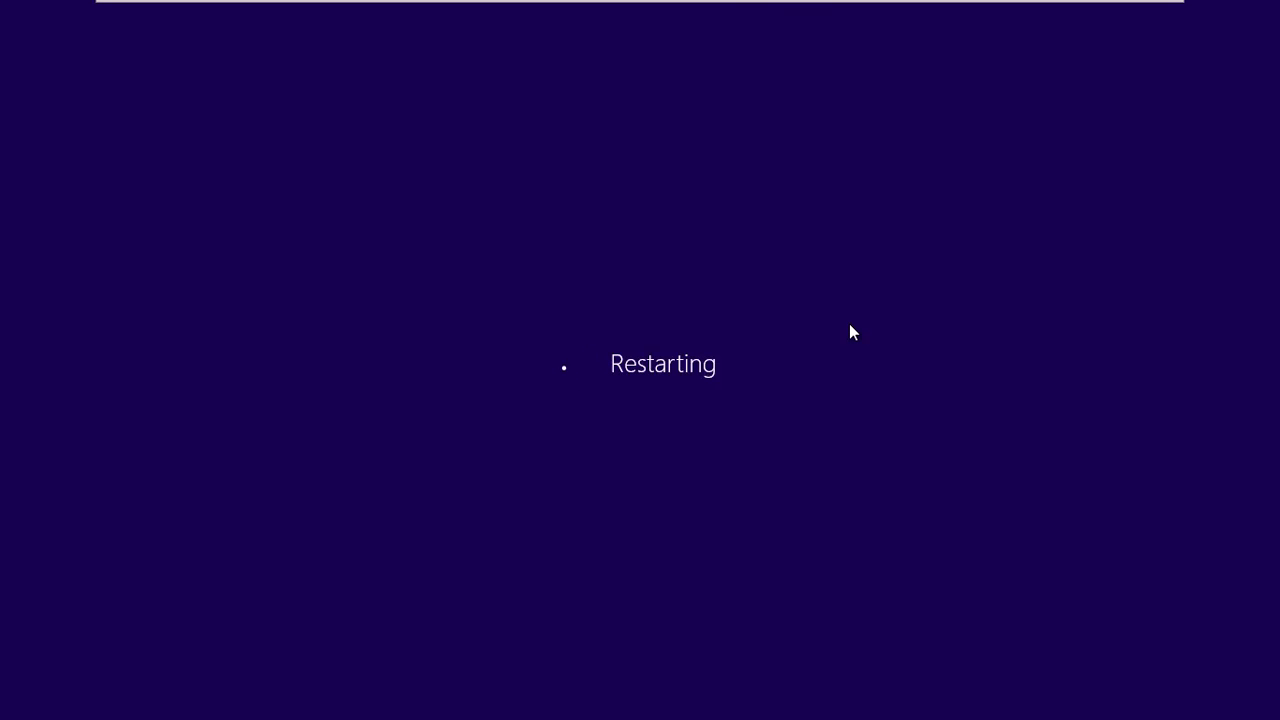
- Bring up BootRacer's boot result in the full-screen virtual machine, dismissing the PC backup notice and denying the Signup Wizard permission
mouse_move(712, 5)
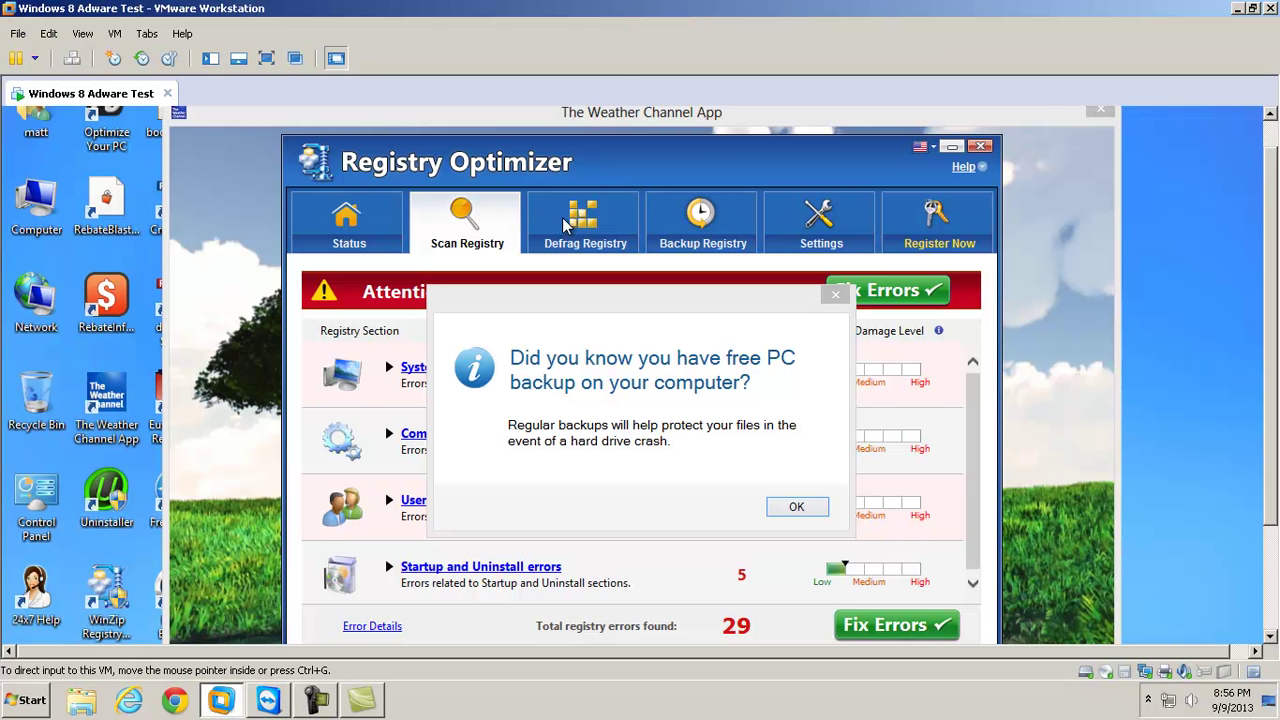
left_click(267, 58)
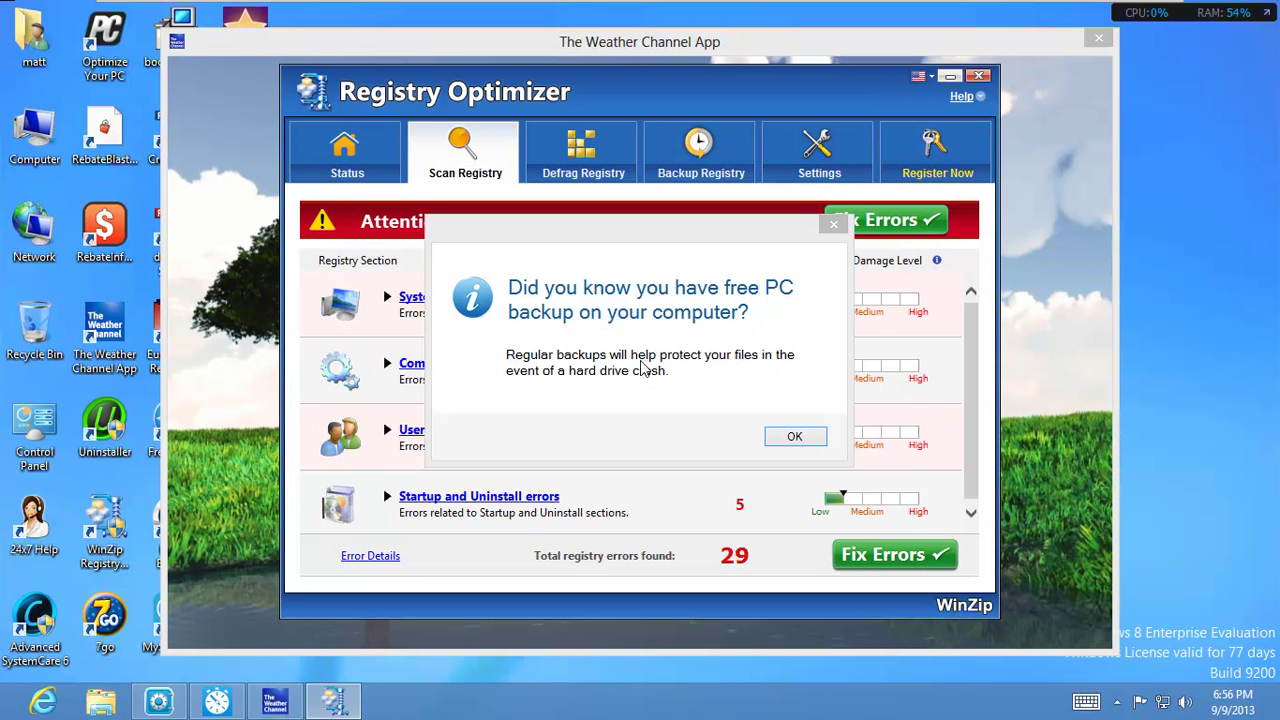
left_click(159, 700)
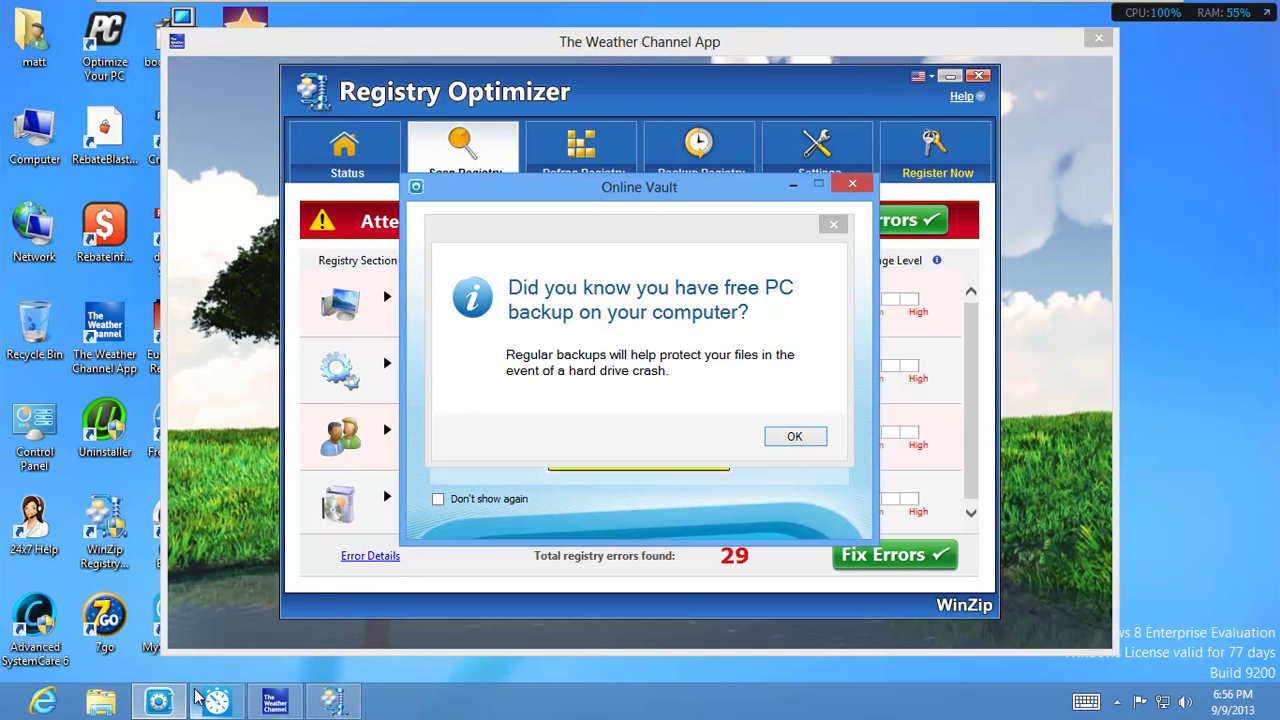
left_click(215, 700)
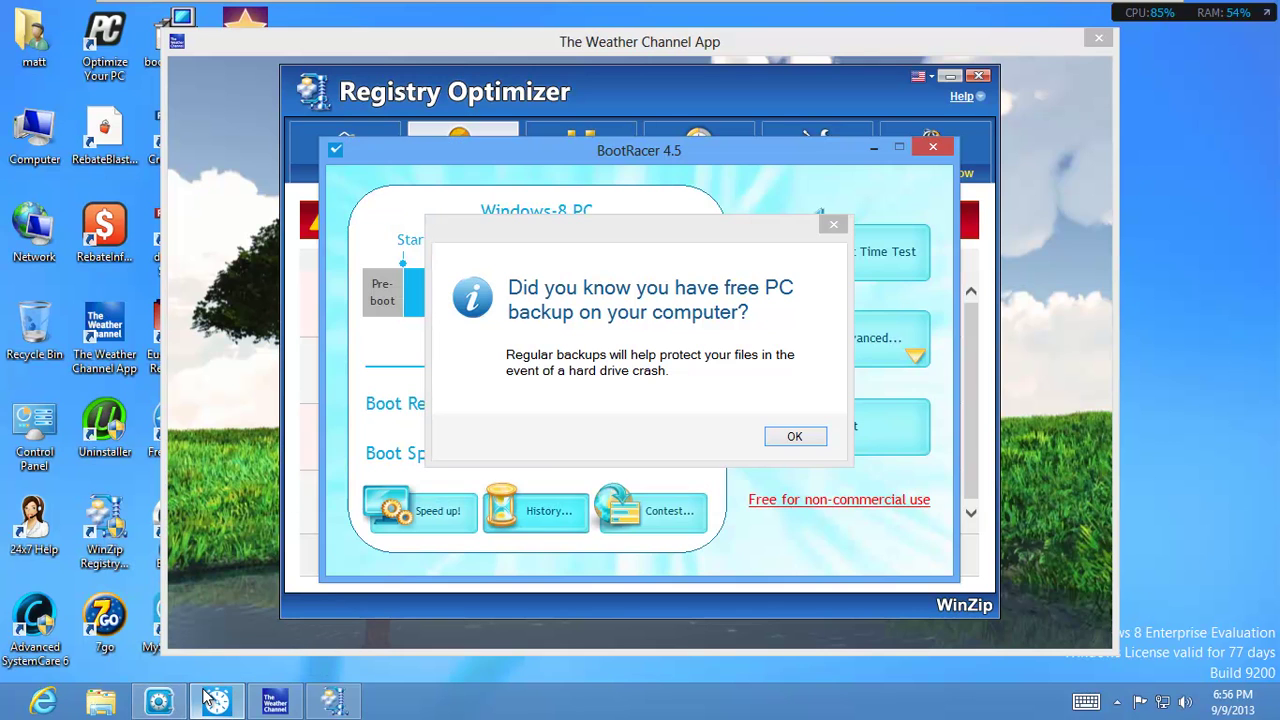
left_click(776, 440)
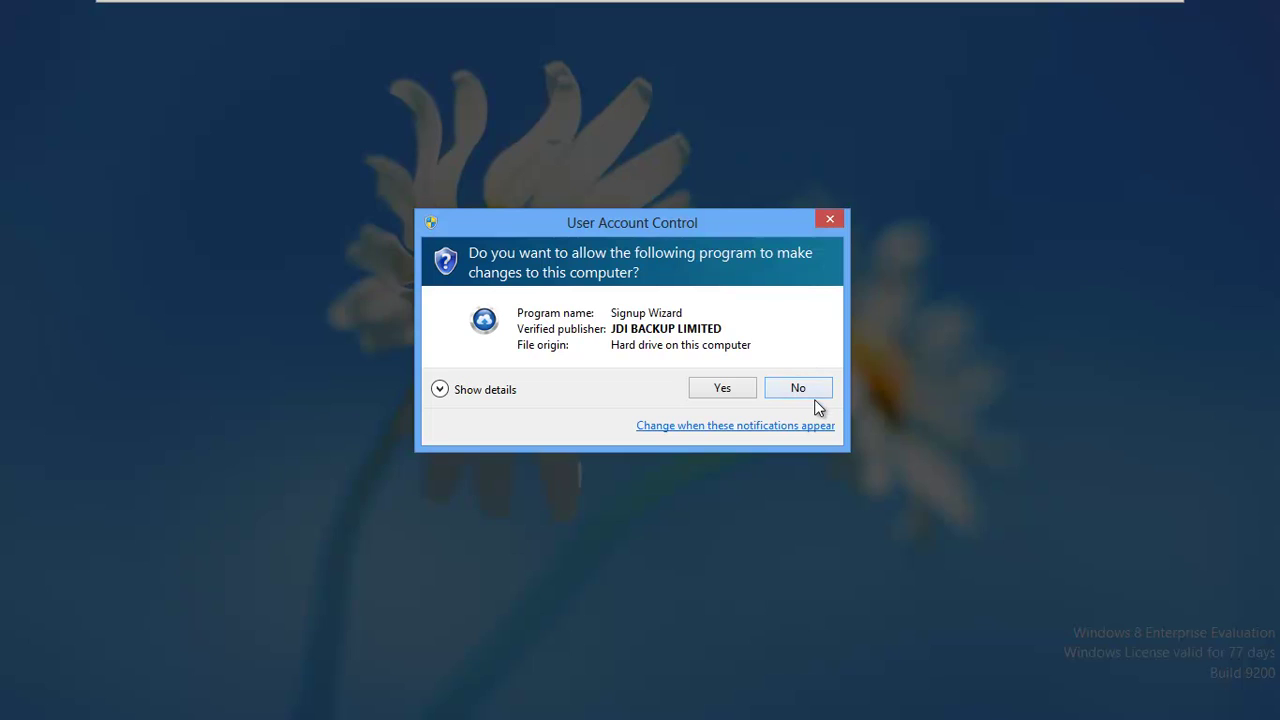
left_click(812, 391)
left_click(812, 391)
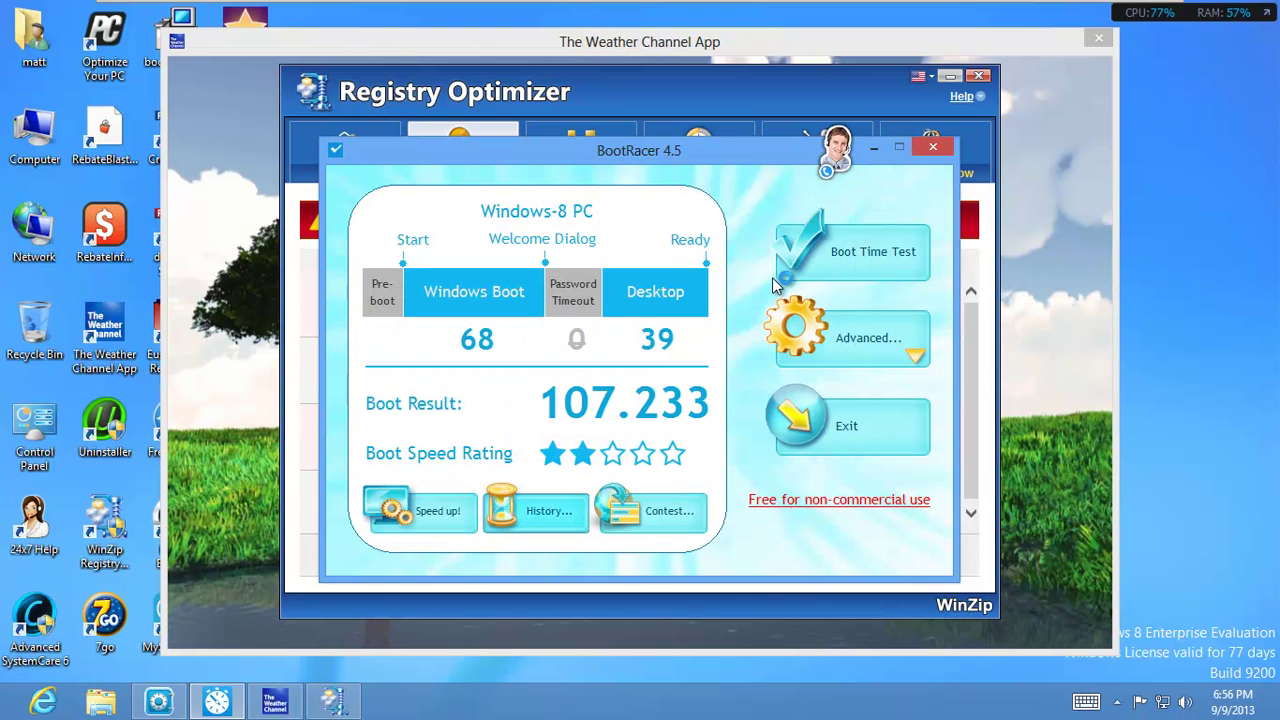
- Close the BootRacer window and the Online Vault backup window
left_click(936, 152)
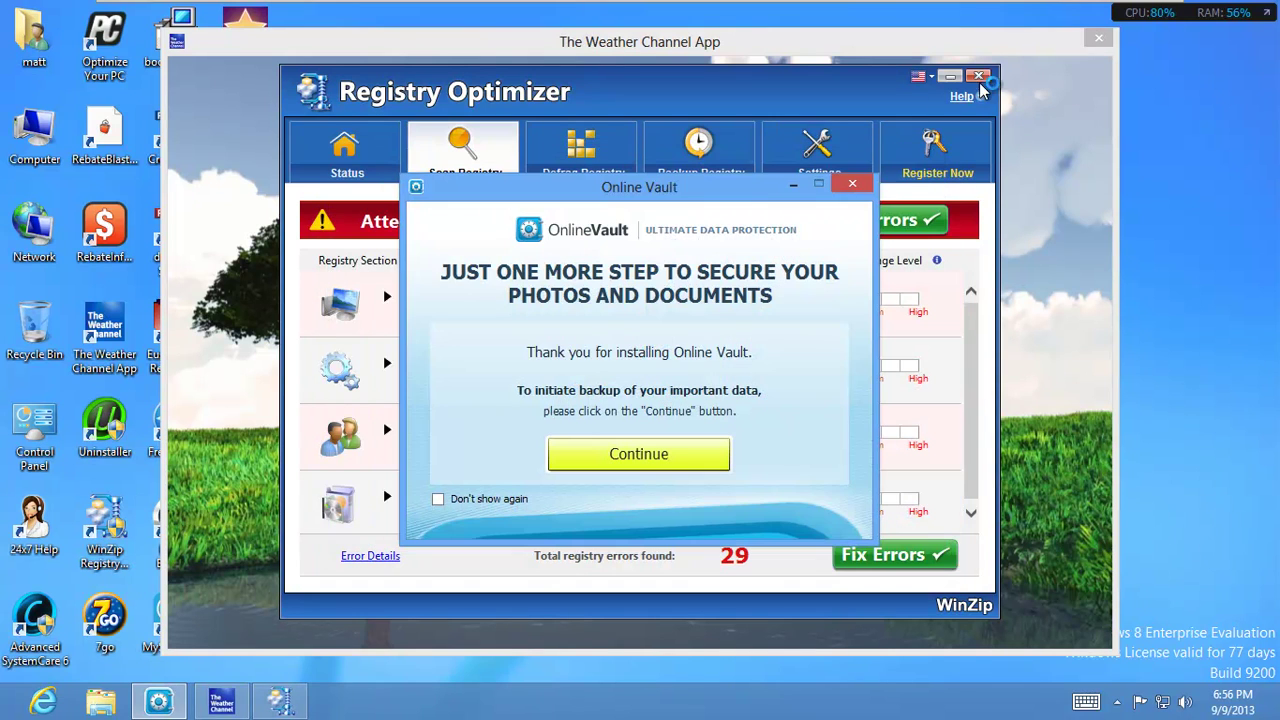
left_click(840, 186)
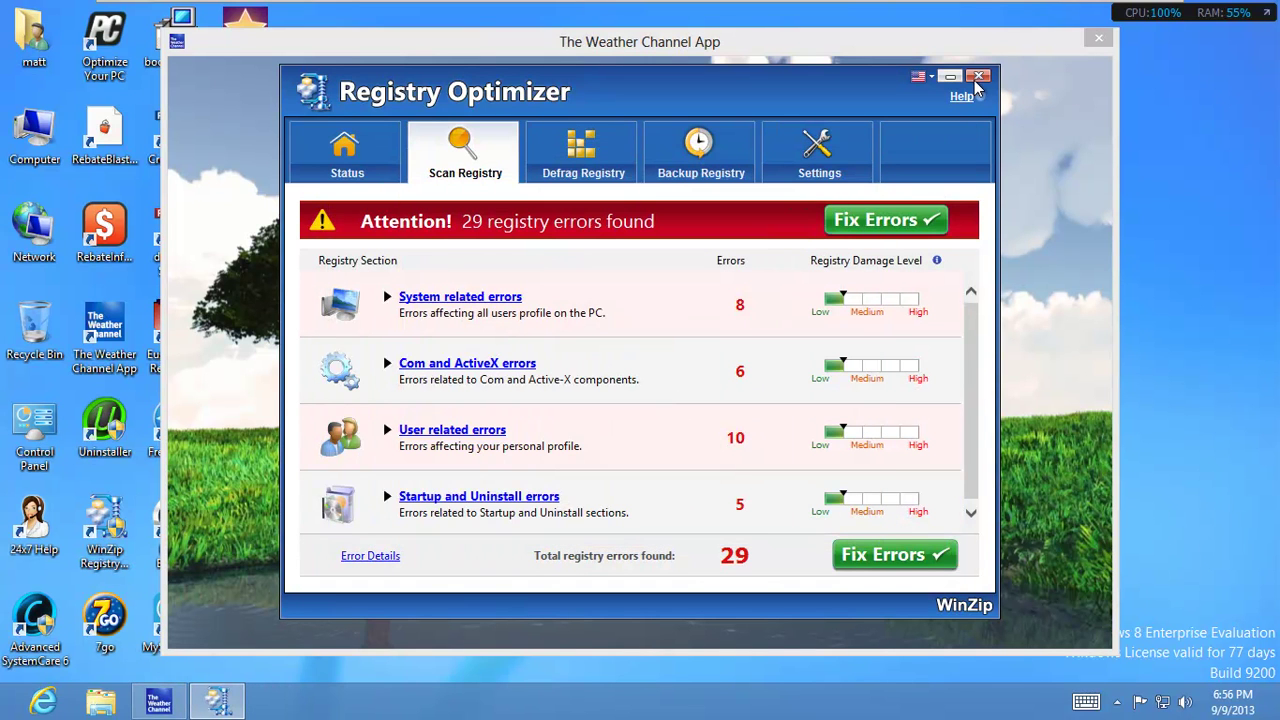
- Try to close the Registry Optimizer window and bring up the taskbar's options
left_click(978, 80)
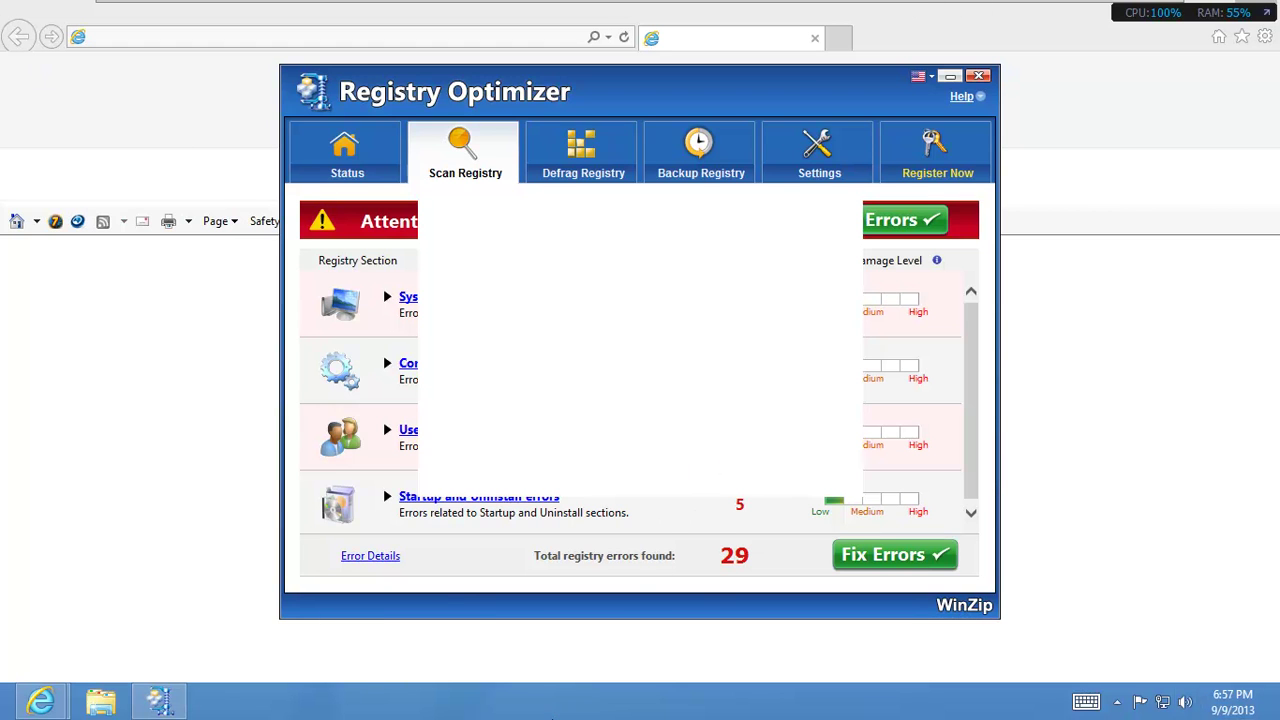
right_click(560, 700)
mouse_move(397, 8)
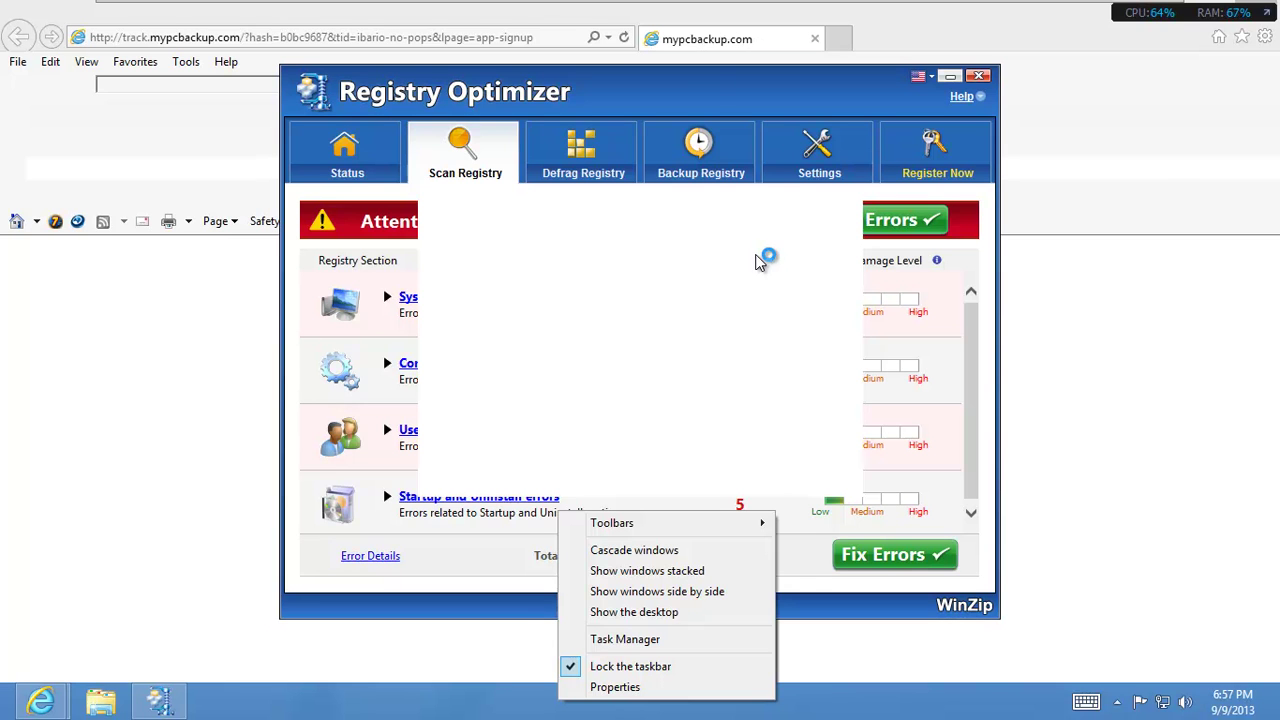
- Show the clean Windows 8 Adware Test virtual machine in full screen and open a maximized Internet Explorer window
mouse_move(600, 6)
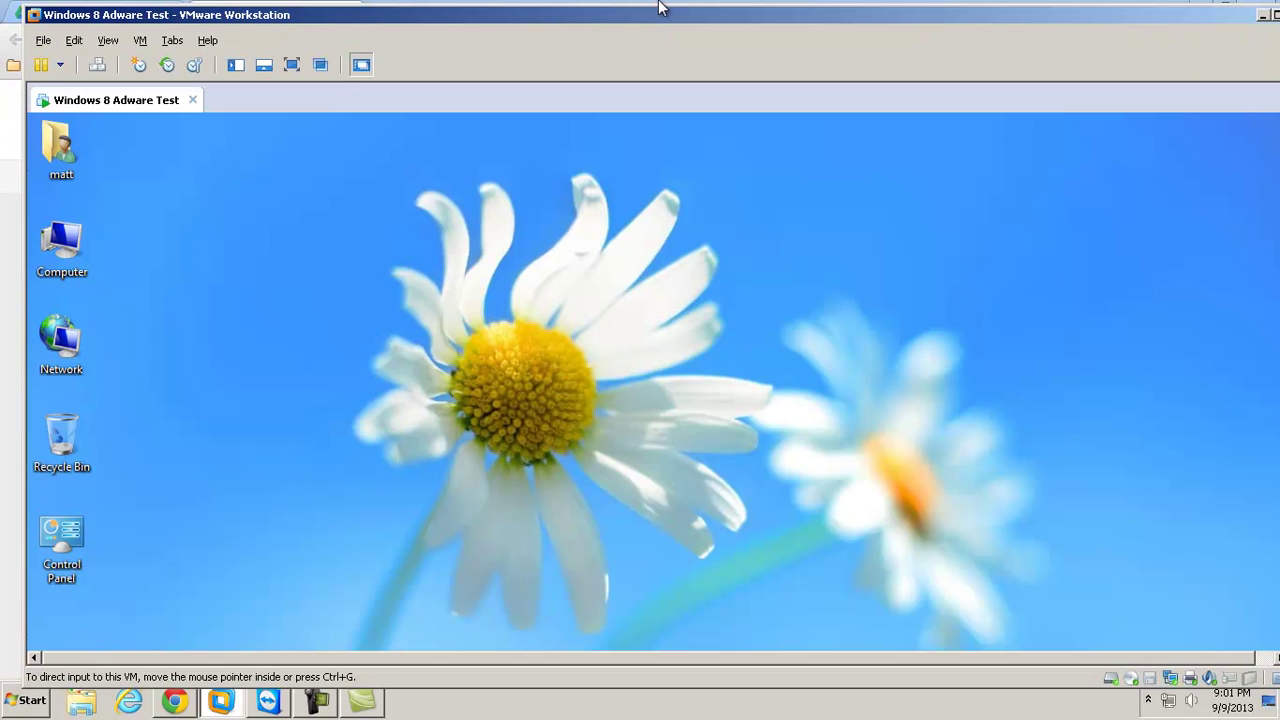
double_click(661, 19)
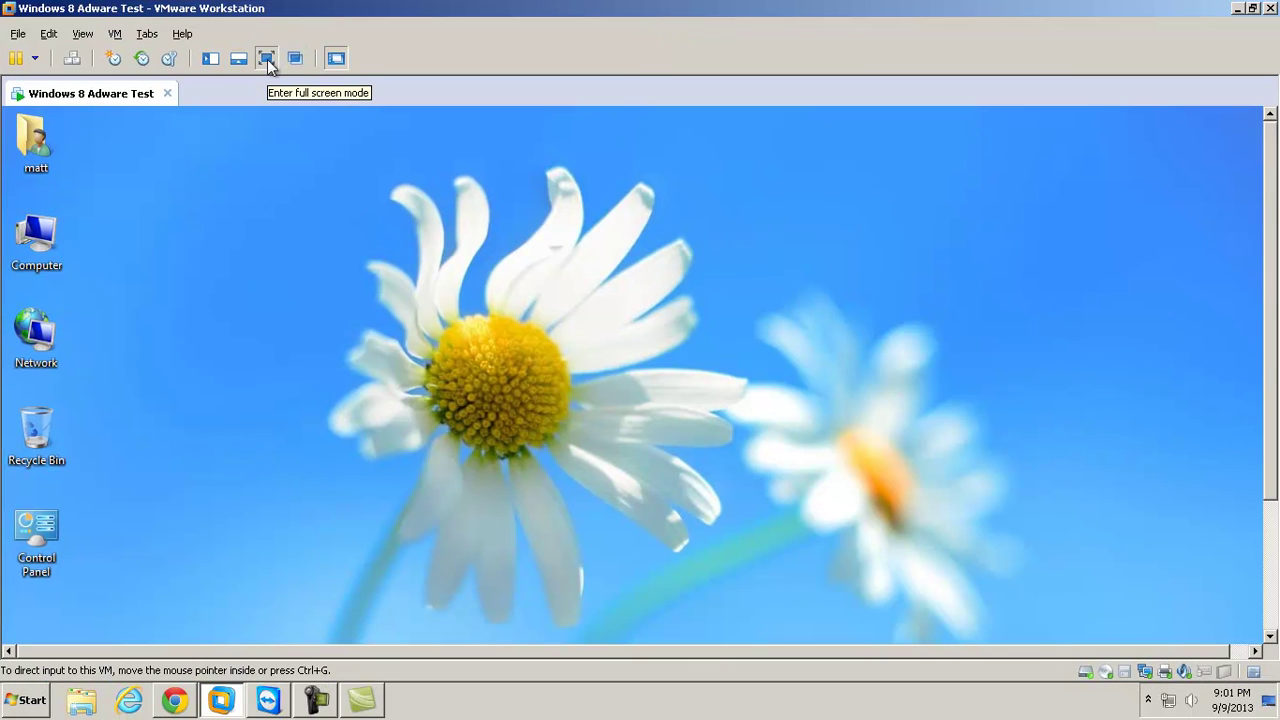
left_click(267, 59)
left_click(42, 699)
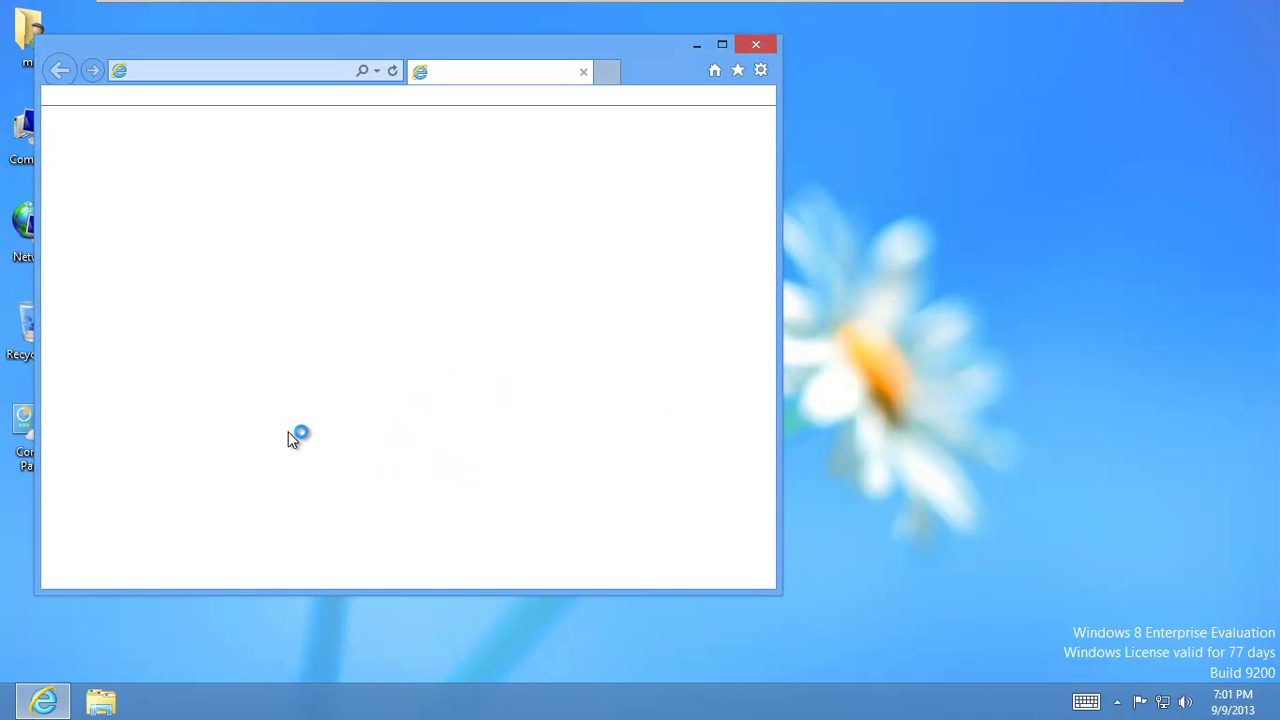
left_click(718, 45)
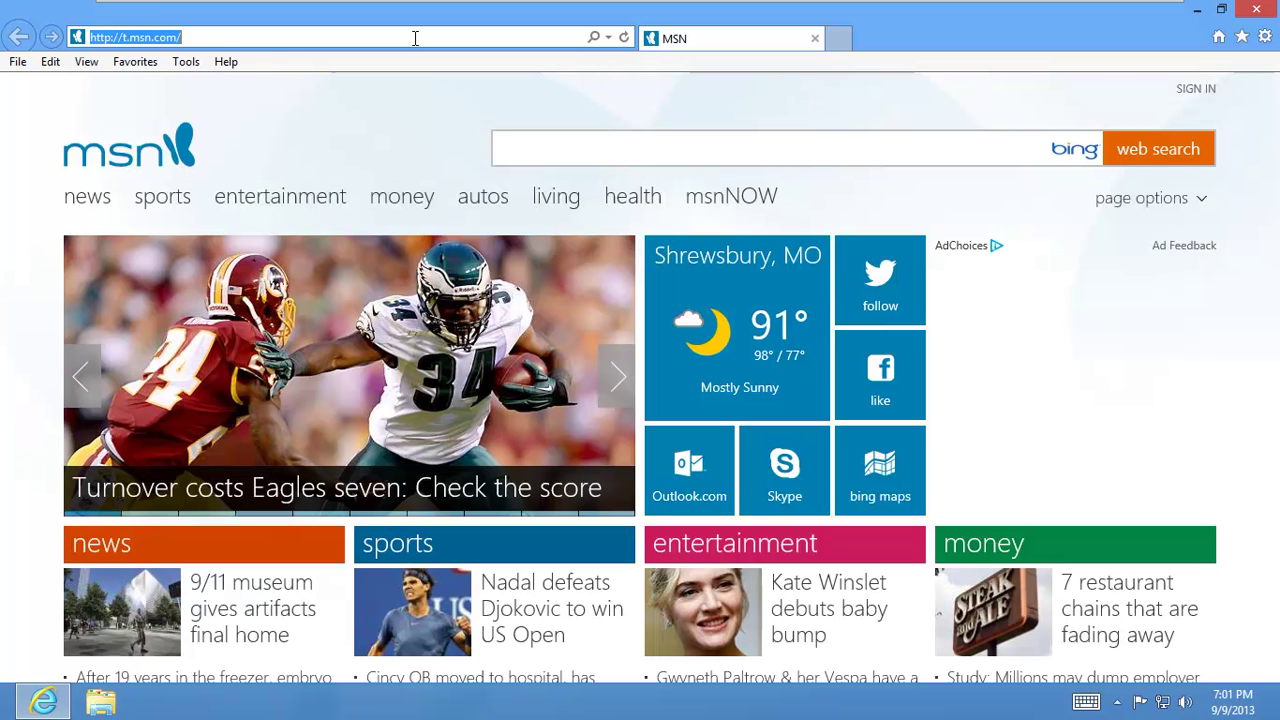
key("BackSpace")
type("file")
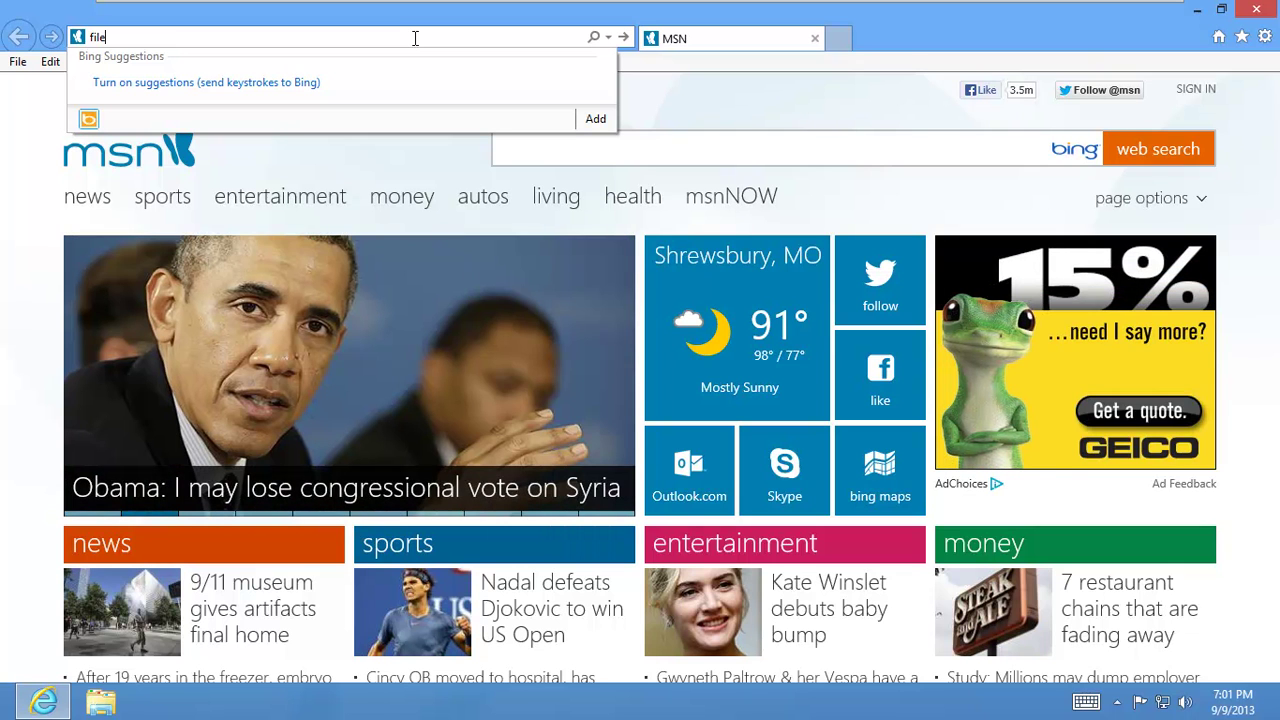
key("BackSpace")
key("BackSpace")
key("BackSpace")
key("BackSpace")
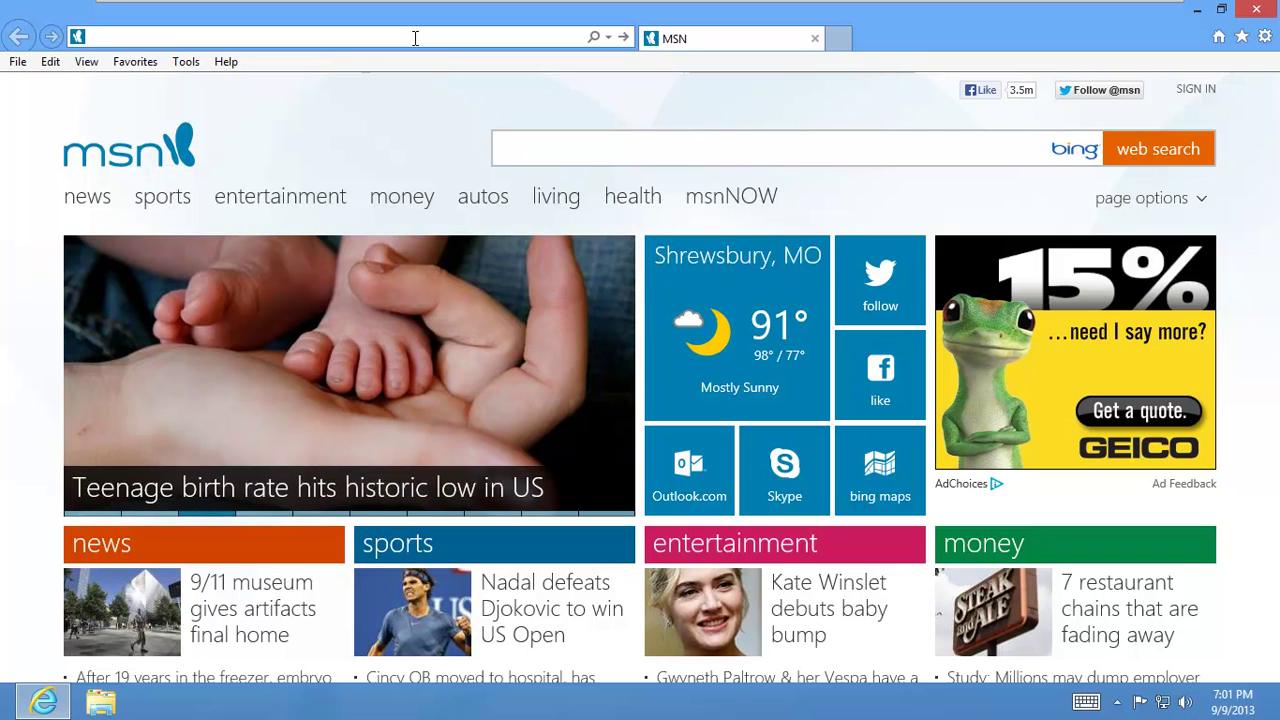
type("sourea")
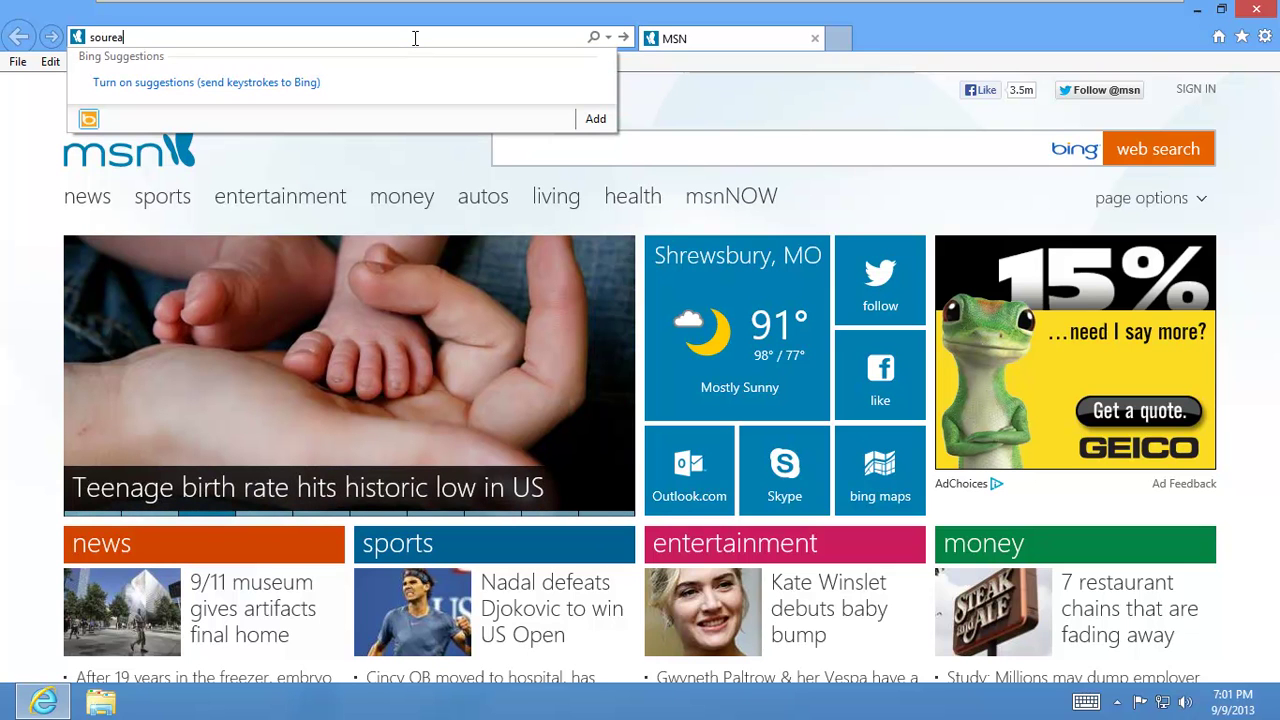
key("BackSpace")
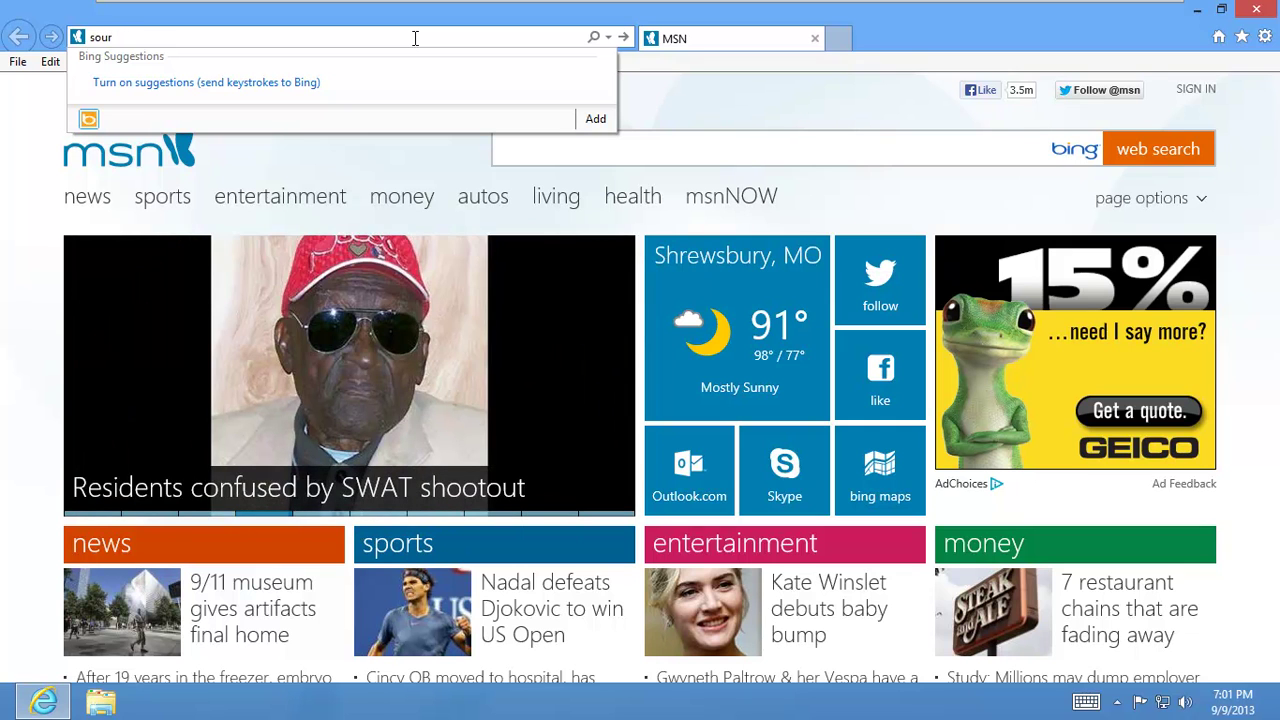
key("BackSpace")
key("BackSpace")
key("BackSpace")
key("BackSpace")
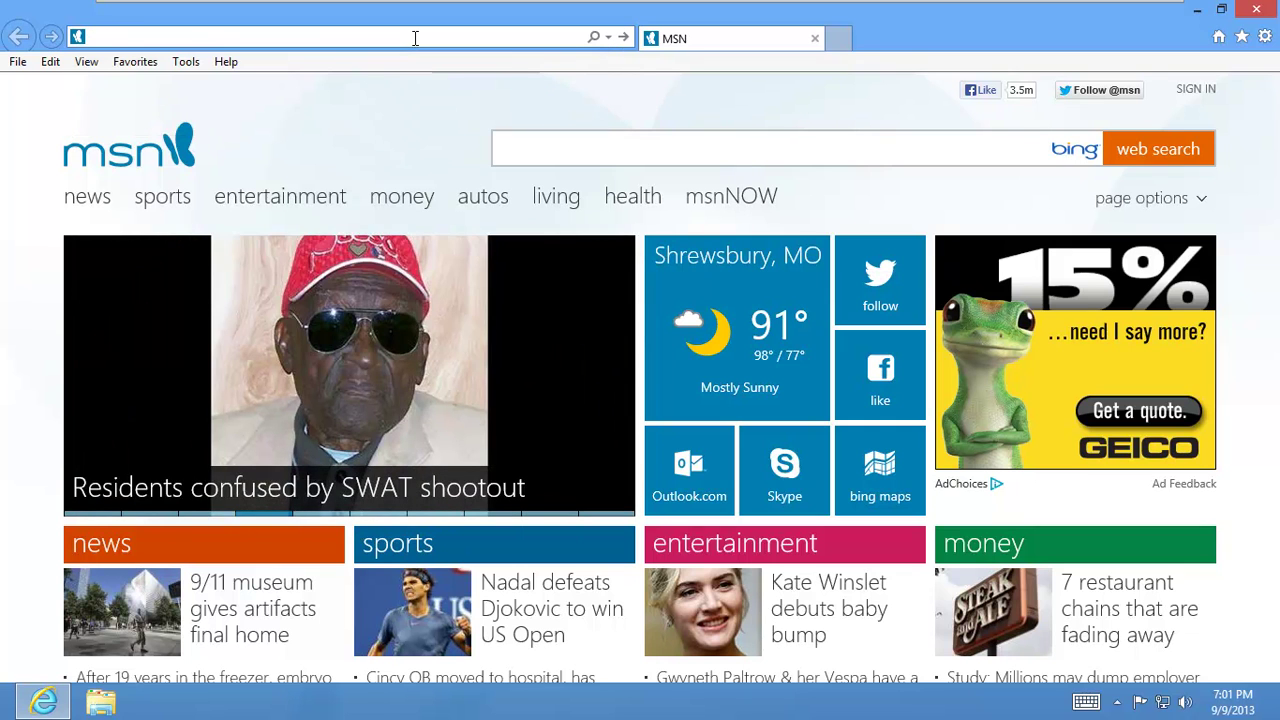
- Go to sourceforge.com and search the site for filezilla
type("sourceforge.com")
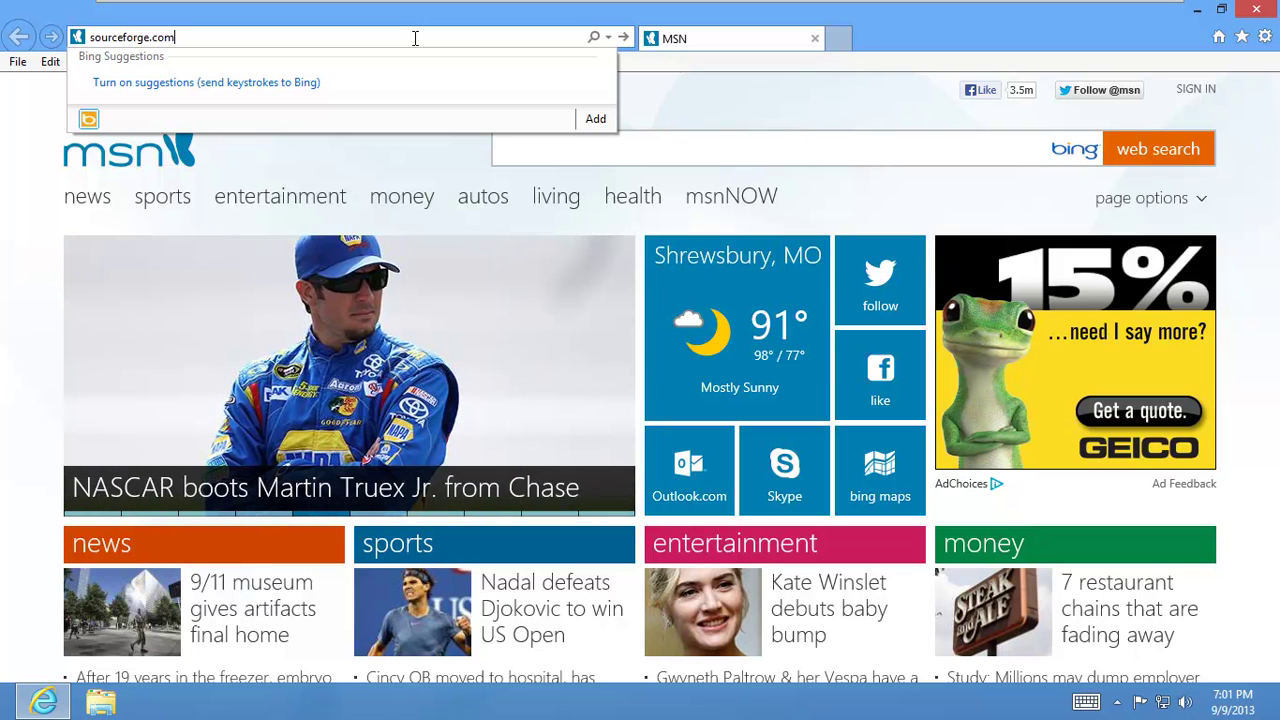
key("Return")
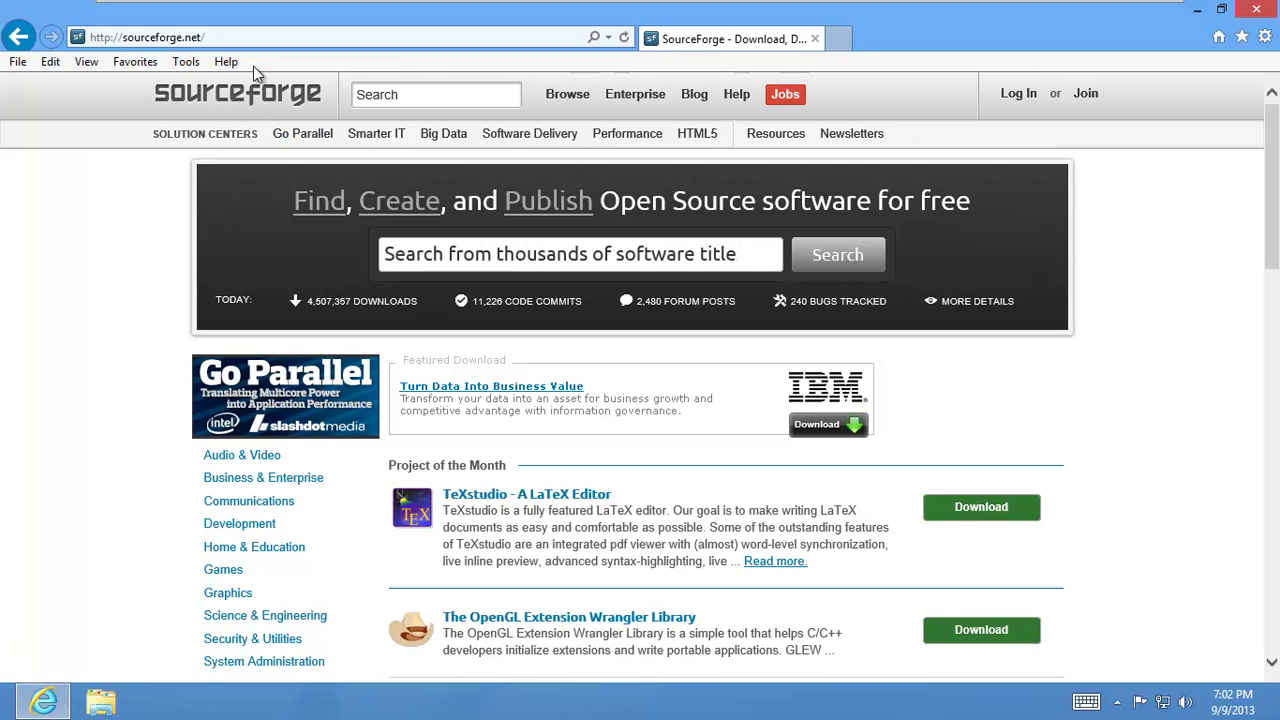
left_click(407, 94)
type("filezilla")
key("Return")
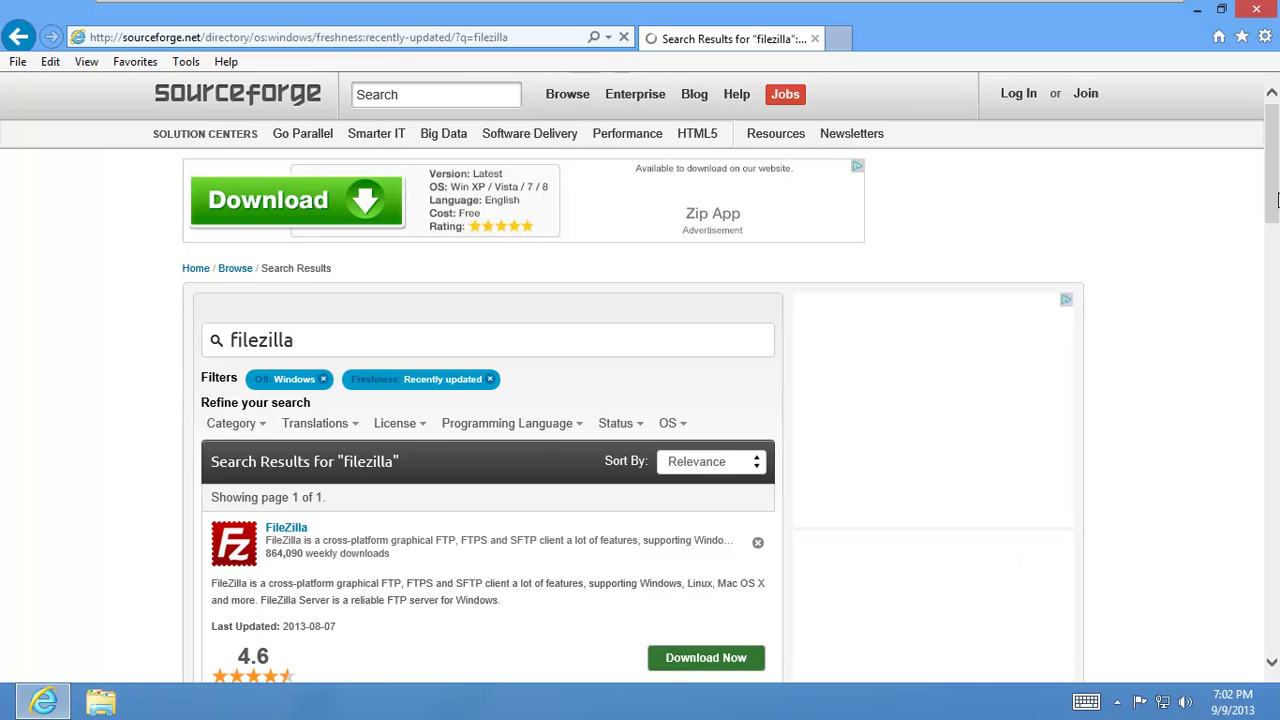
- Download FileZilla from the search results and run its SourceForge installer, allowing the untrusted file to run
left_click_drag(1278, 198, 1268, 264)
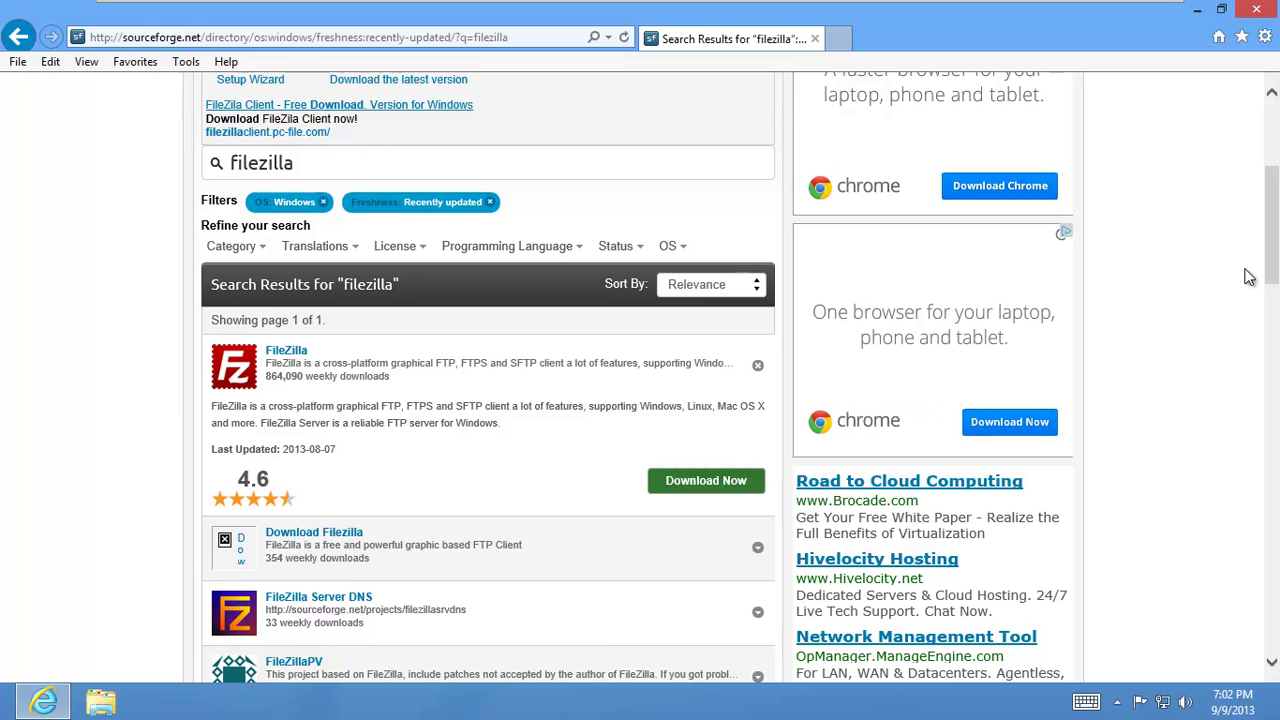
left_click(703, 485)
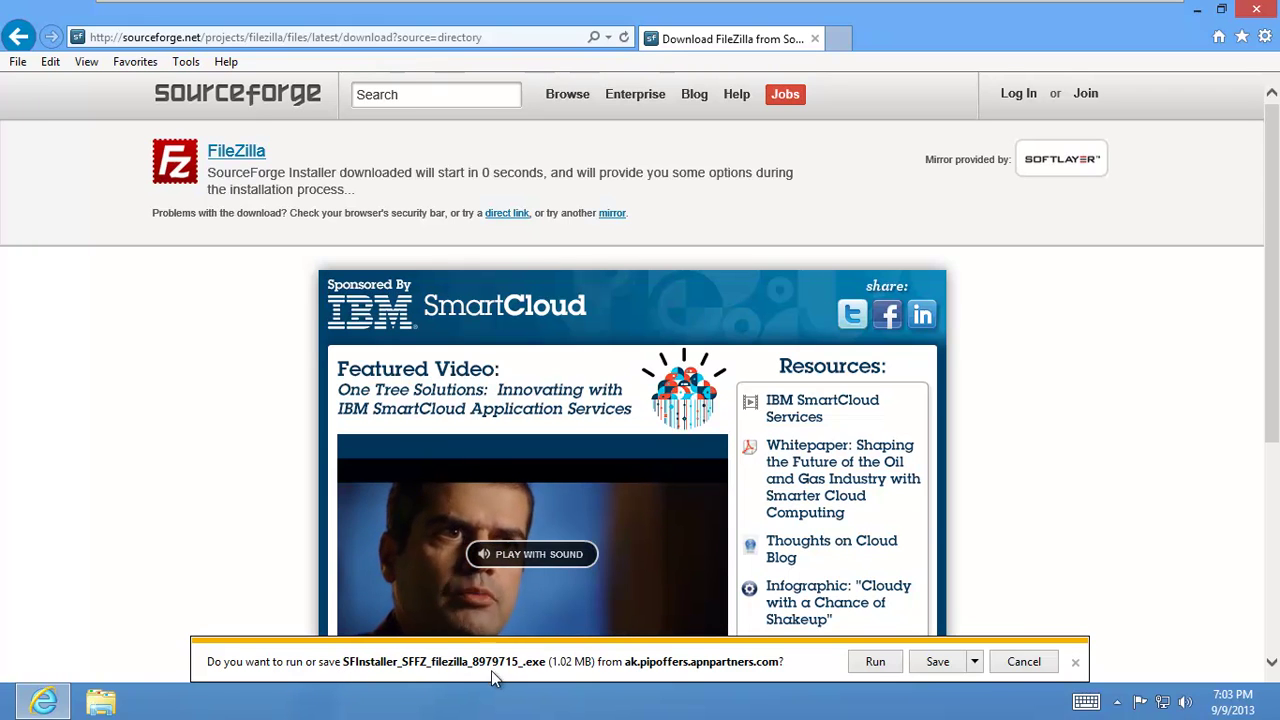
left_click(863, 661)
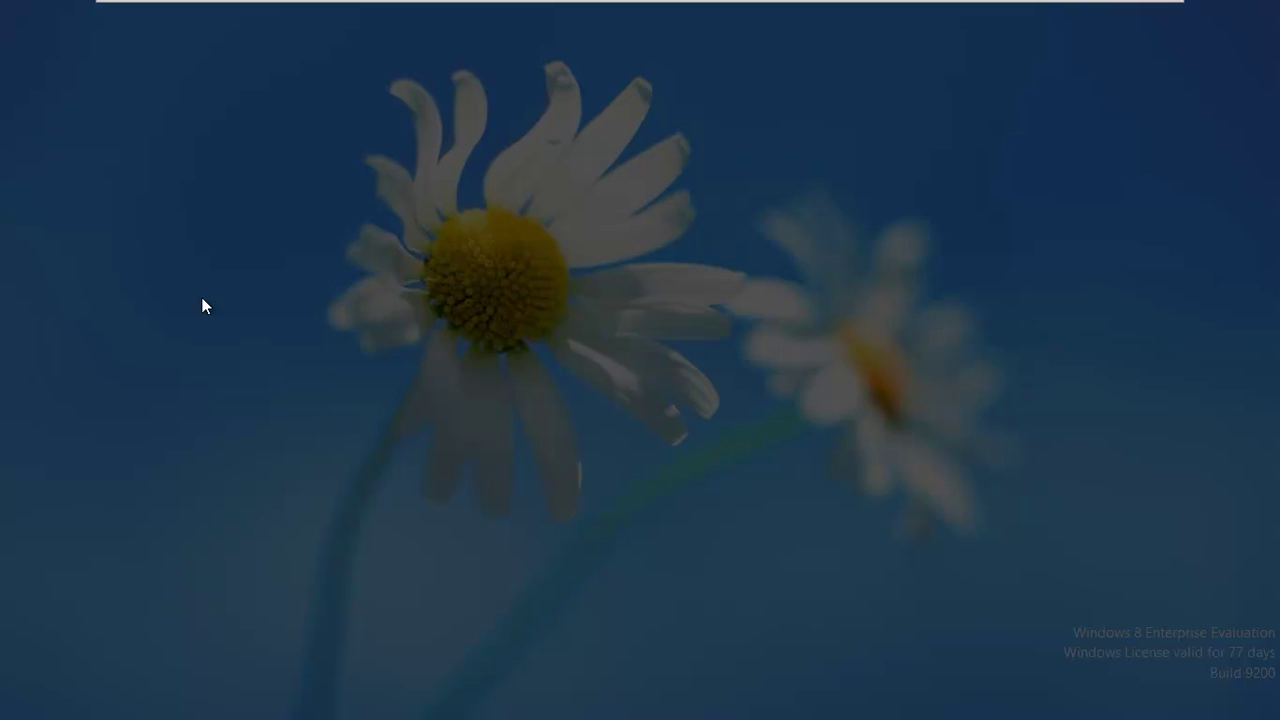
left_click(724, 357)
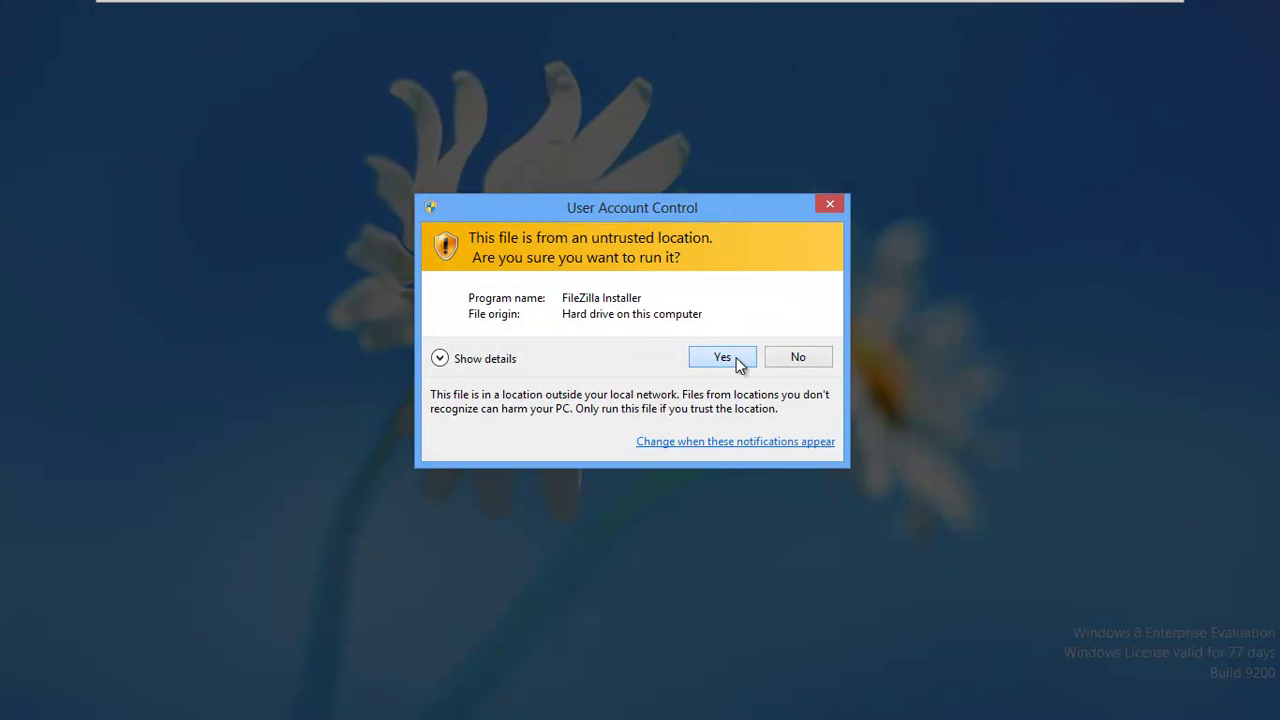
left_click(736, 357)
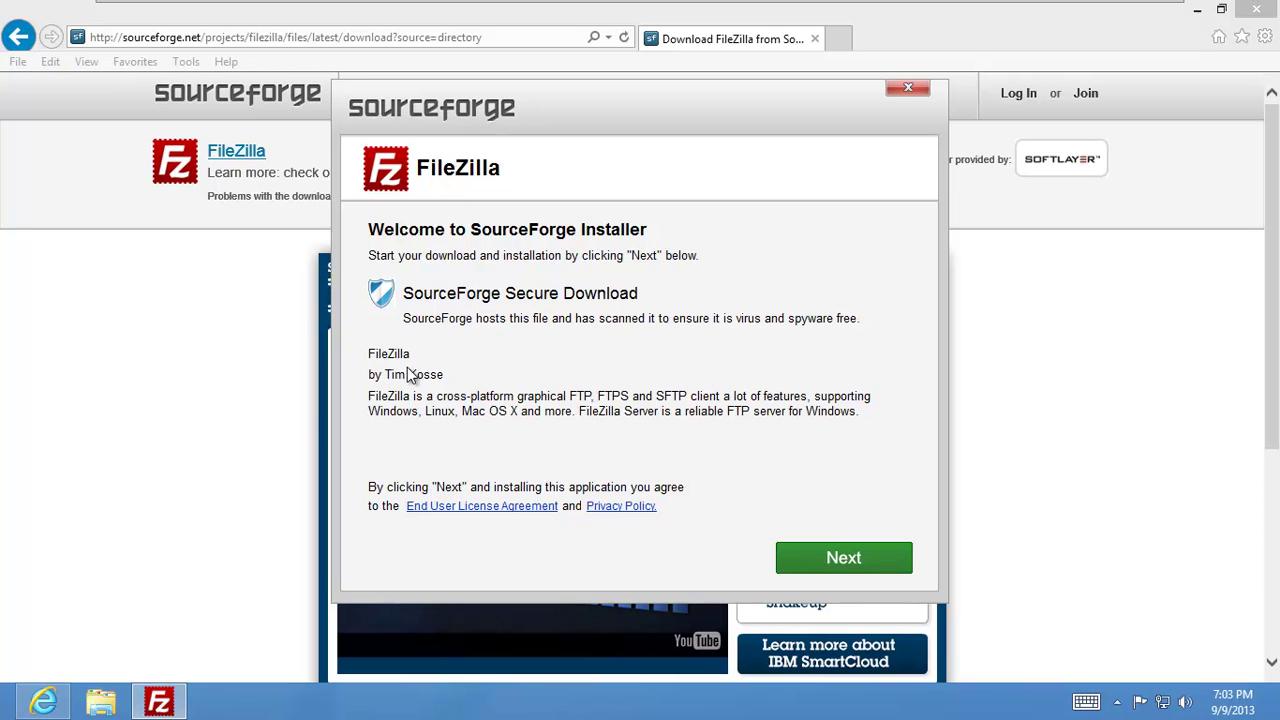
- Proceed past the SourceForge installer's welcome page, accept the WinZip Registry Optimizer offer, and check the hidden notification icons during the download
left_click(830, 566)
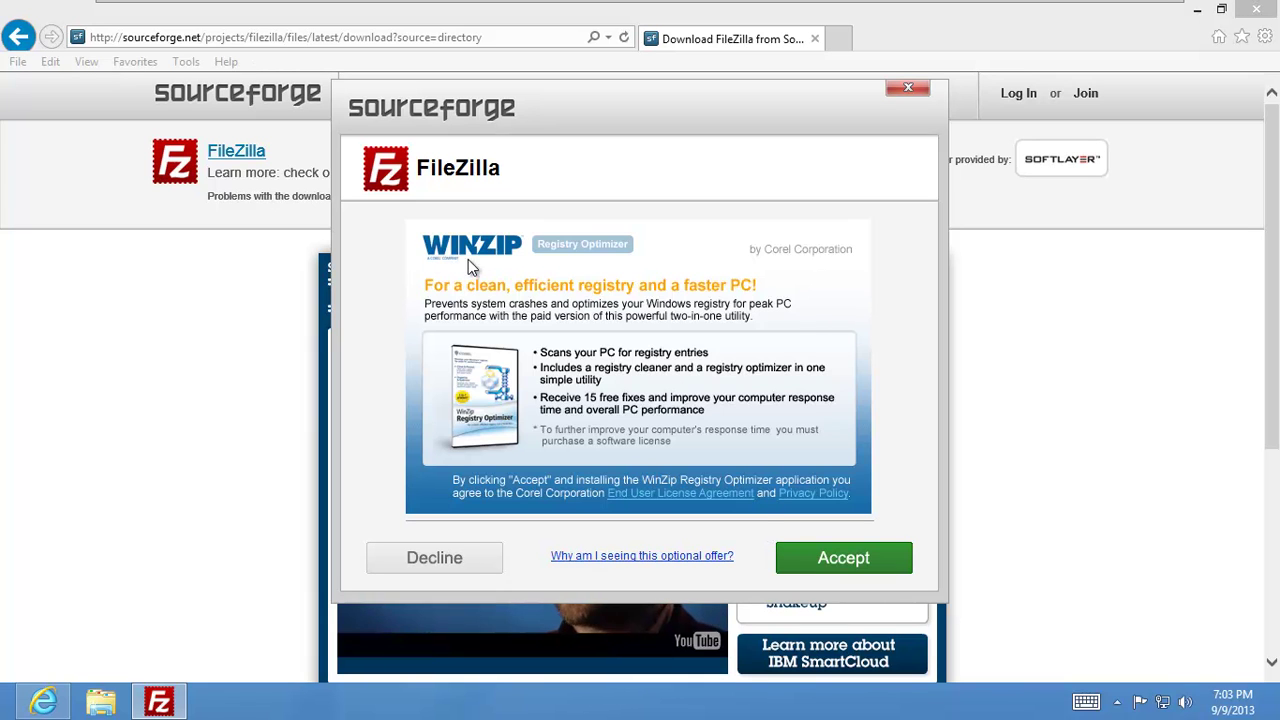
left_click(825, 558)
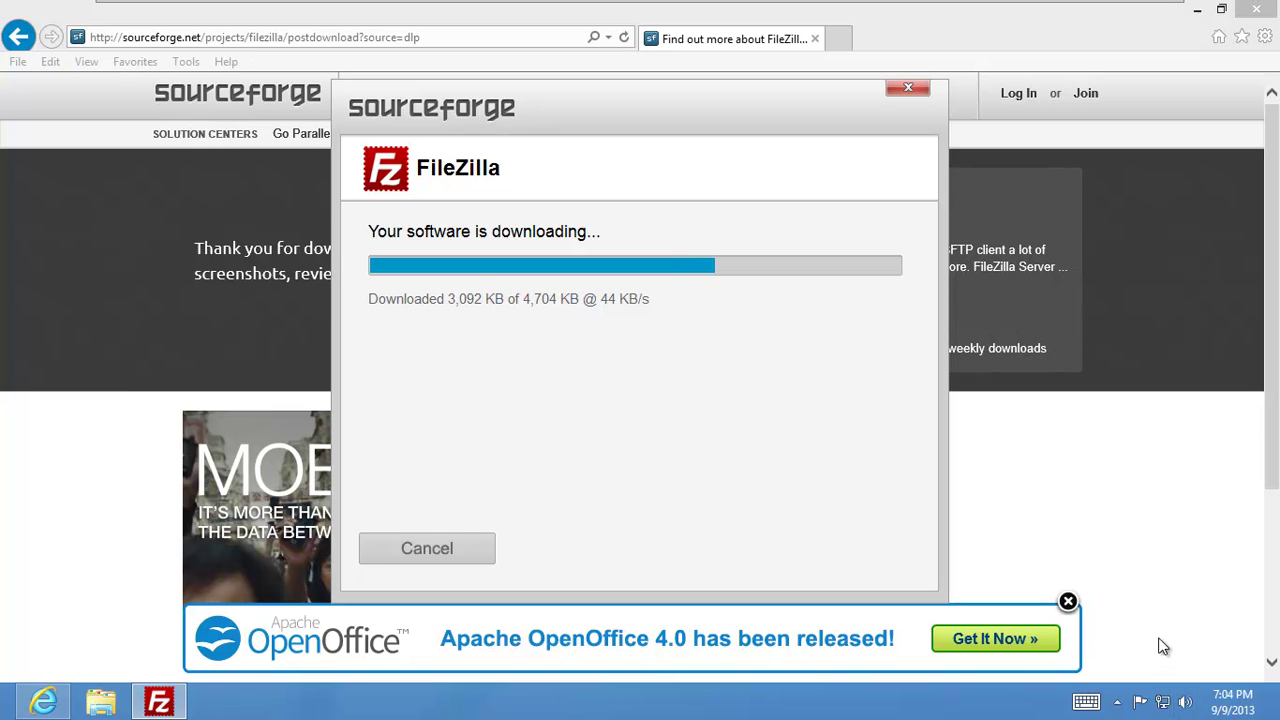
left_click(1110, 698)
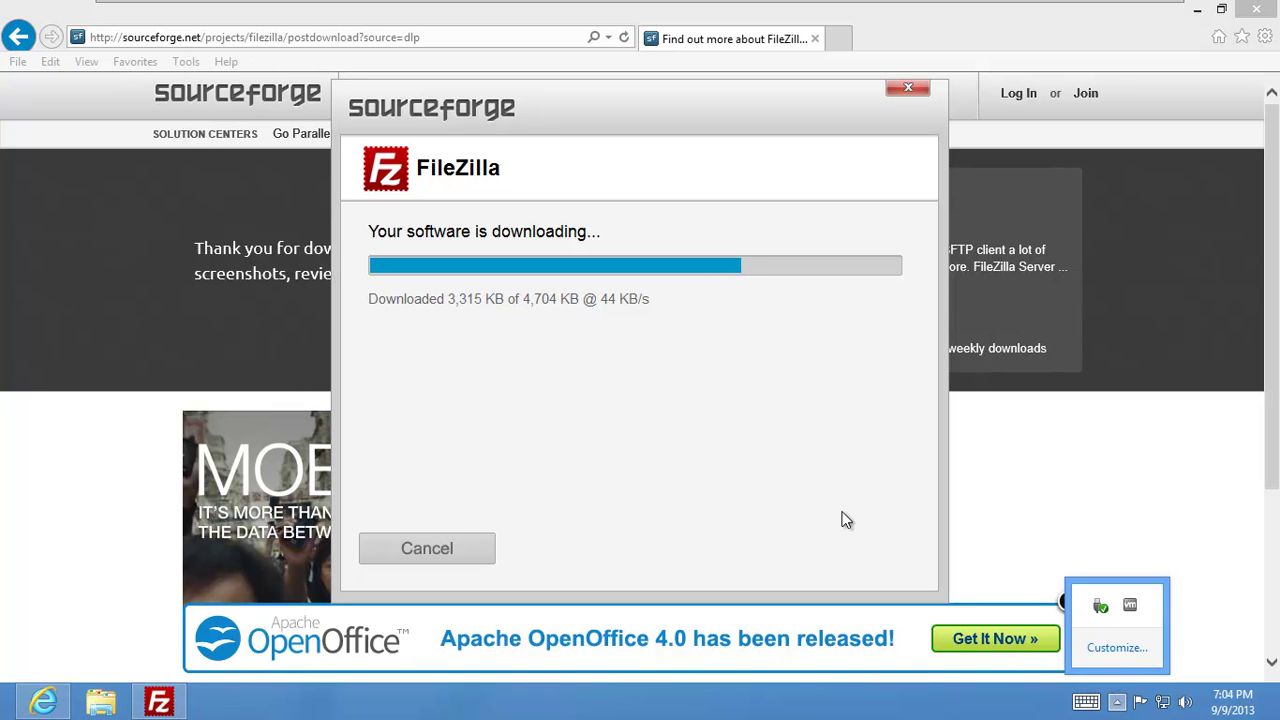
left_click(480, 341)
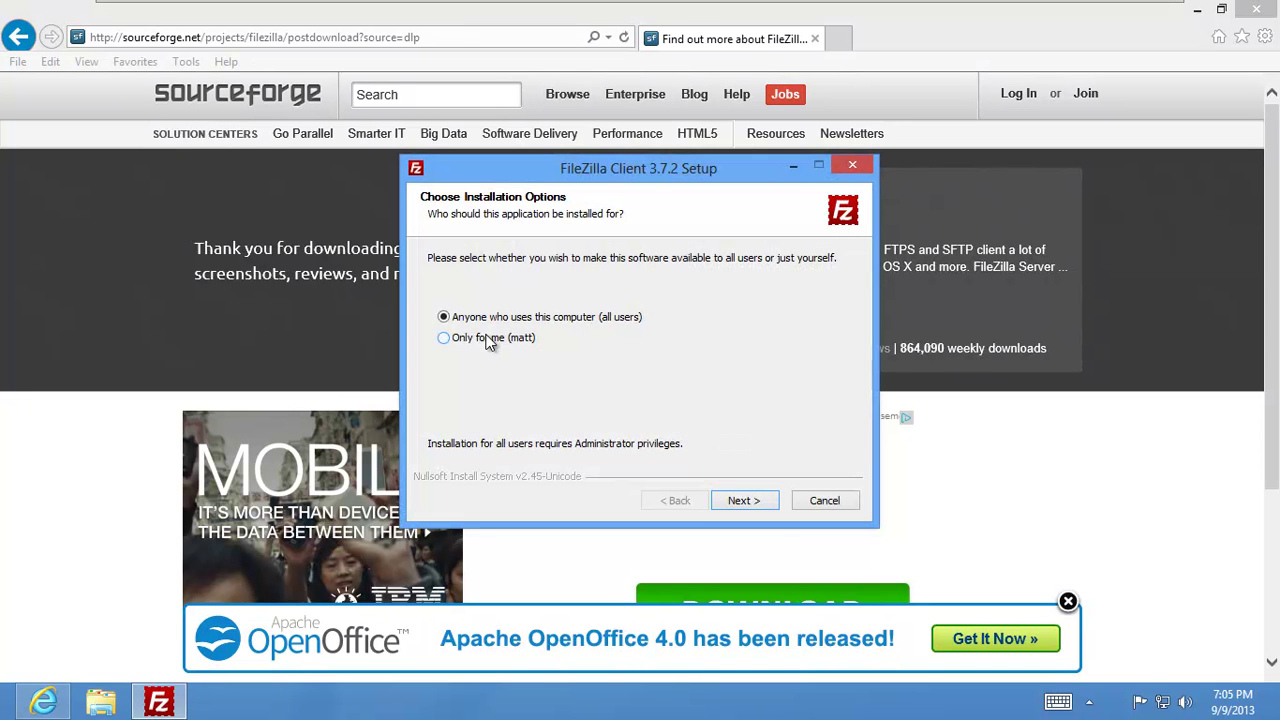
- Install FileZilla Client 3.7.2 for all users with the default components and folder, and finish setup without starting FileZilla
left_click(755, 504)
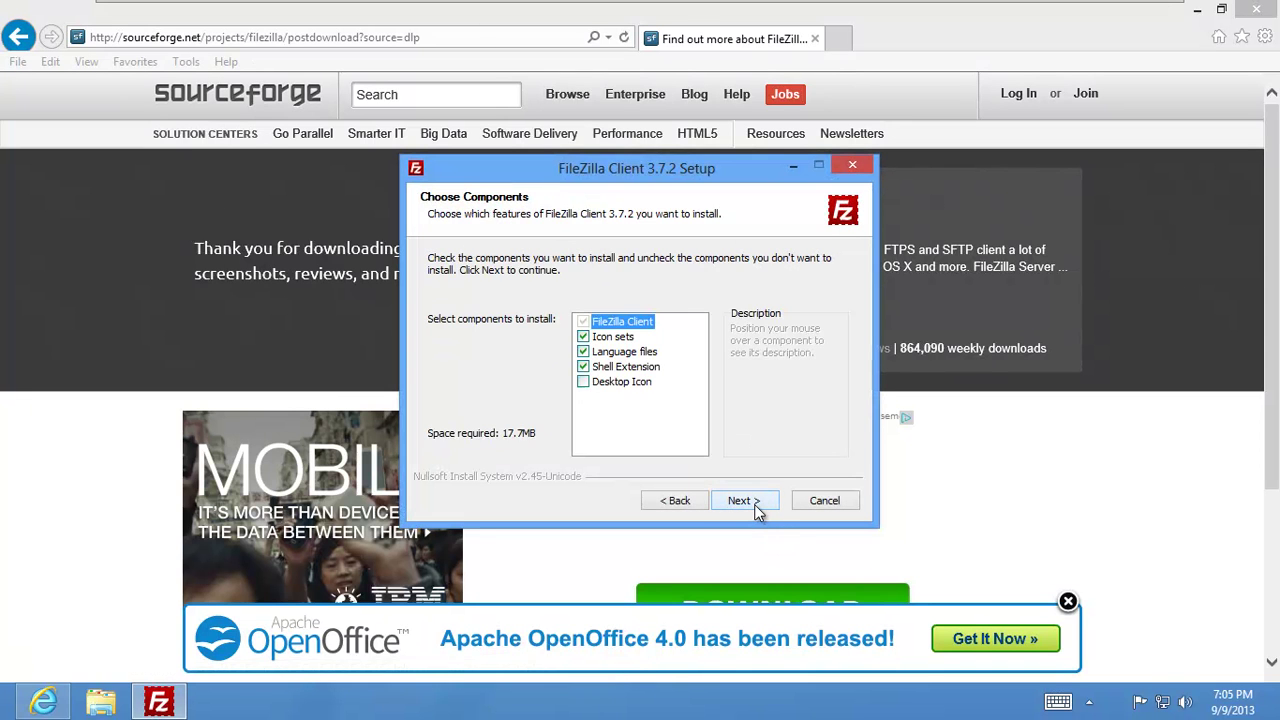
left_click(755, 504)
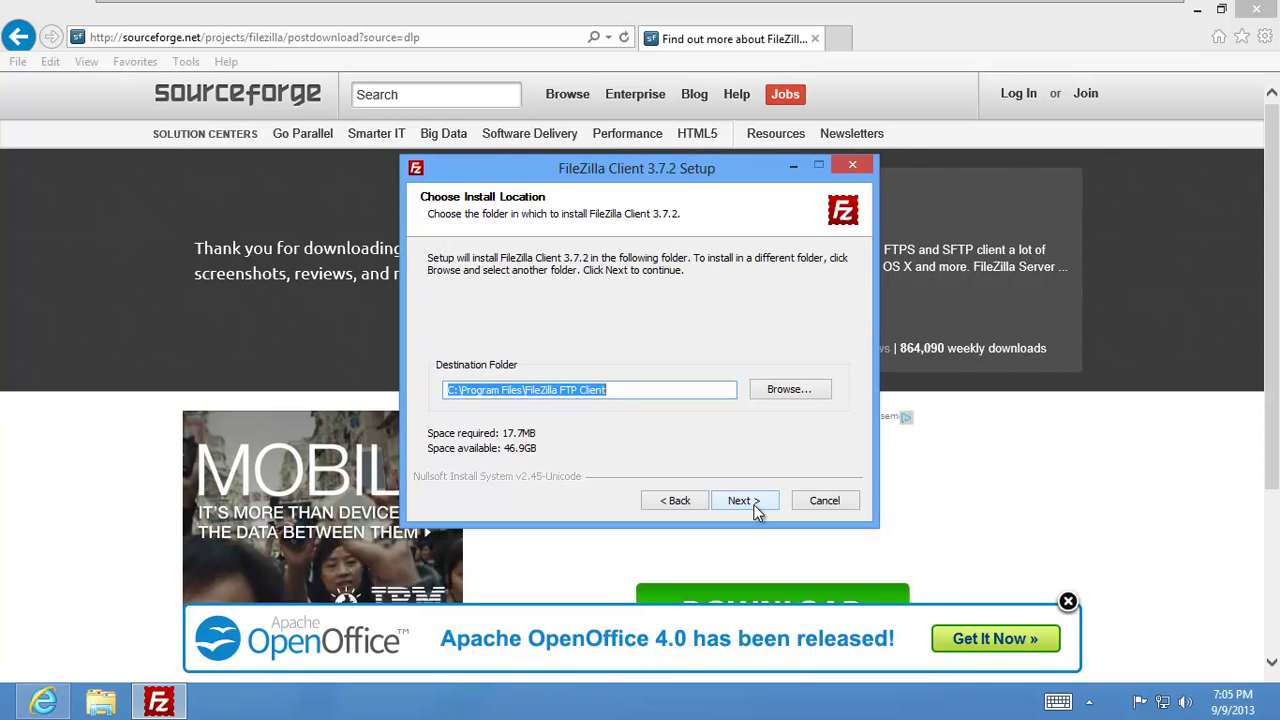
left_click(755, 504)
left_click(755, 504)
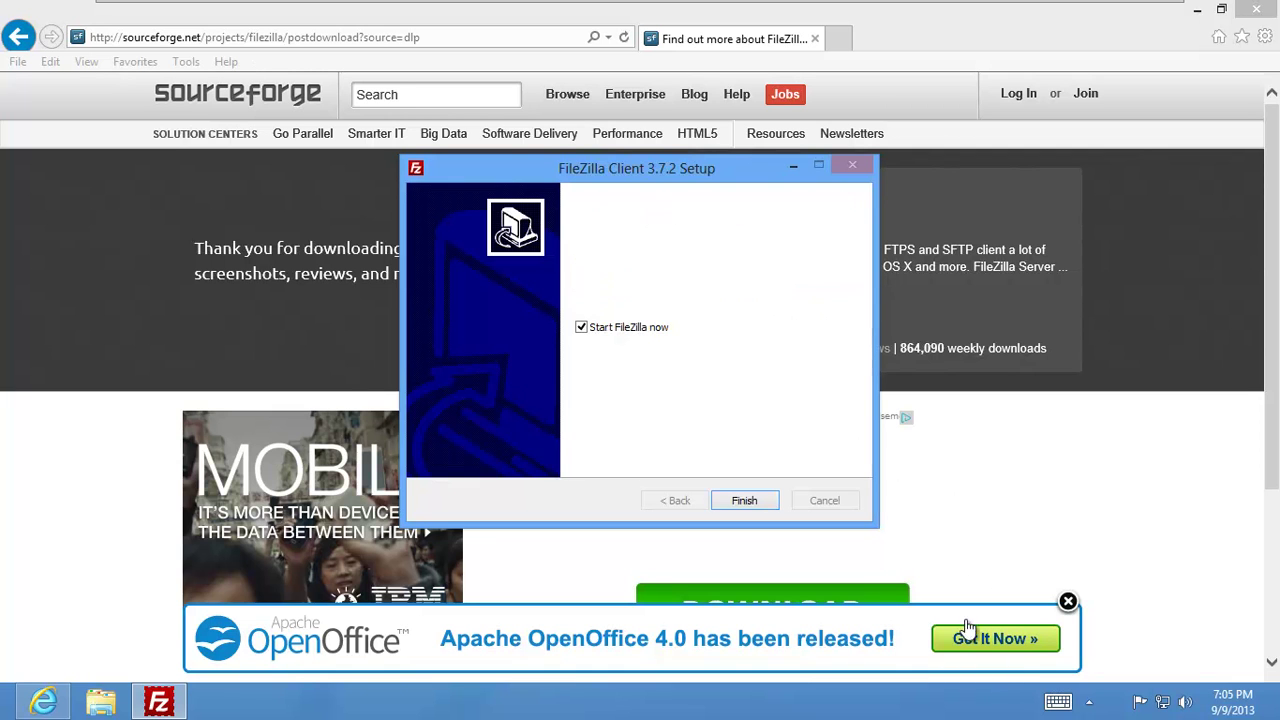
left_click(635, 330)
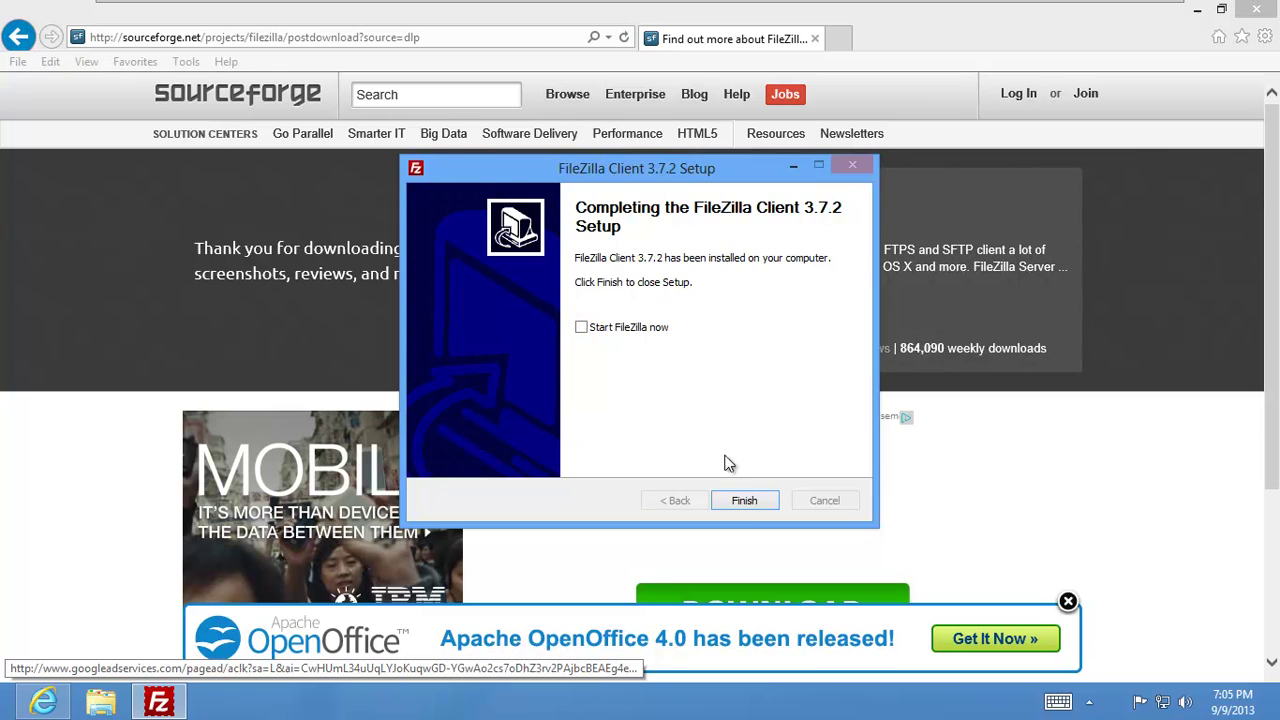
left_click(746, 497)
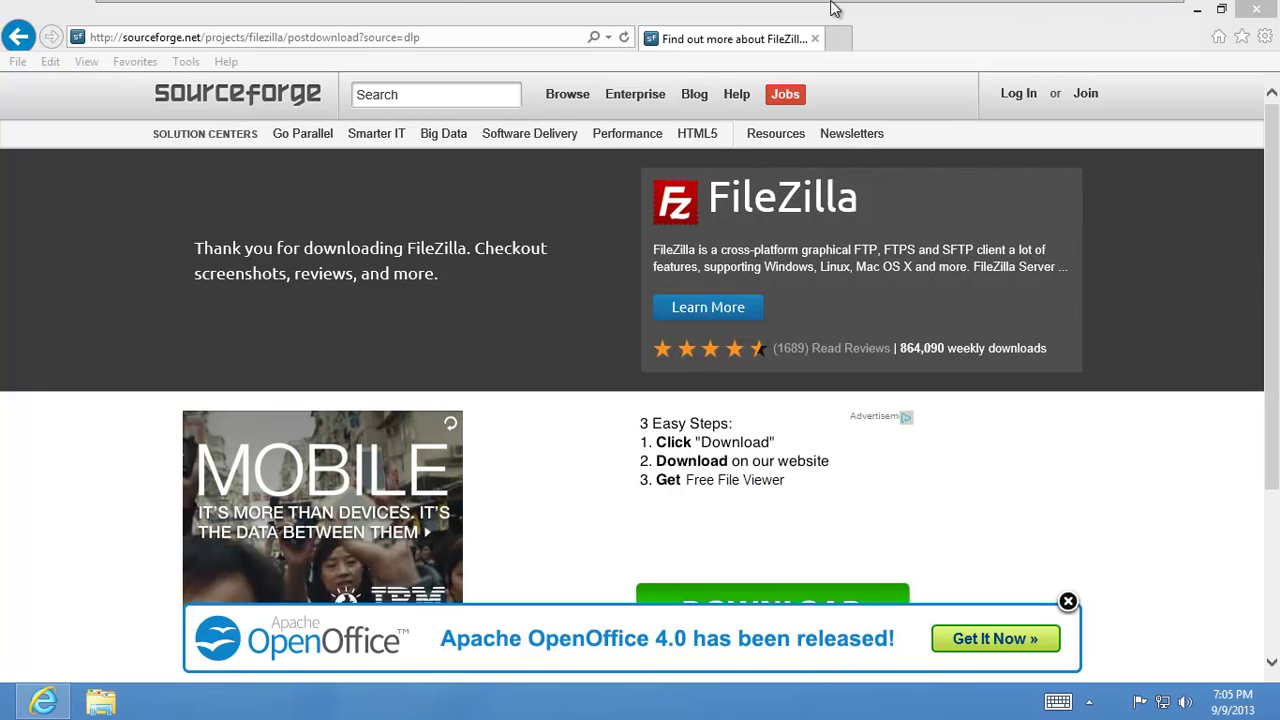
- Go to download.com in the browser
left_click(375, 38)
left_click(375, 33)
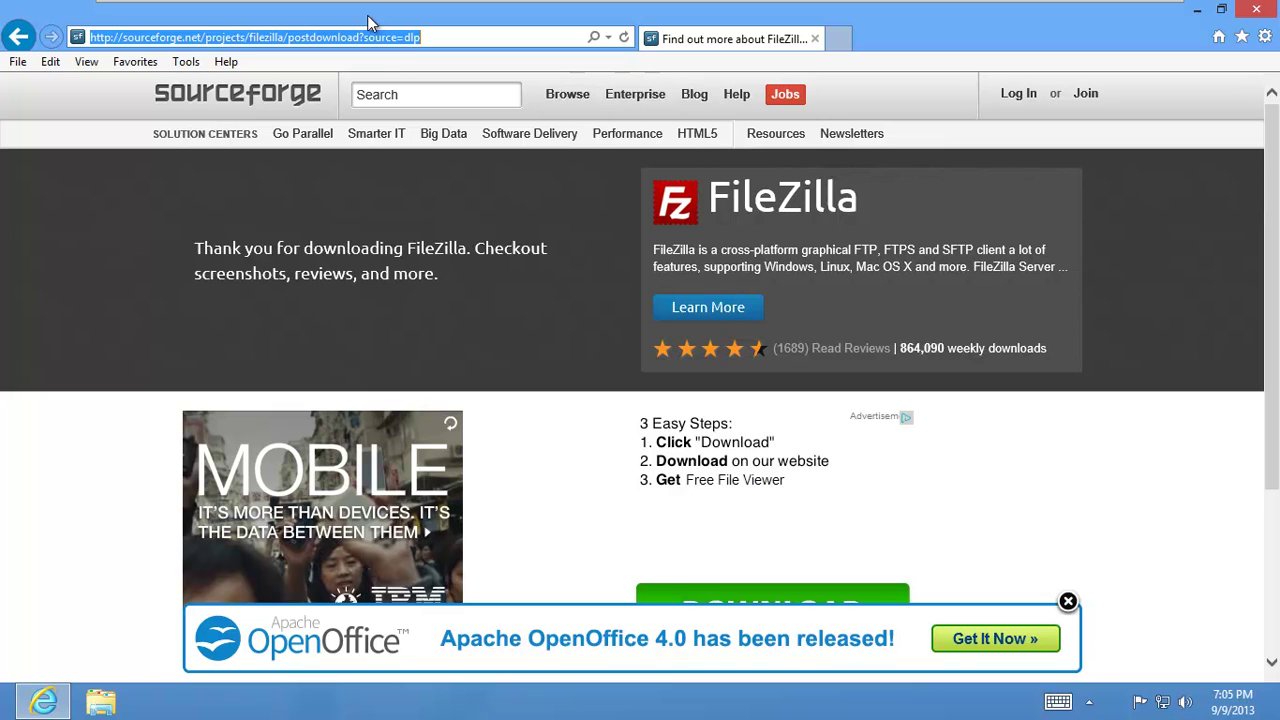
type("downl")
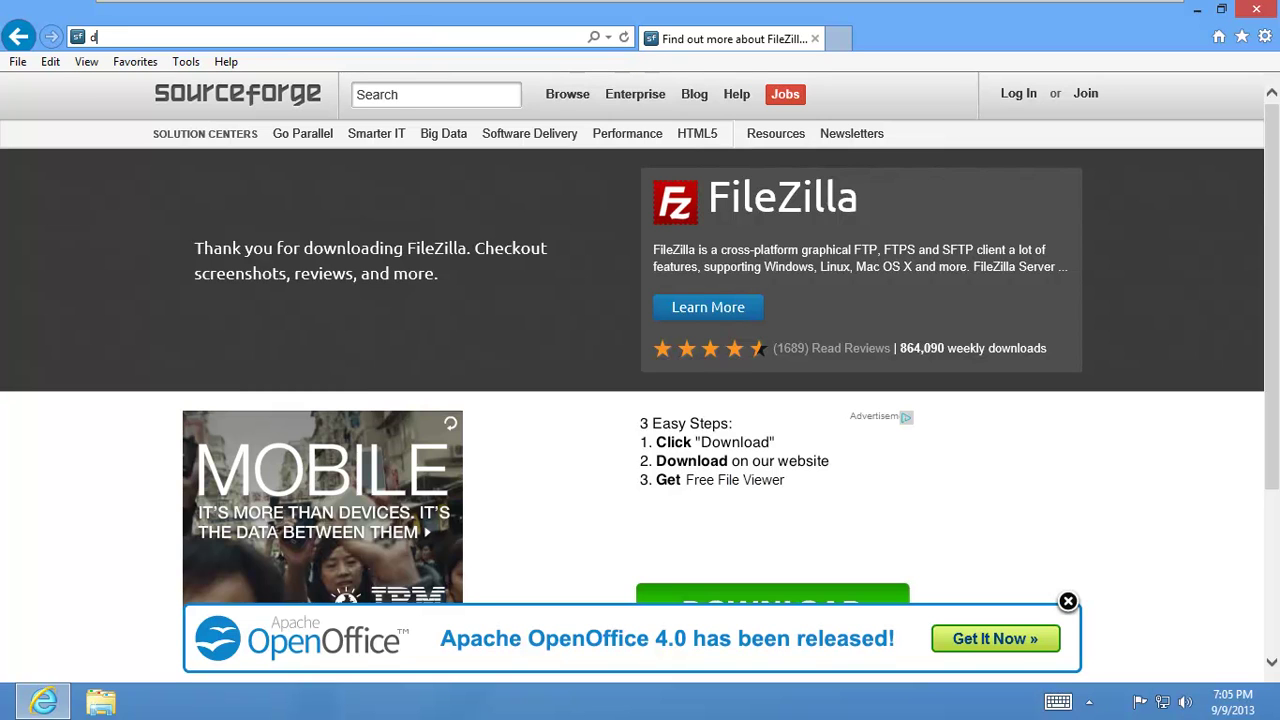
type("oad.com")
key("Return")
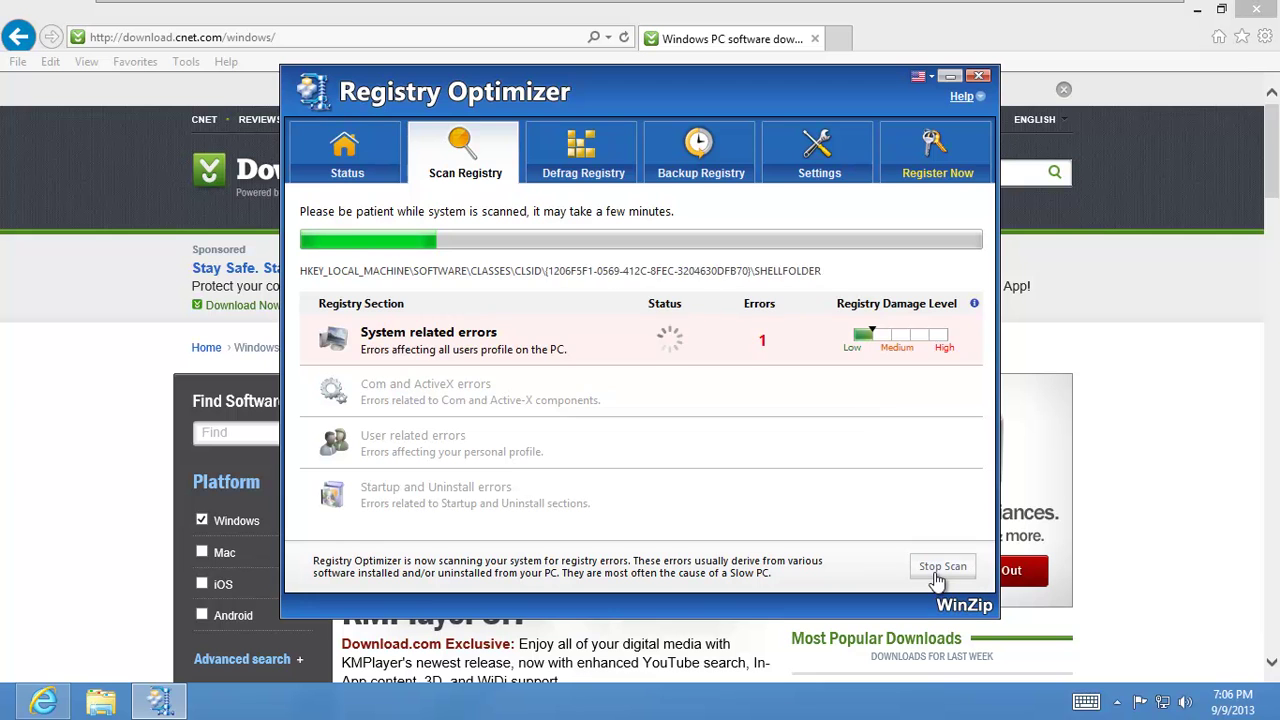
- Stop the running registry scan, confirm, and close the Registry Optimizer window
left_click(937, 580)
left_click(712, 405)
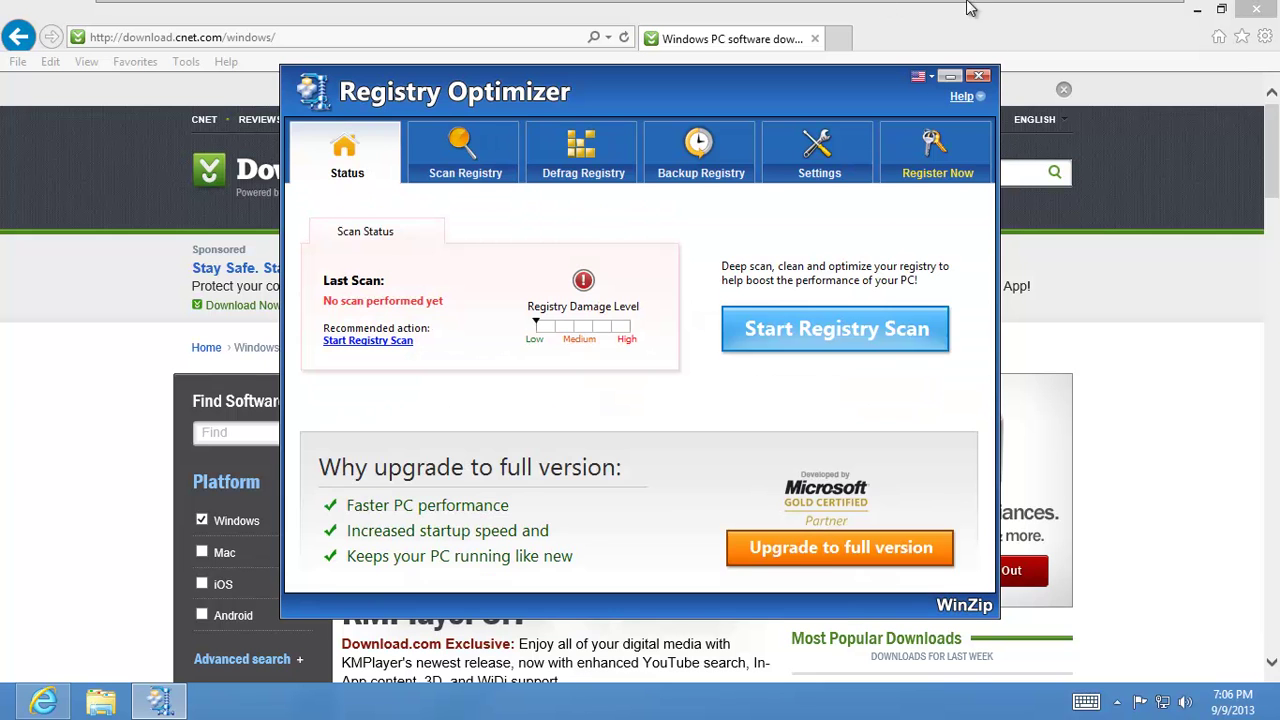
left_click(979, 76)
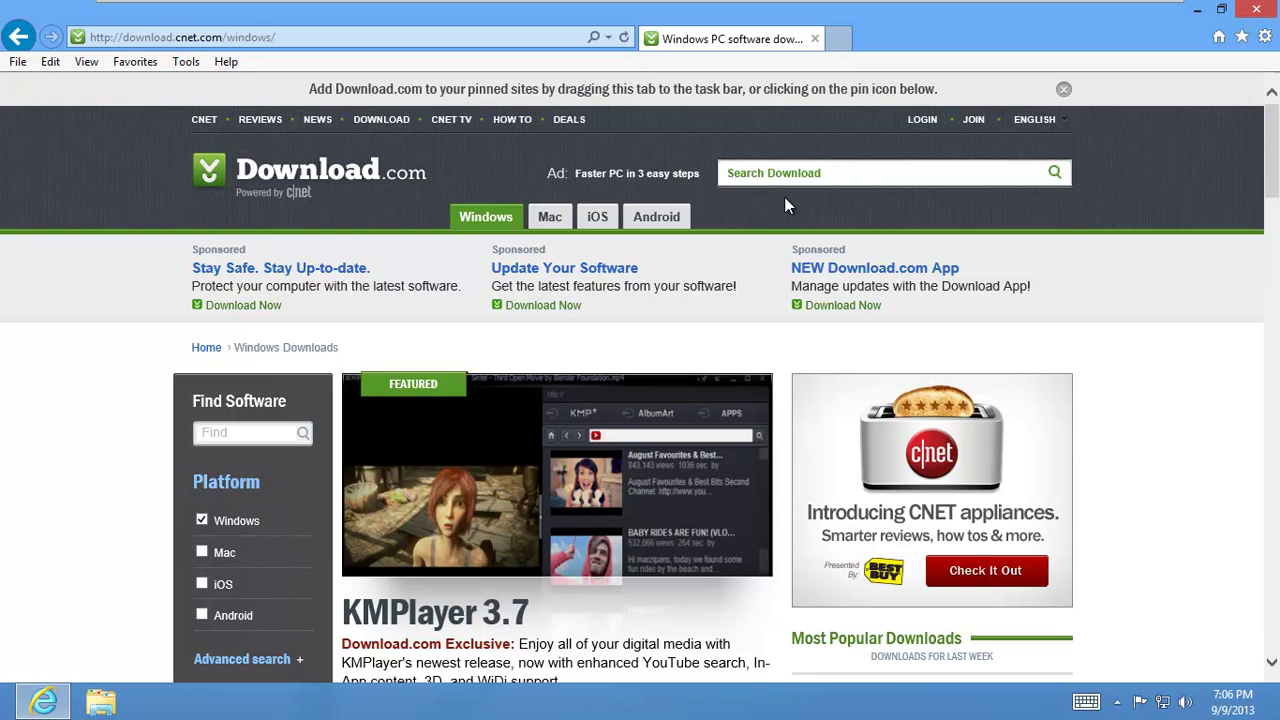
- Choose Free YouTube Downloader from the most popular downloads, run its installer, and allow it to start
left_click(807, 172)
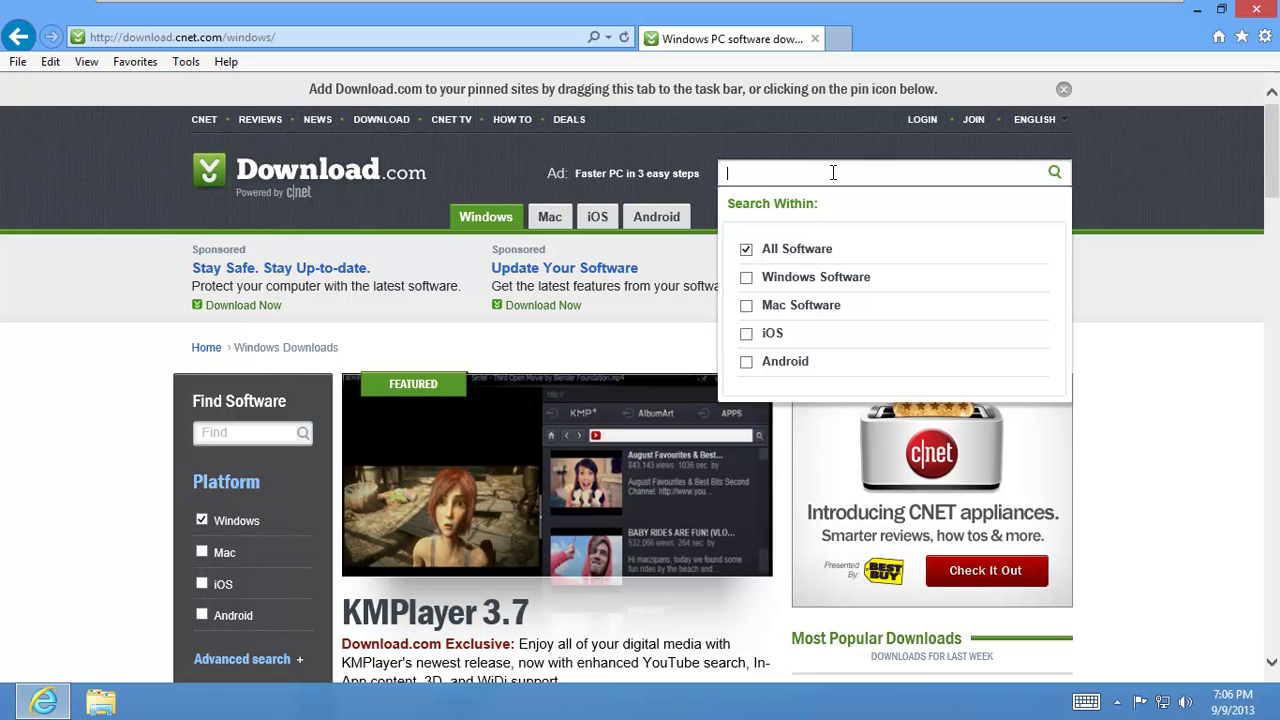
left_click_drag(1267, 172, 1265, 221)
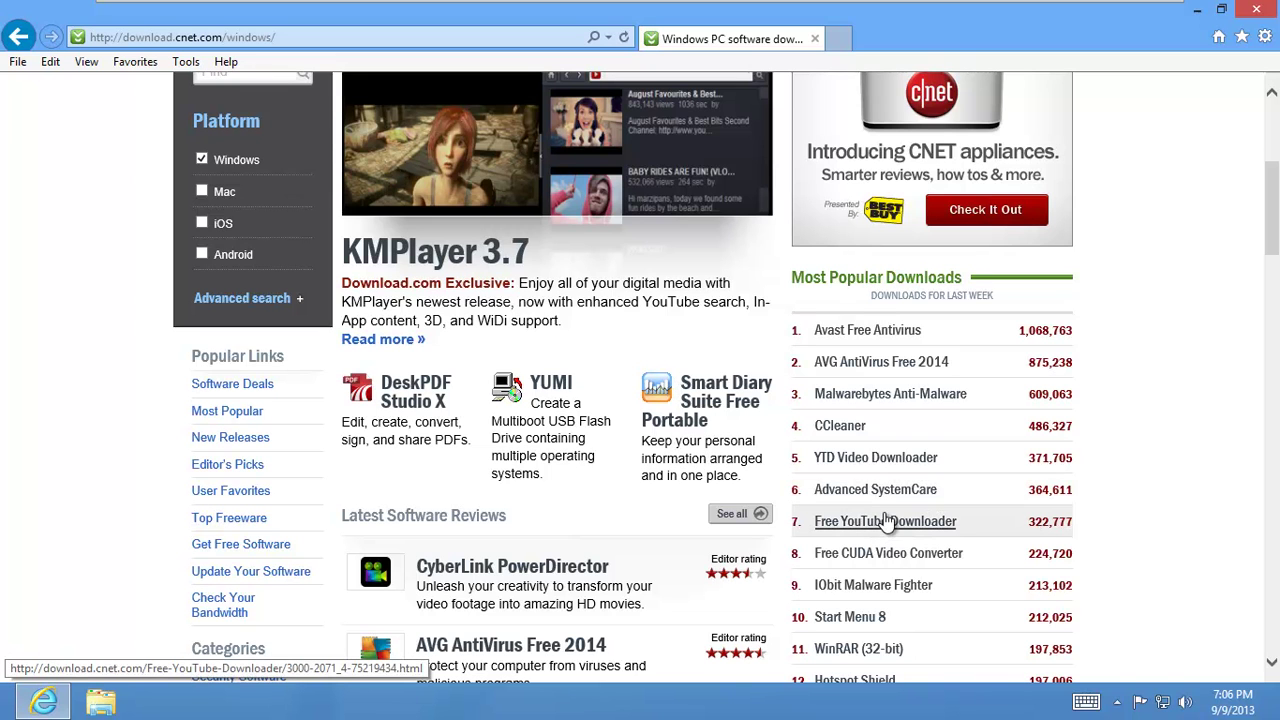
left_click(856, 533)
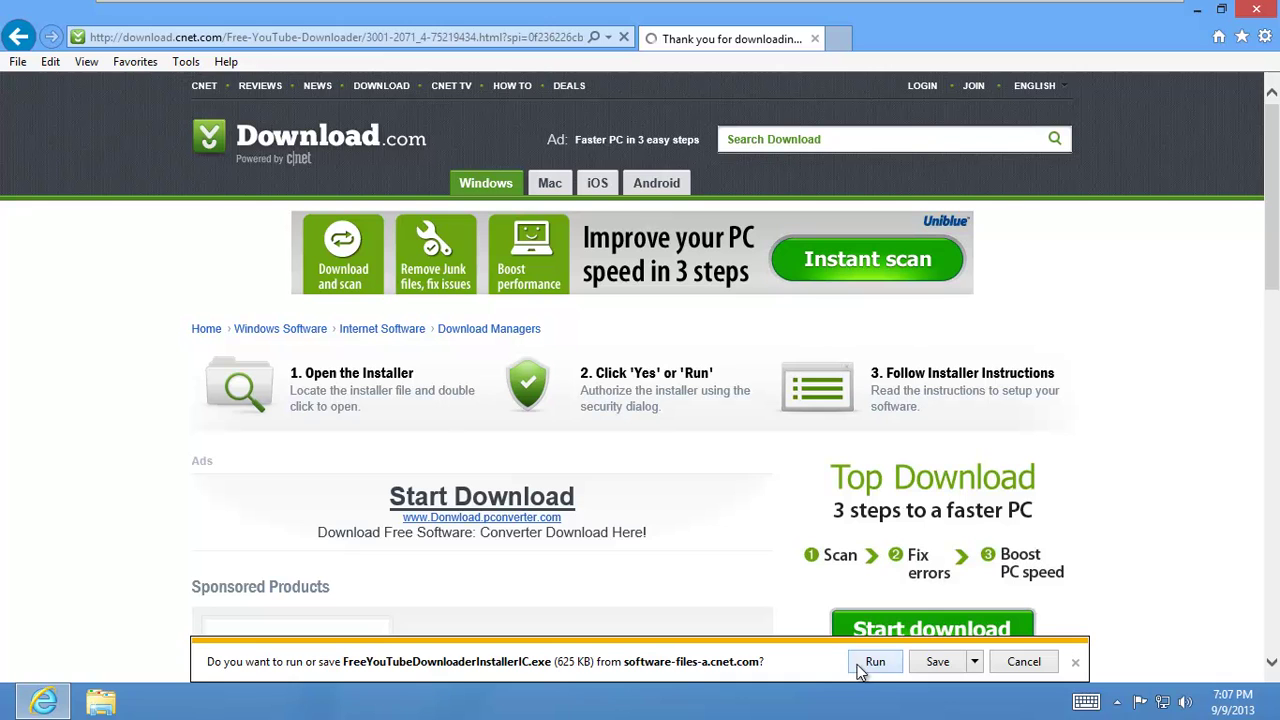
left_click(880, 664)
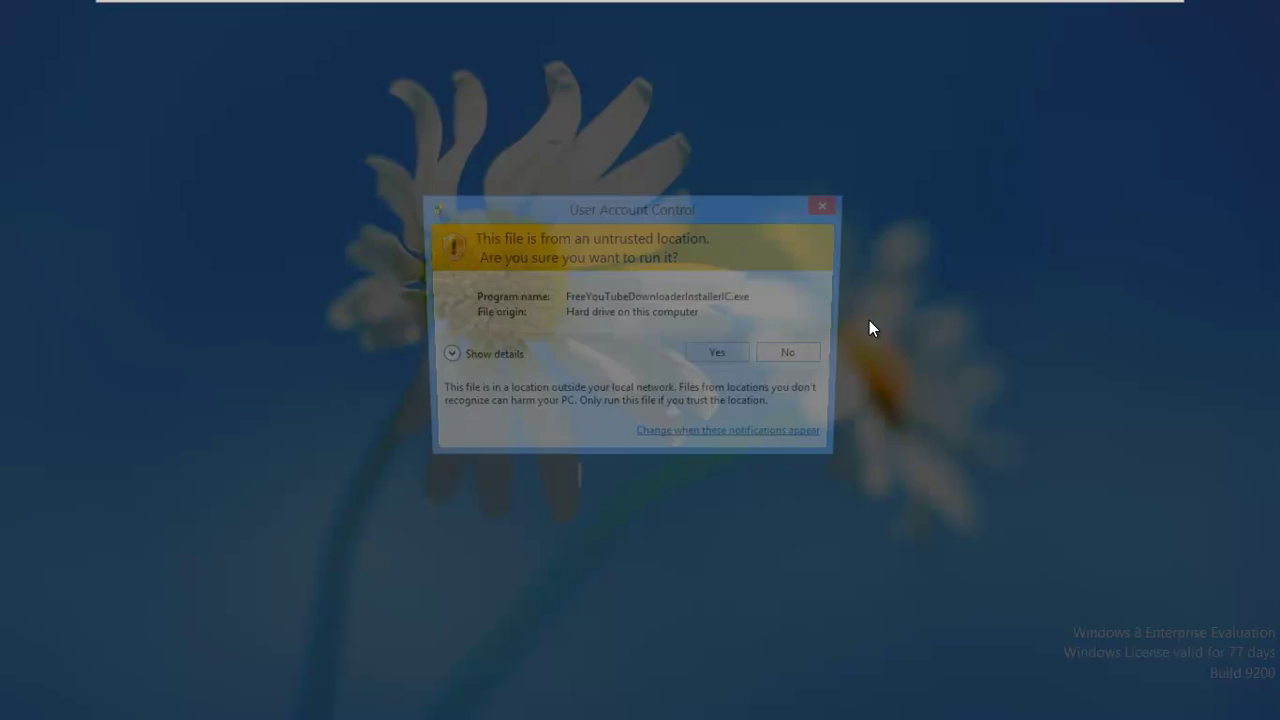
left_click(724, 359)
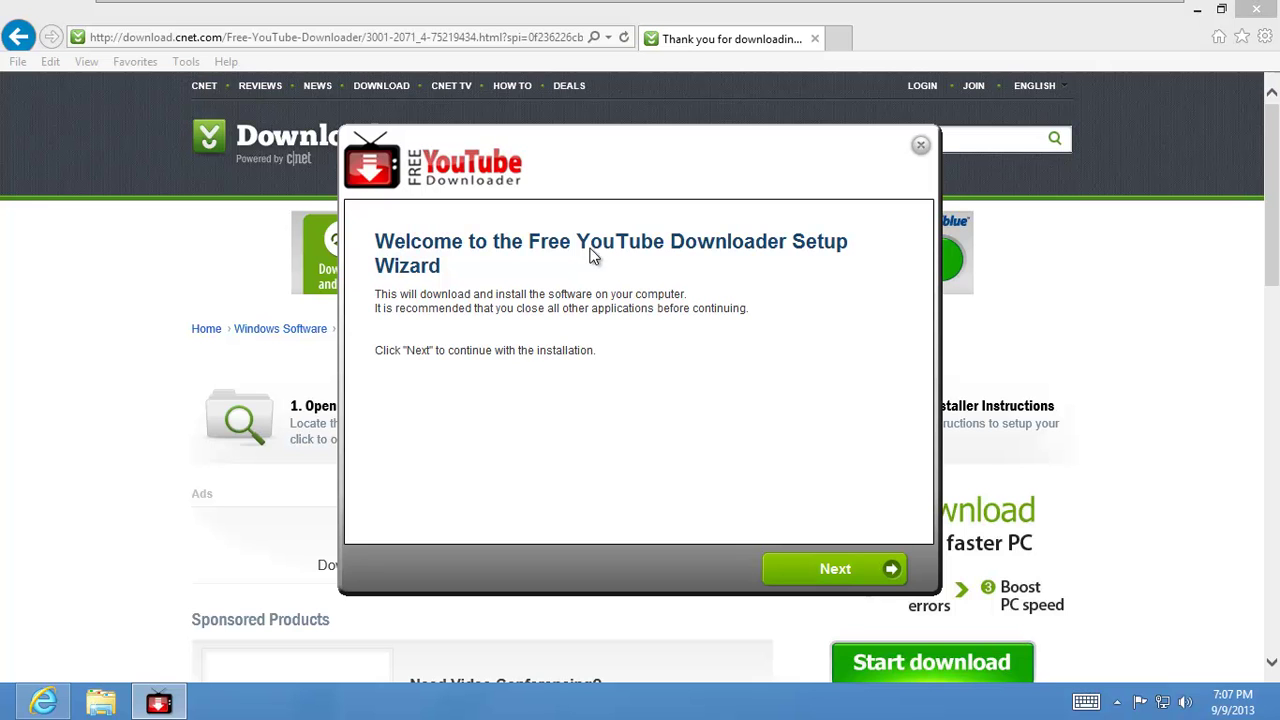
- Proceed past the welcome page and license agreement, and accept the AVG toolbar and TopArcadeHits offers with their default options
left_click(798, 572)
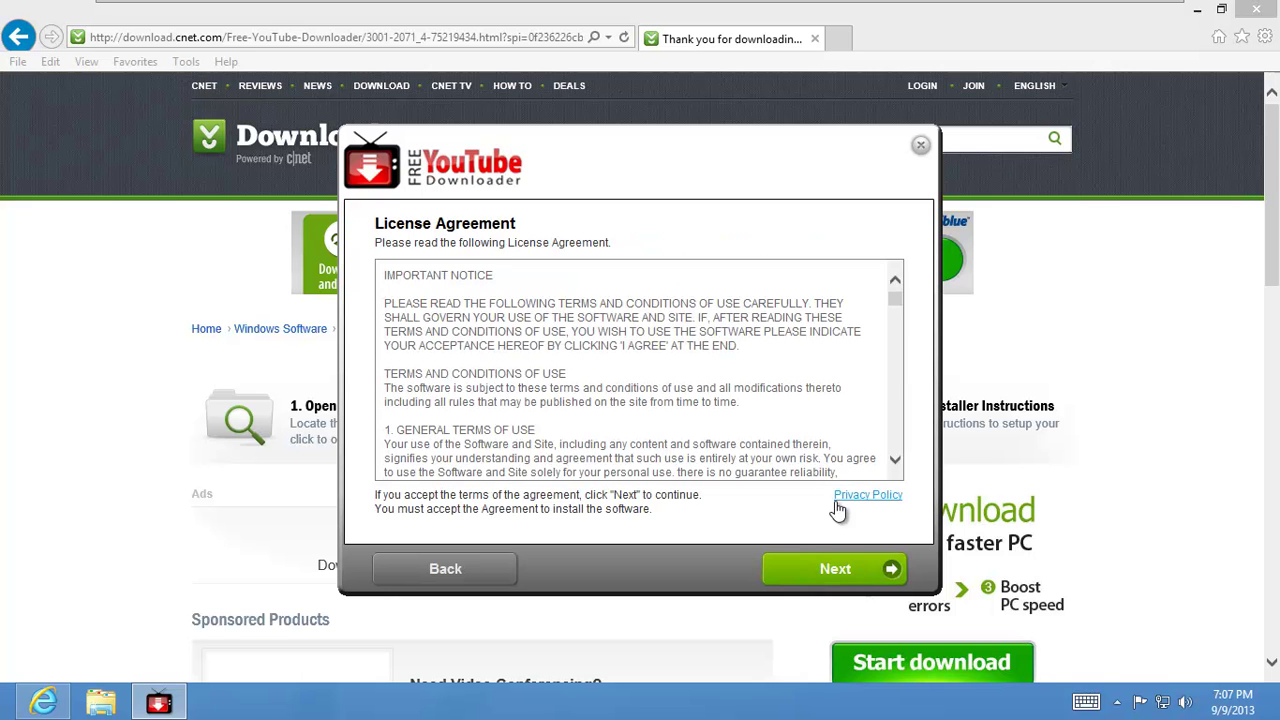
left_click(820, 578)
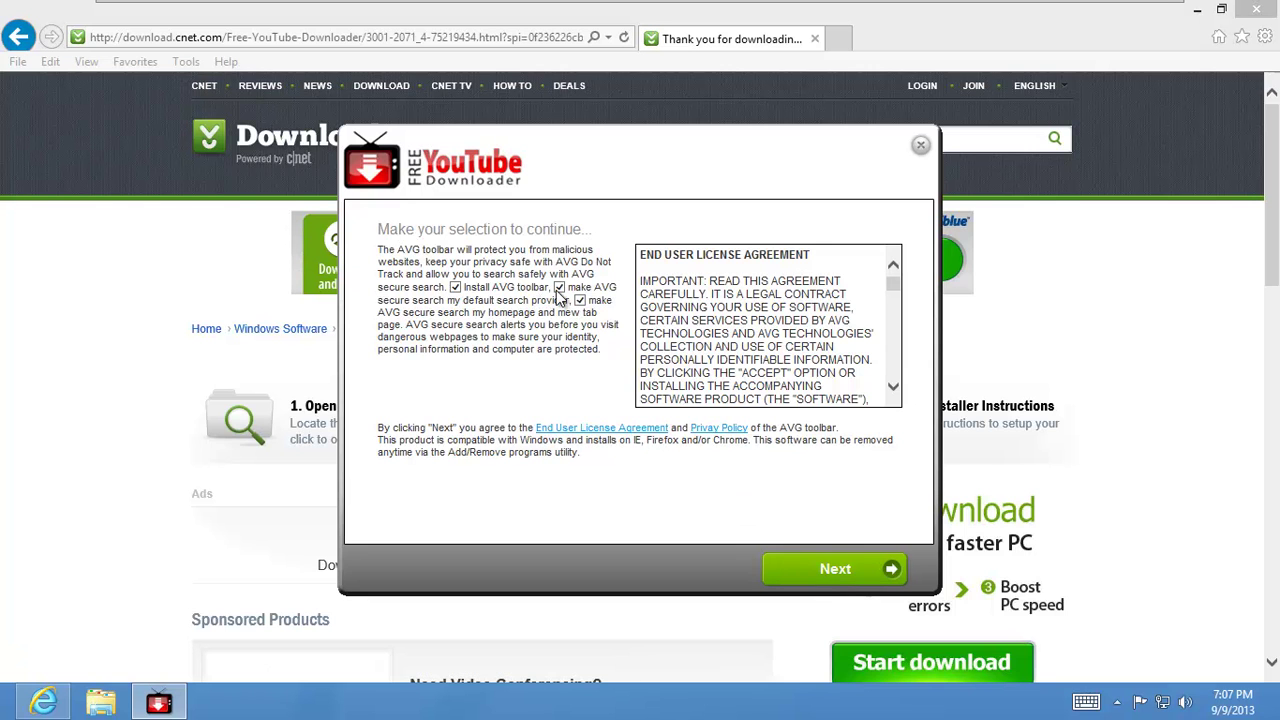
left_click(838, 570)
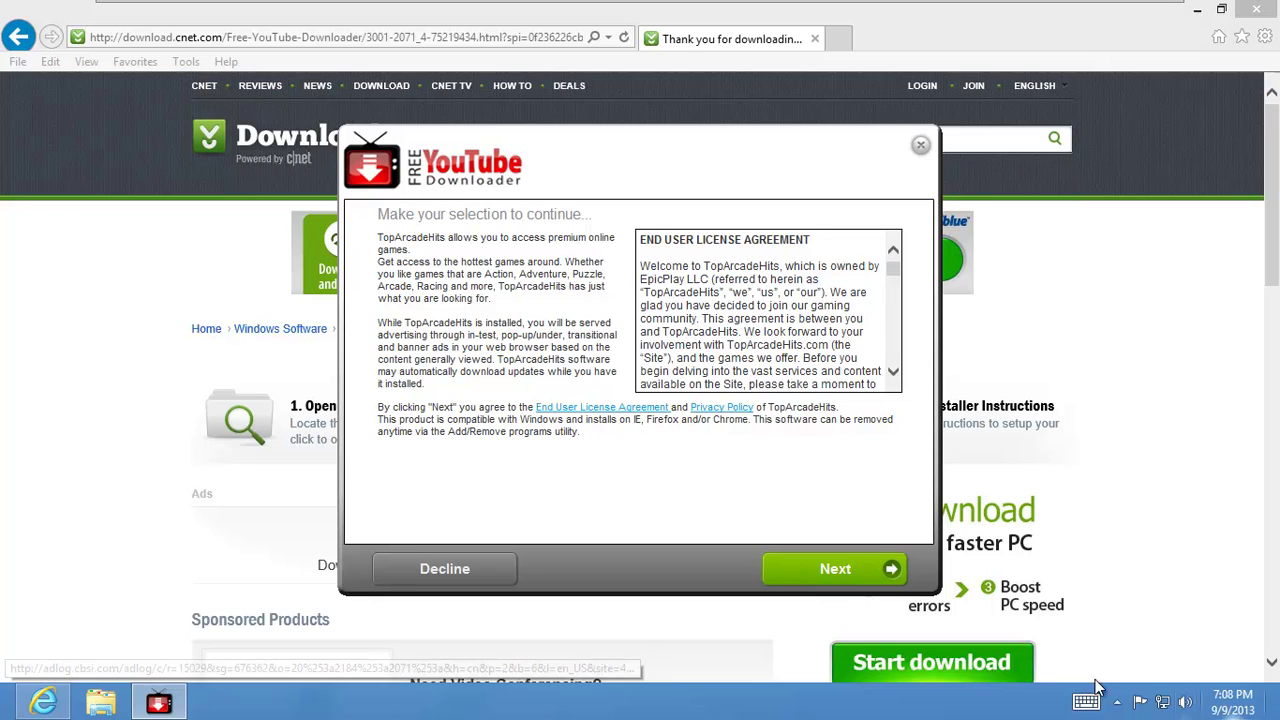
left_click(825, 578)
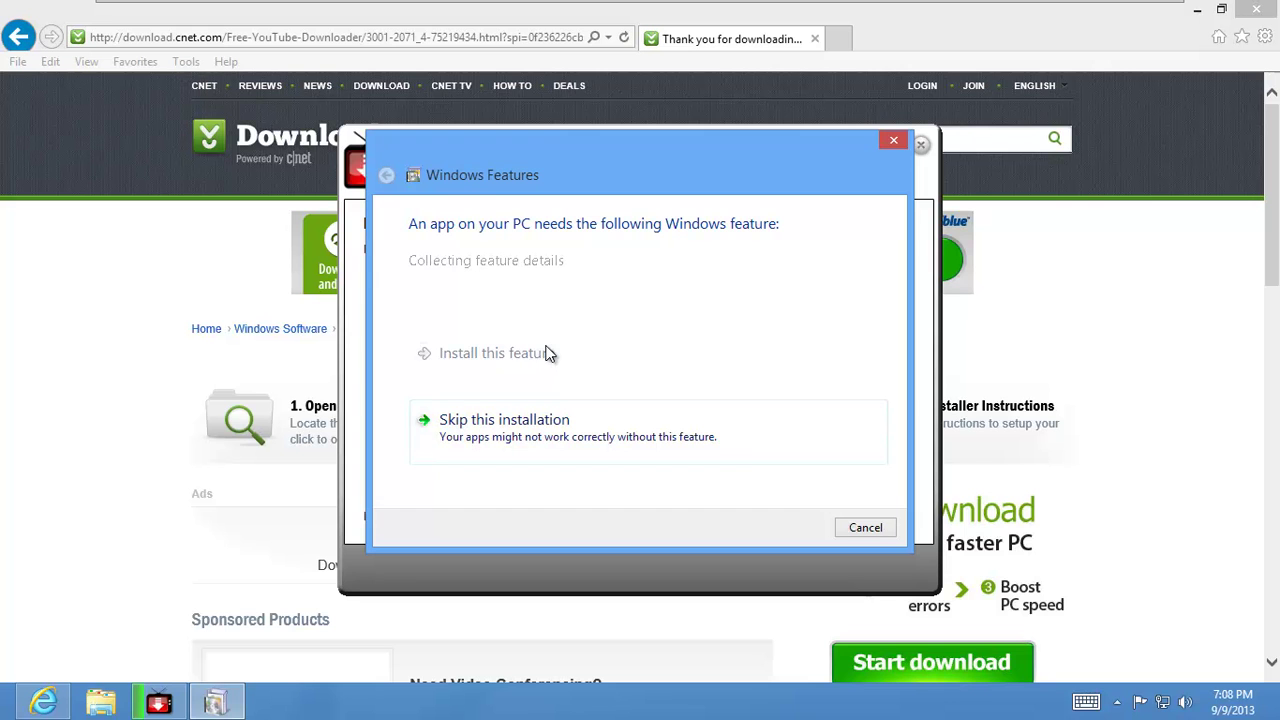
- Skip installing the requested Windows feature and bring the Free YouTube Downloader installer's status window back into view
left_click(746, 456)
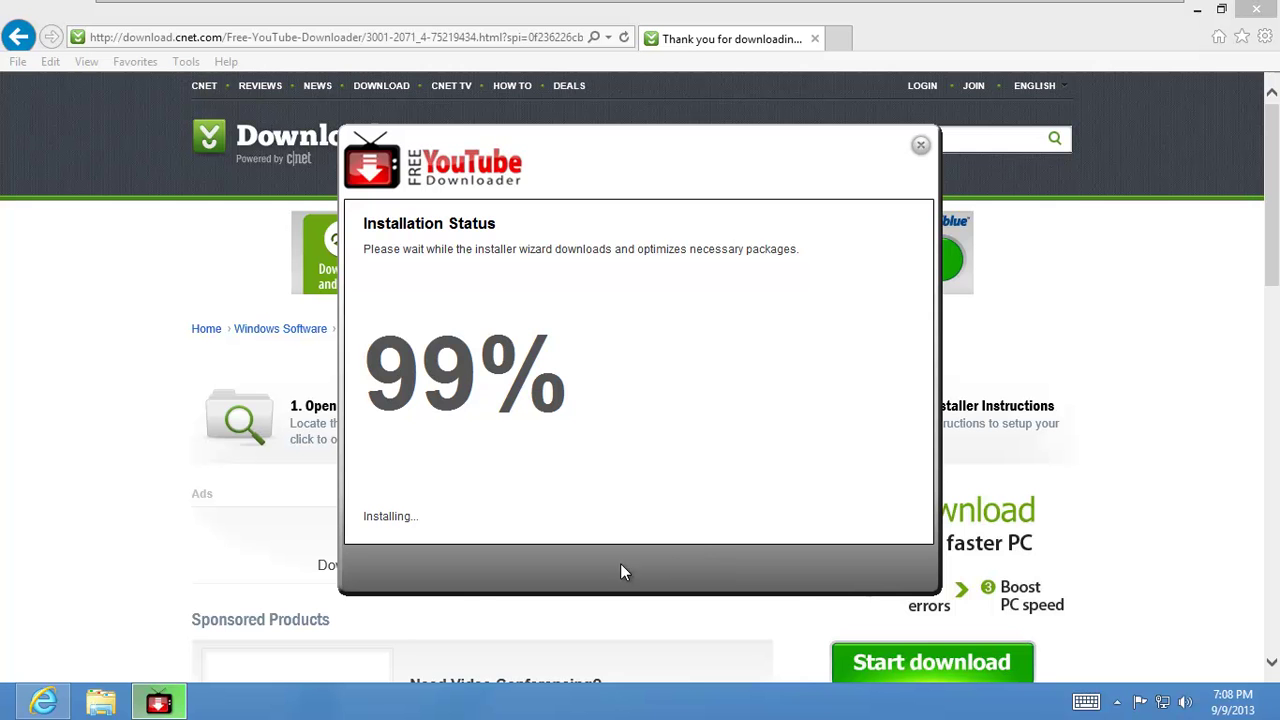
left_click(172, 700)
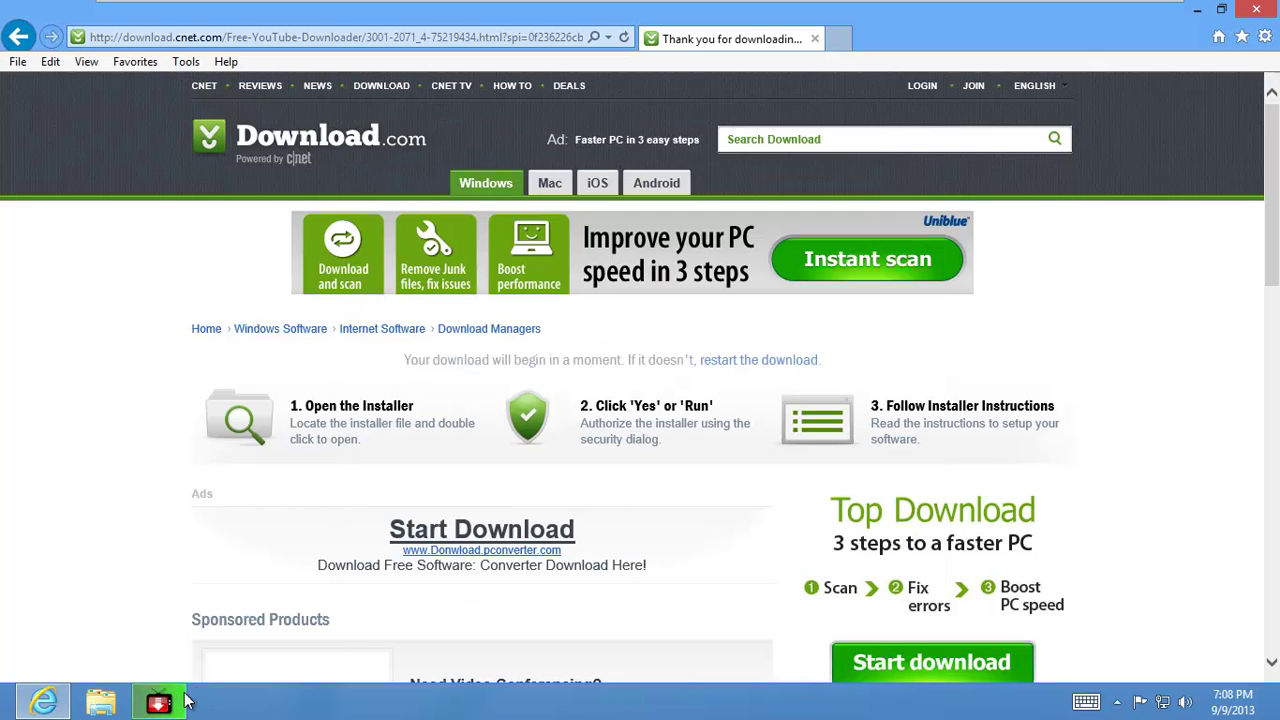
left_click(183, 702)
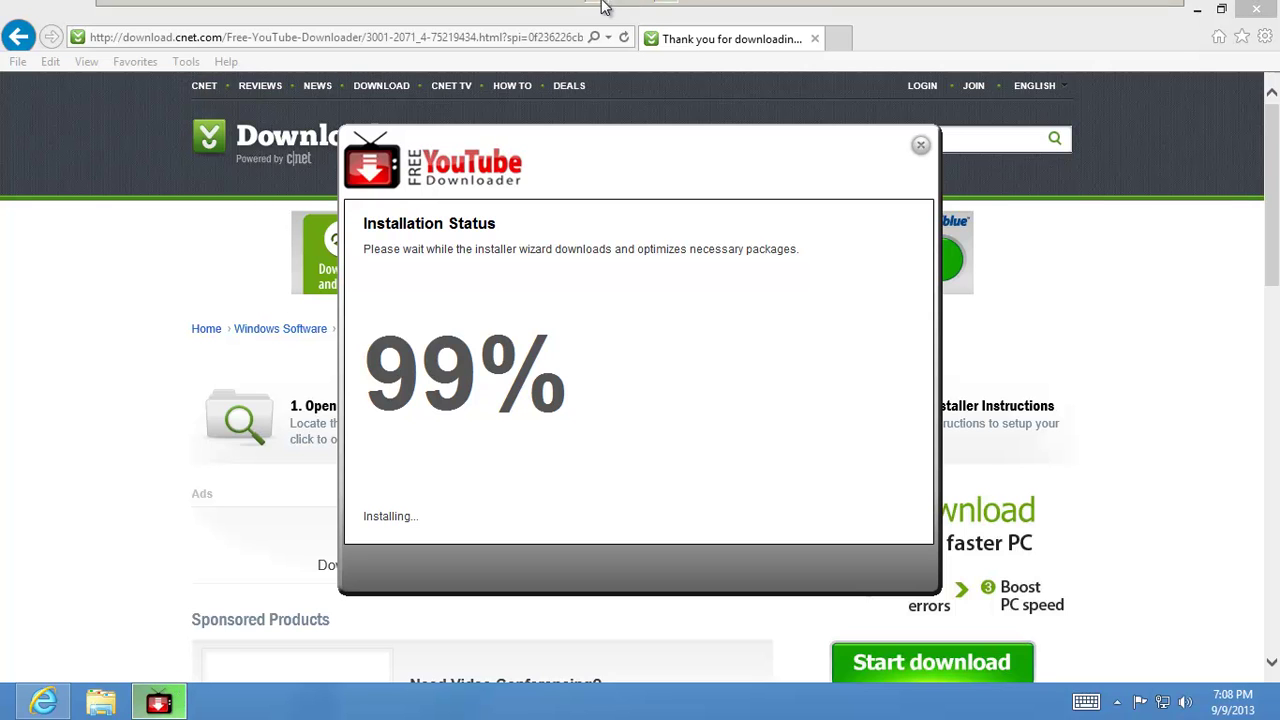
- Return the virtual machine to full screen and view the About CNET Installer note on the Free PDF to Word Converter page
left_click(1141, 11)
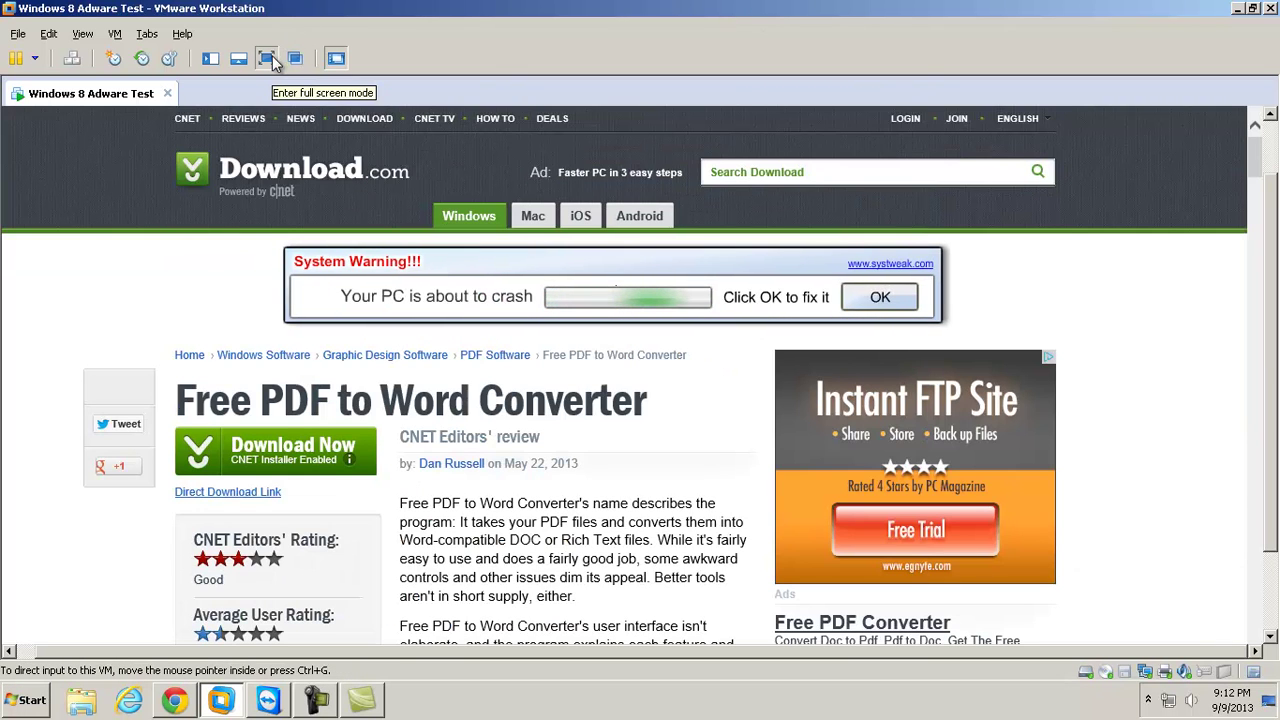
left_click(268, 58)
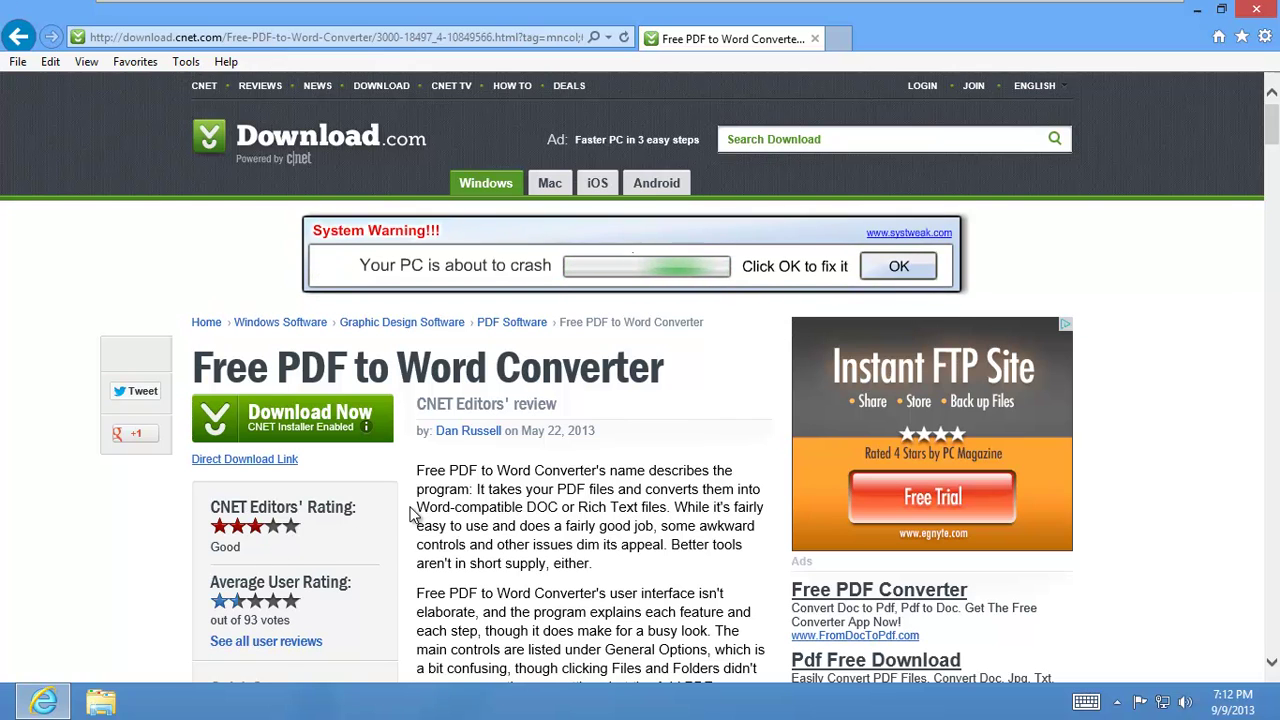
mouse_move(366, 426)
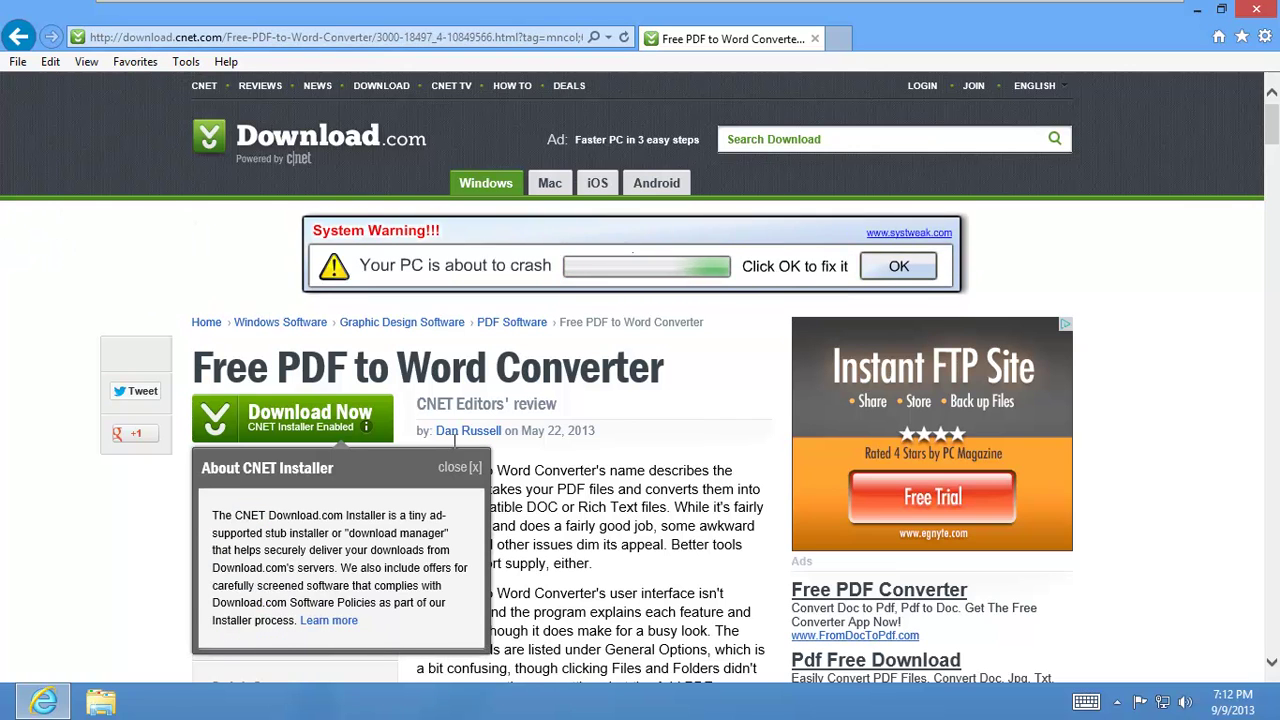
left_click(459, 467)
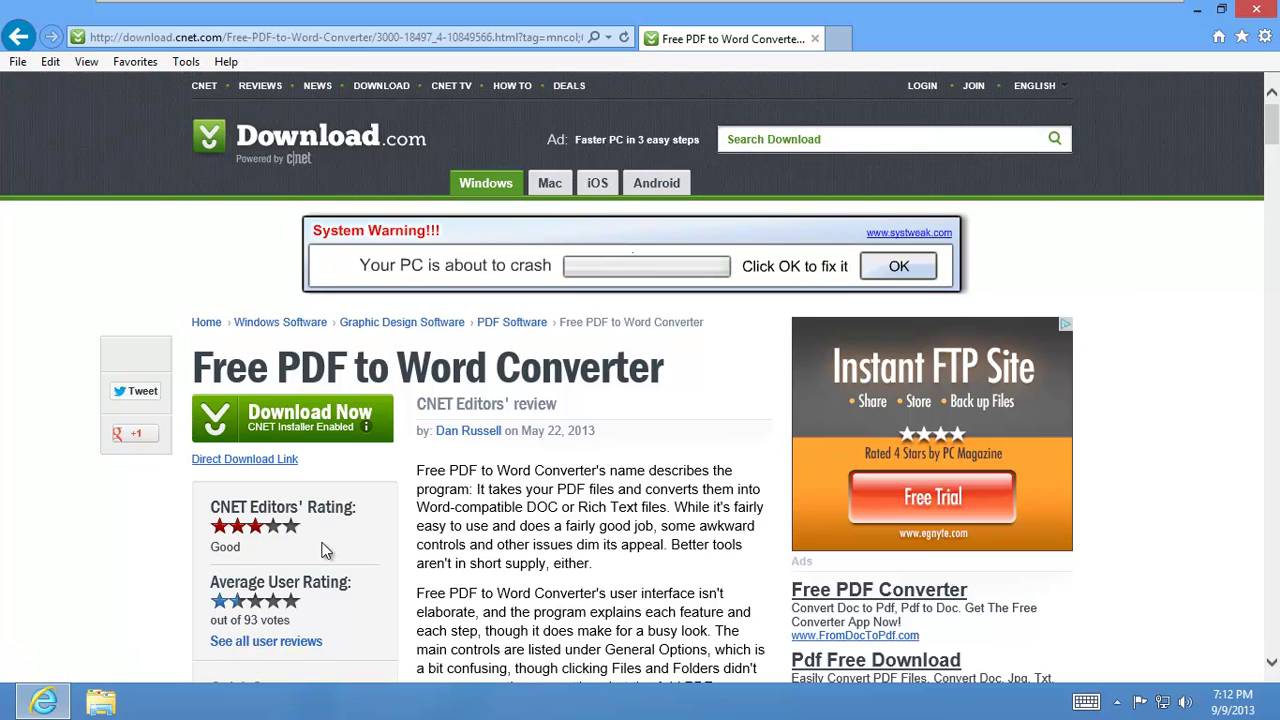
- Examine the star ratings and user reviews of Free PDF to Word Converter
scroll(590, 525, "down", 3)
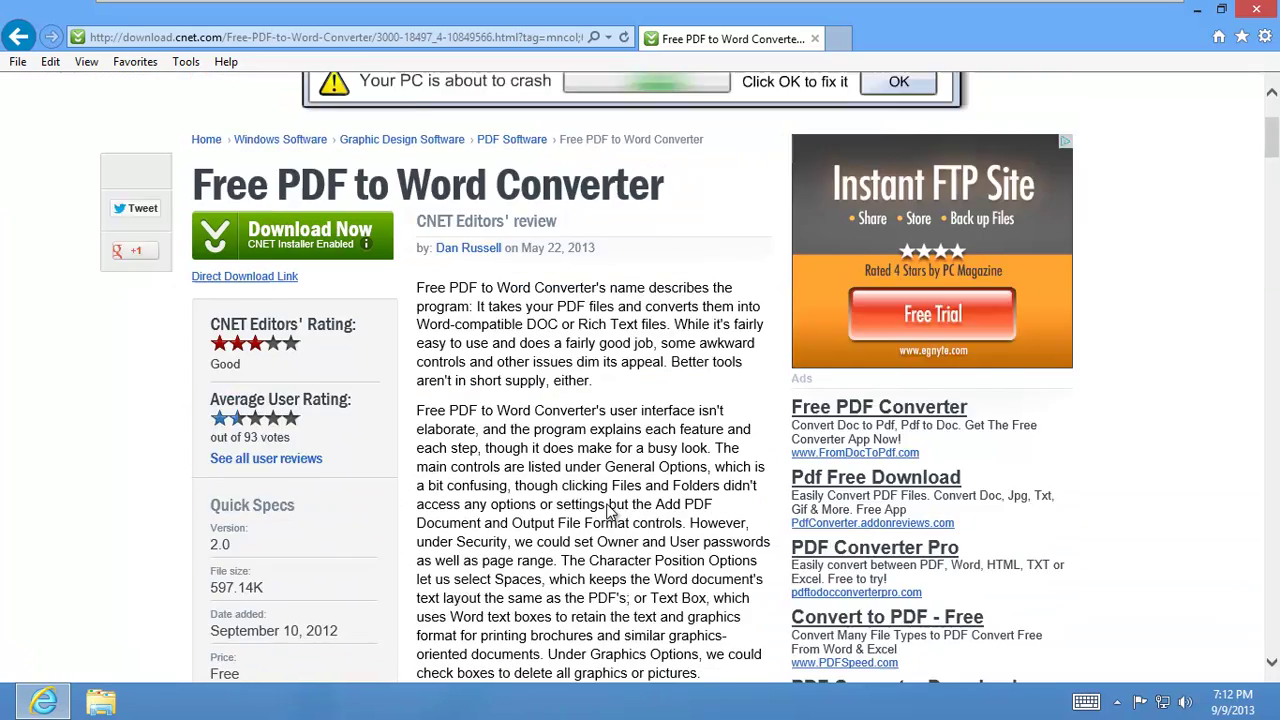
scroll(605, 510, "down", 9)
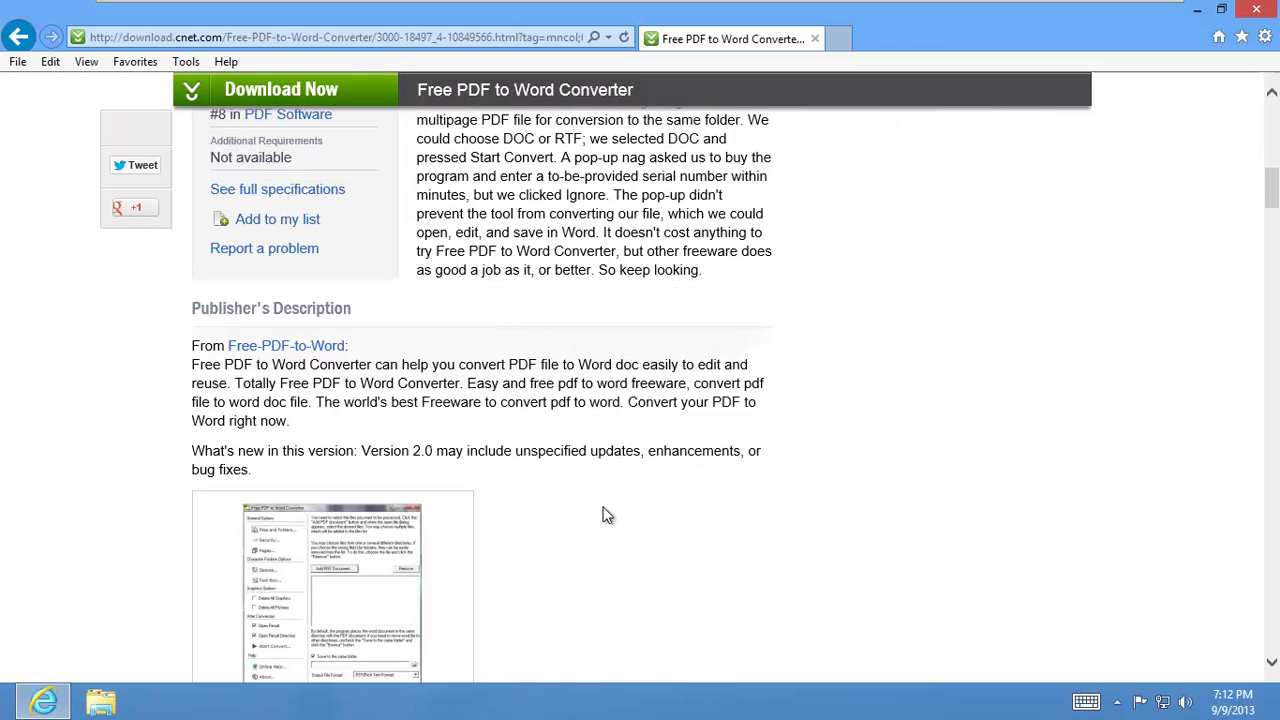
scroll(605, 518, "down", 12)
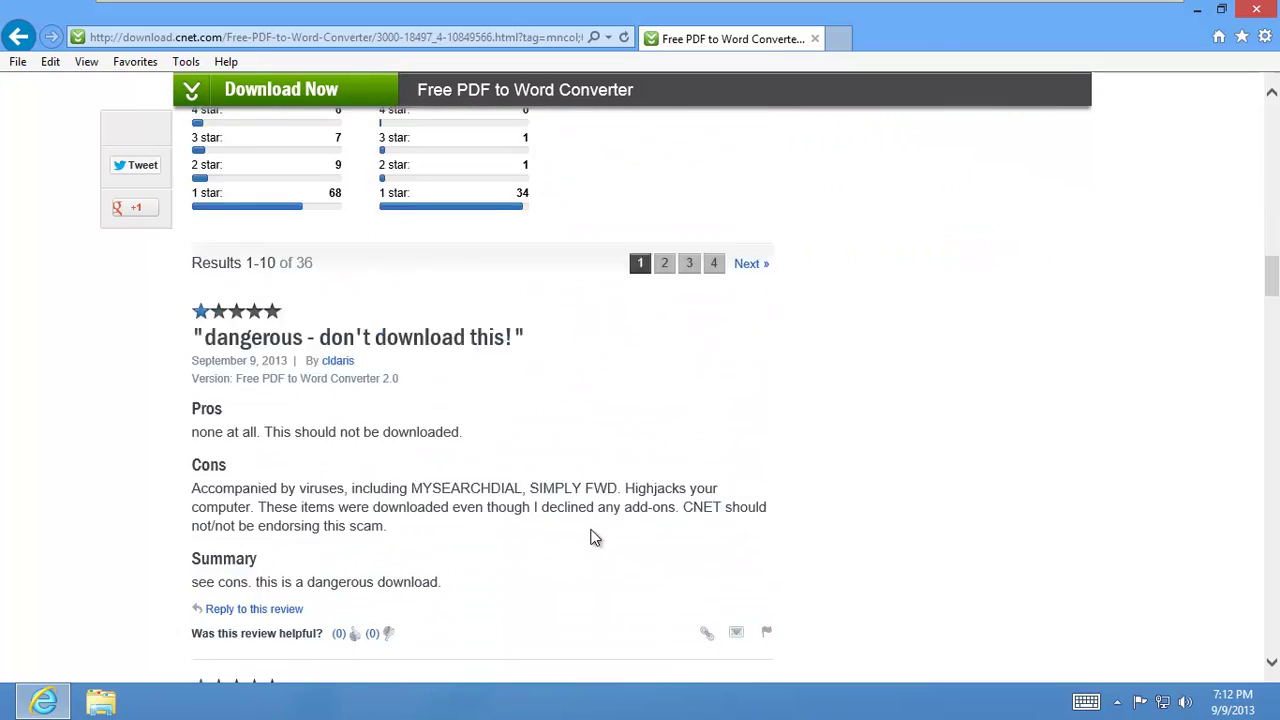
scroll(592, 537, "up", 1)
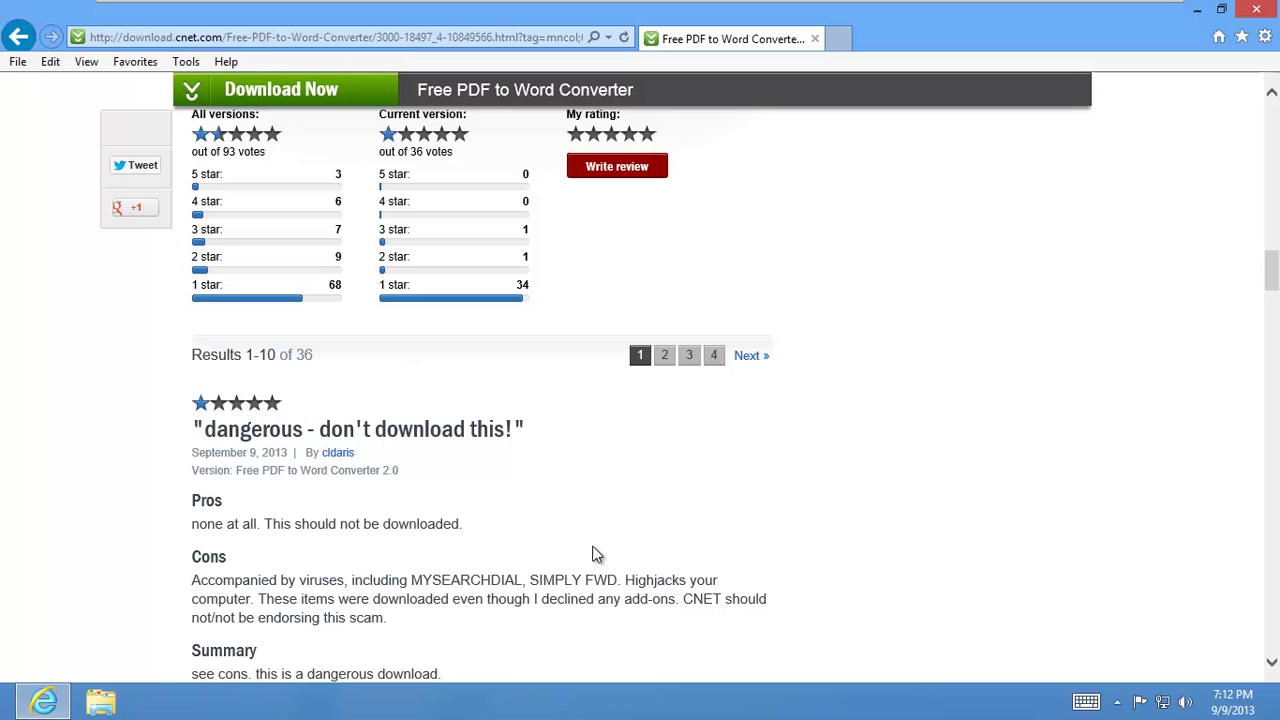
scroll(595, 555, "down", 4)
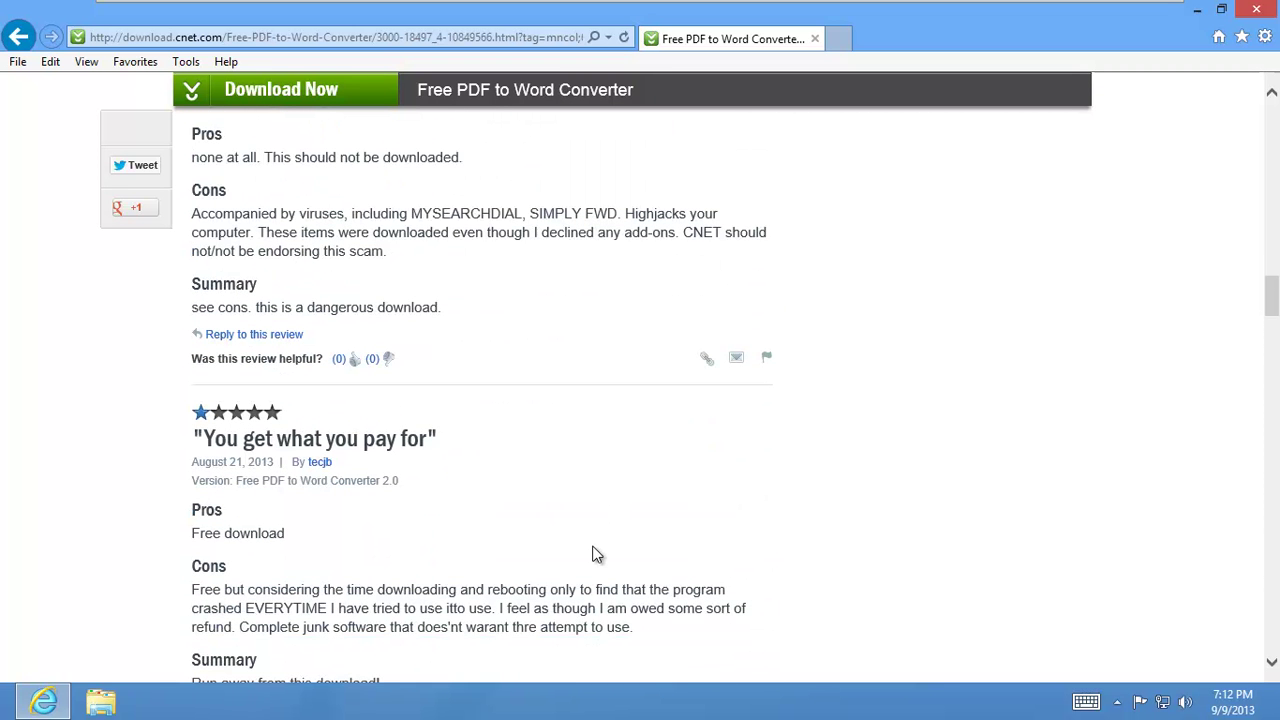
scroll(595, 555, "down", 5)
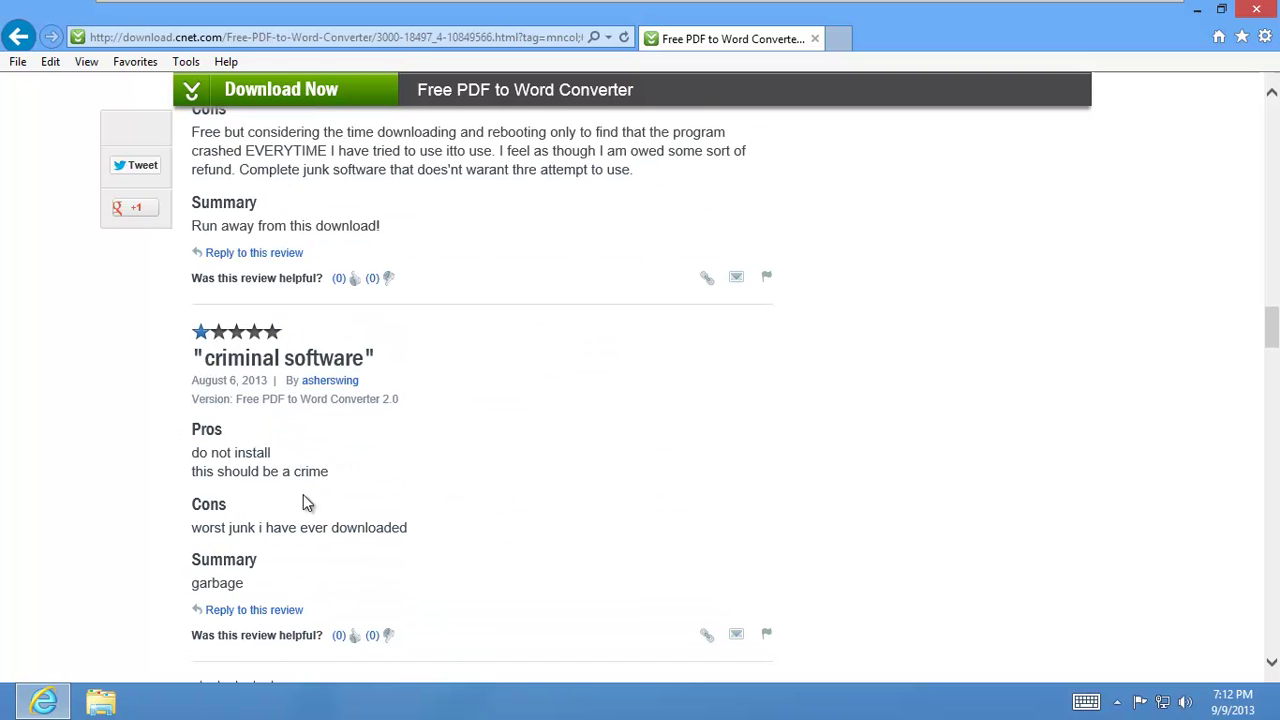
scroll(305, 500, "down", 3)
scroll(305, 497, "down", 2)
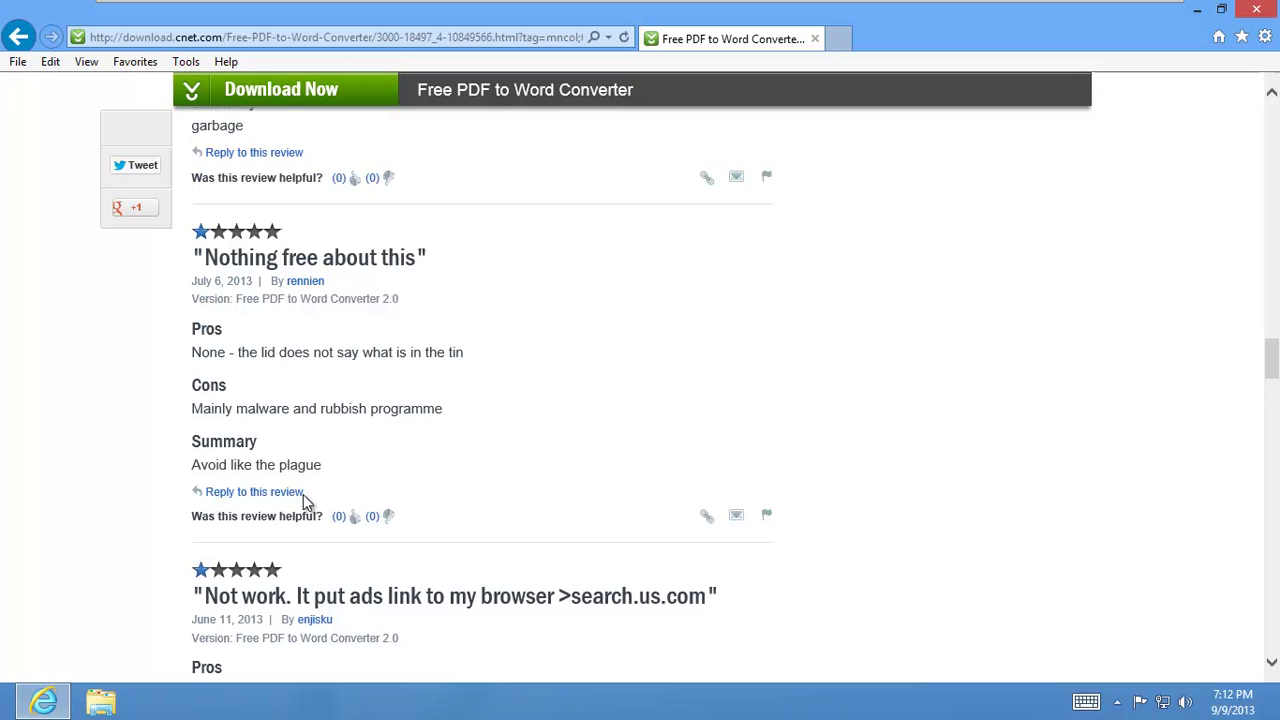
scroll(304, 494, "down", 2)
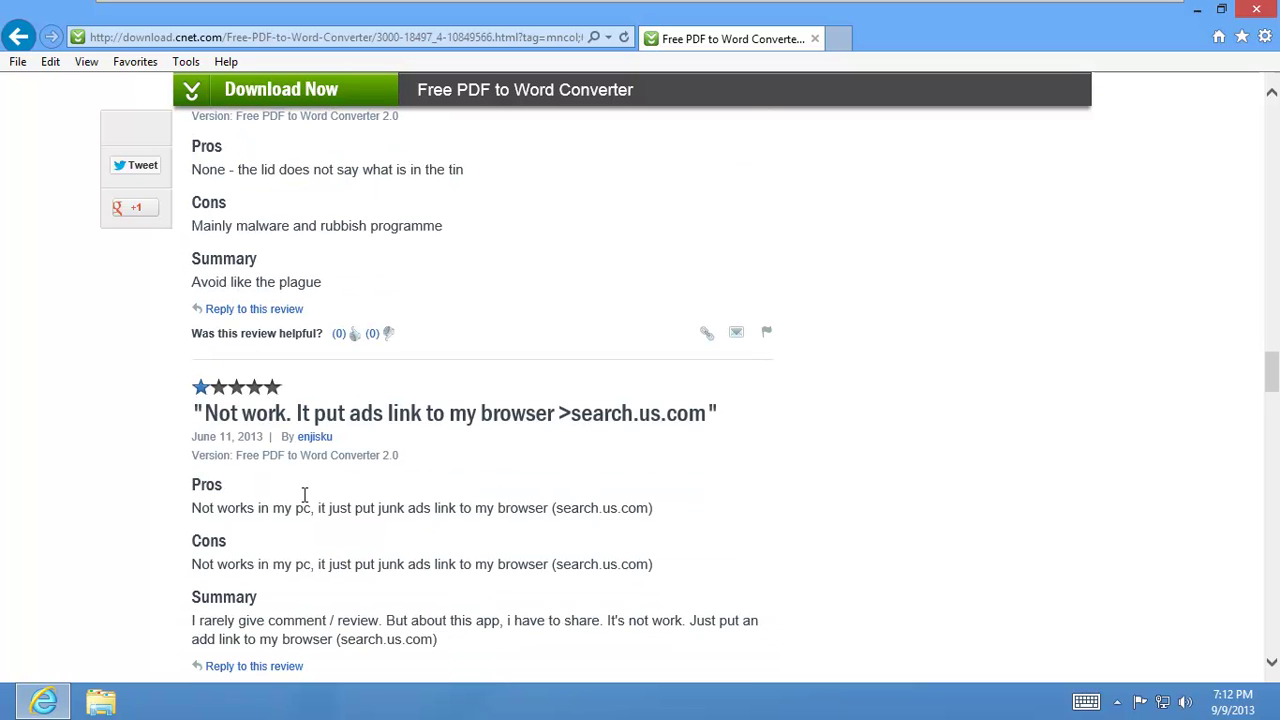
scroll(305, 494, "down", 1)
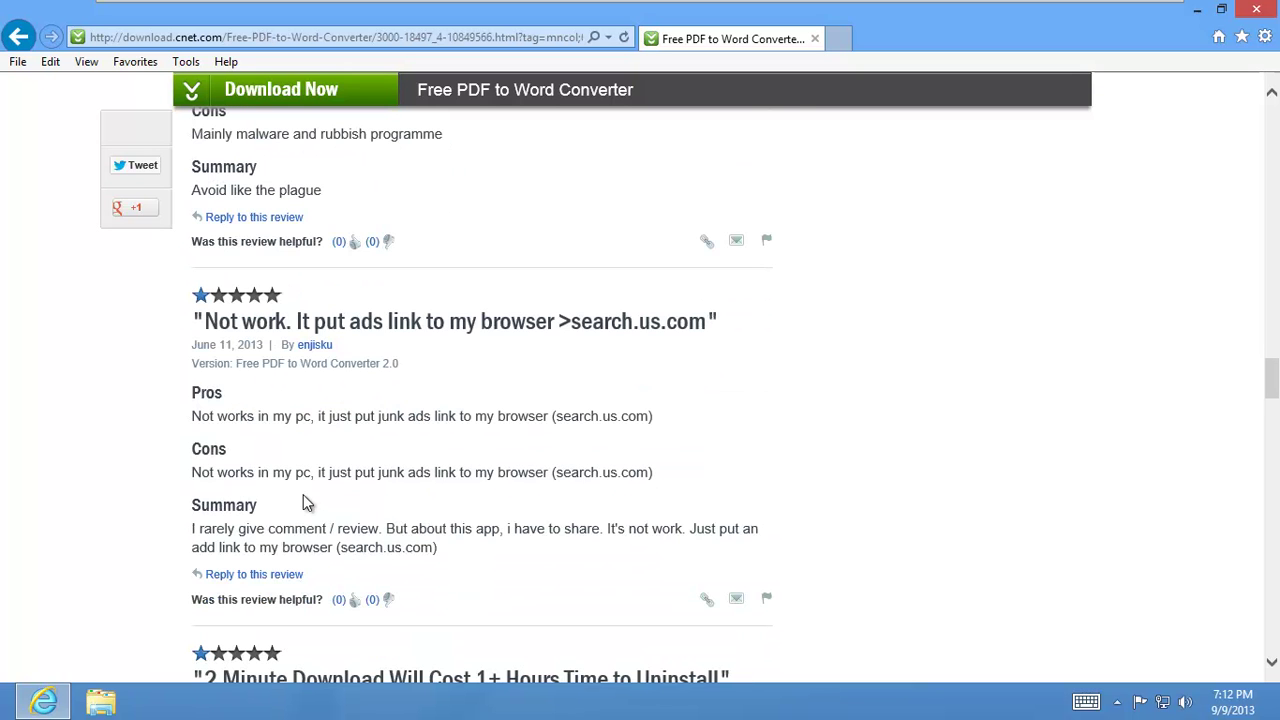
scroll(257, 478, "down", 1)
scroll(257, 478, "down", 2)
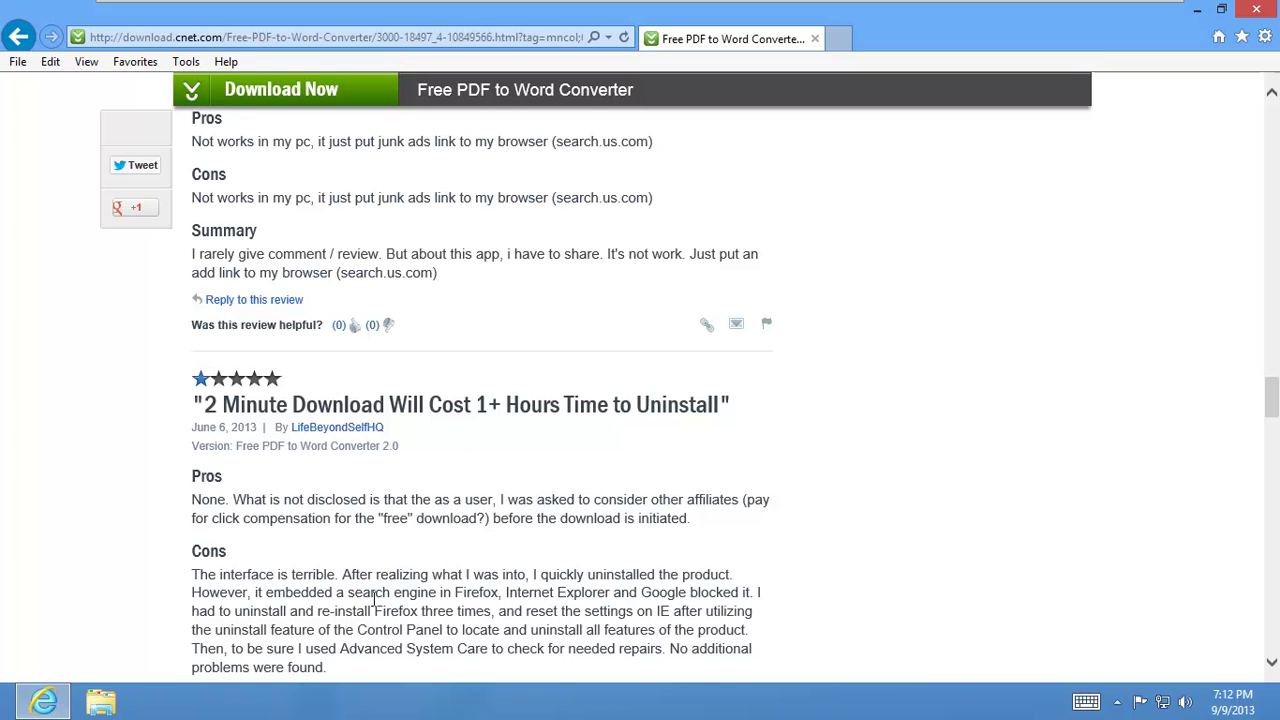
scroll(375, 597, "down", 1)
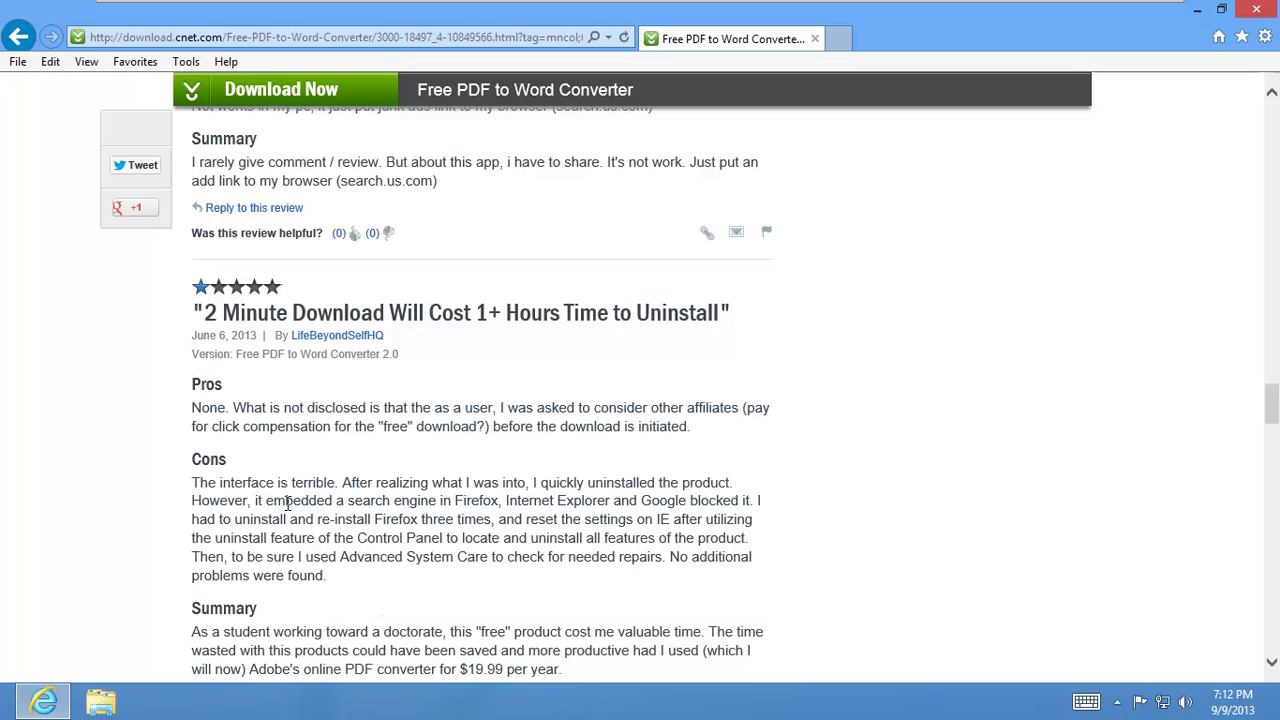
scroll(287, 503, "down", 4)
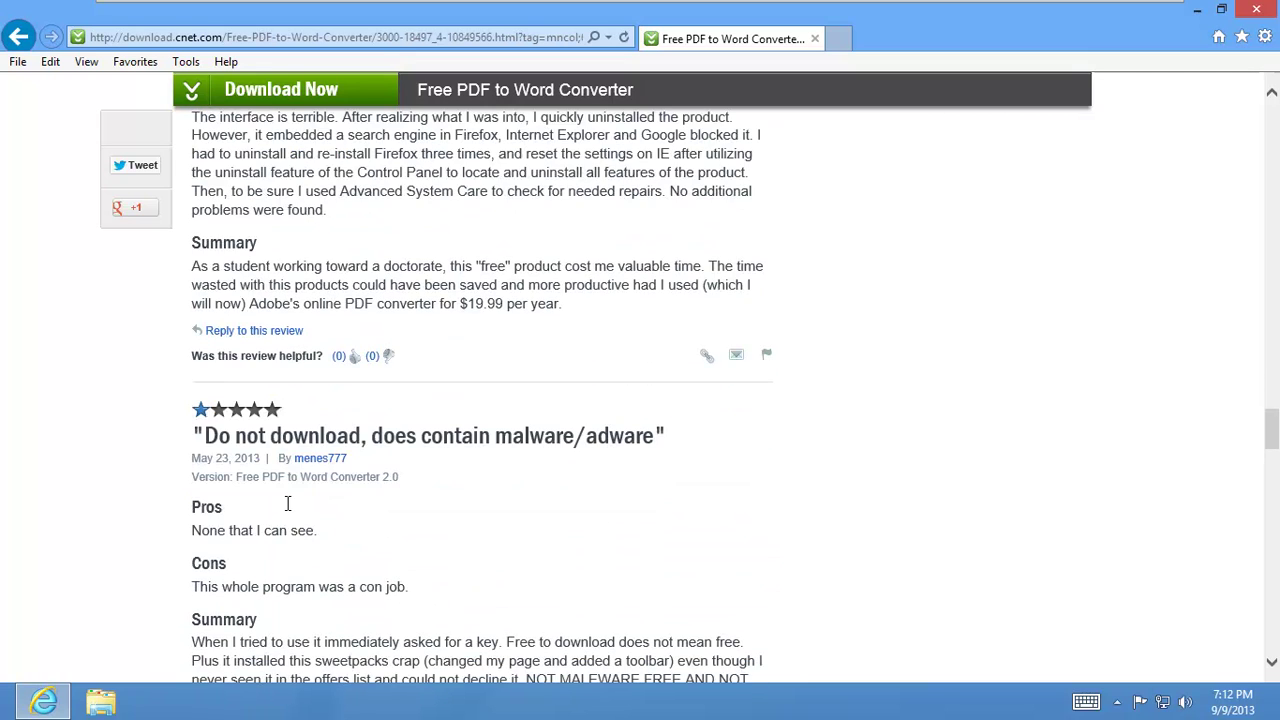
scroll(290, 500, "up", 15)
scroll(313, 481, "up", 20)
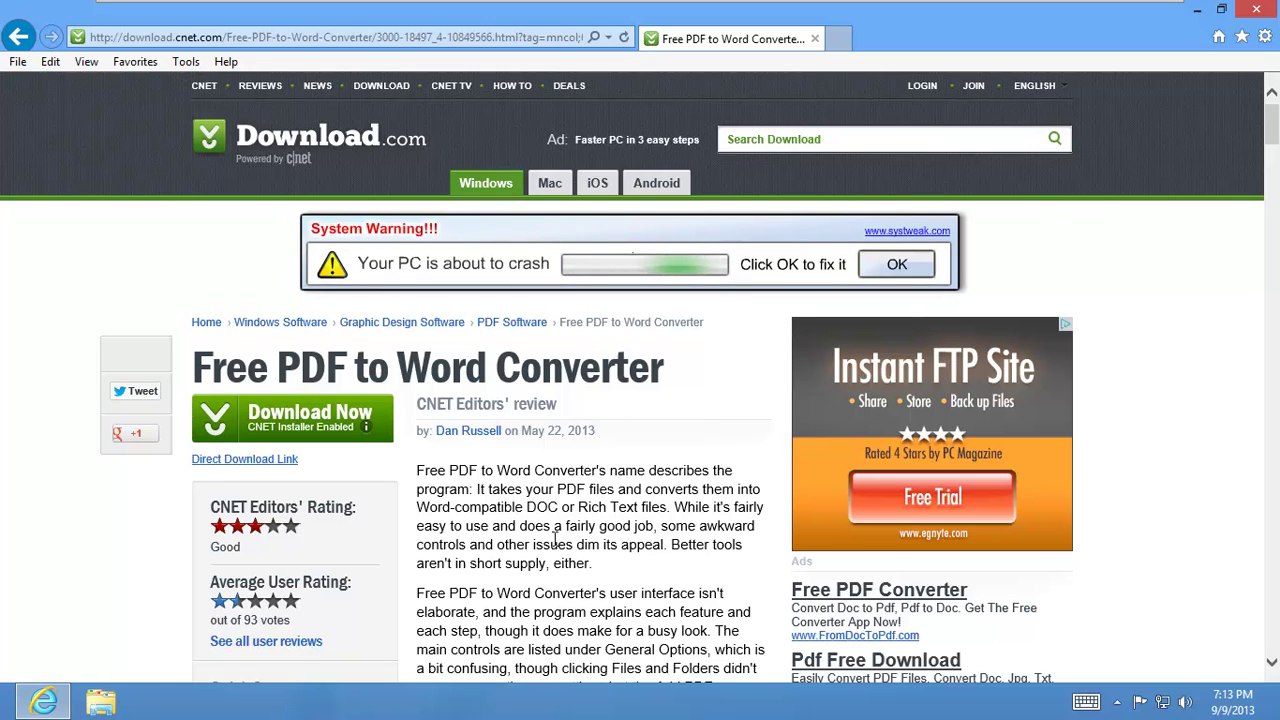
- Download Free PDF to Word Converter through the CNET Installer, run the file, and allow it to start
mouse_move(290, 447)
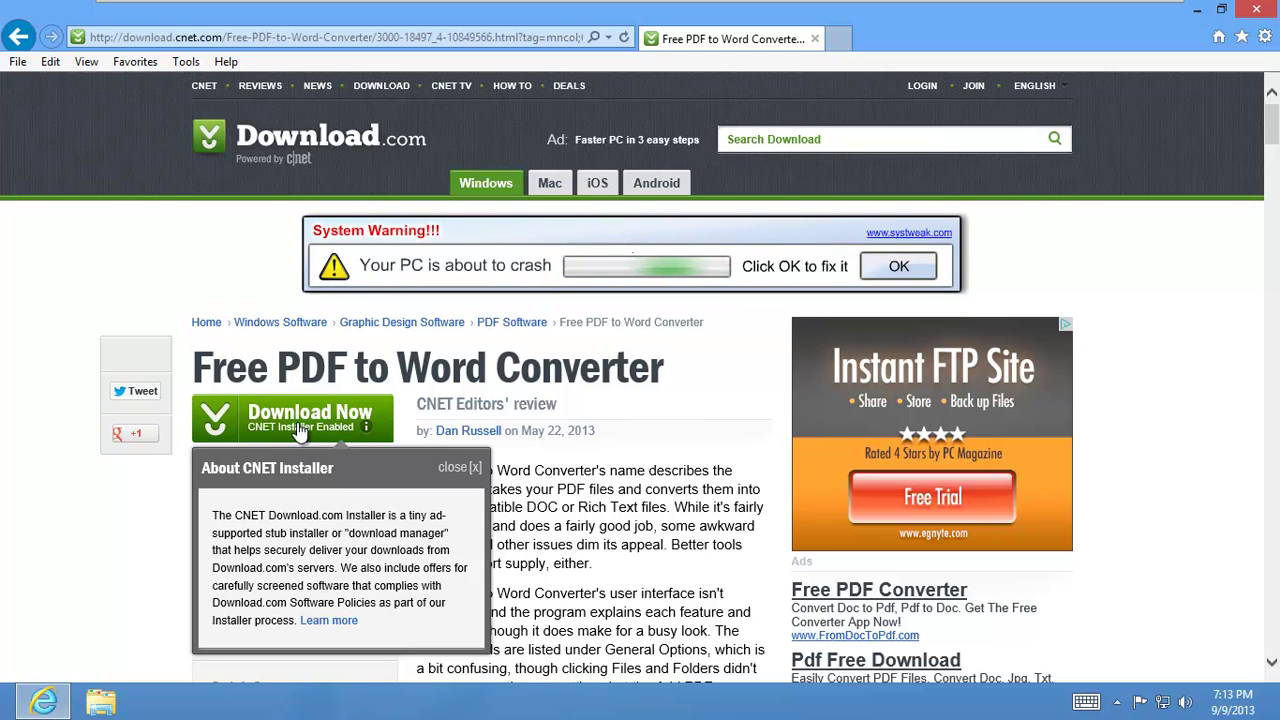
left_click(338, 430)
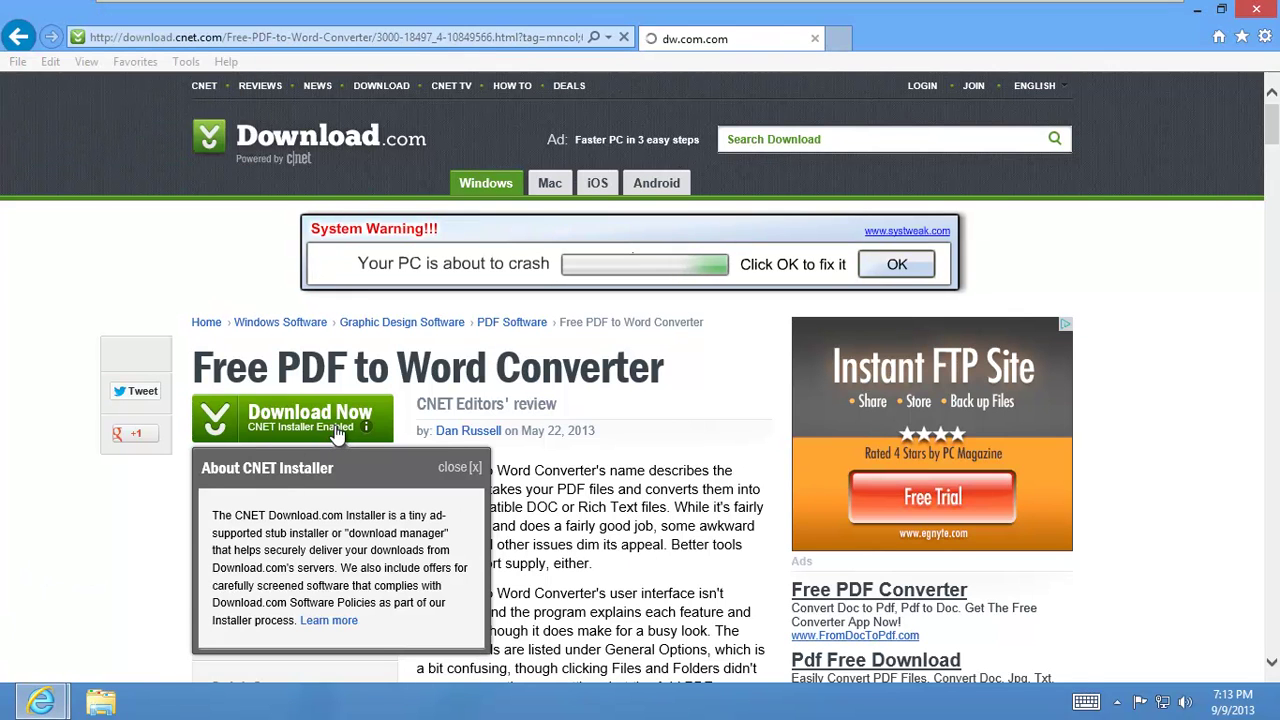
left_click(890, 661)
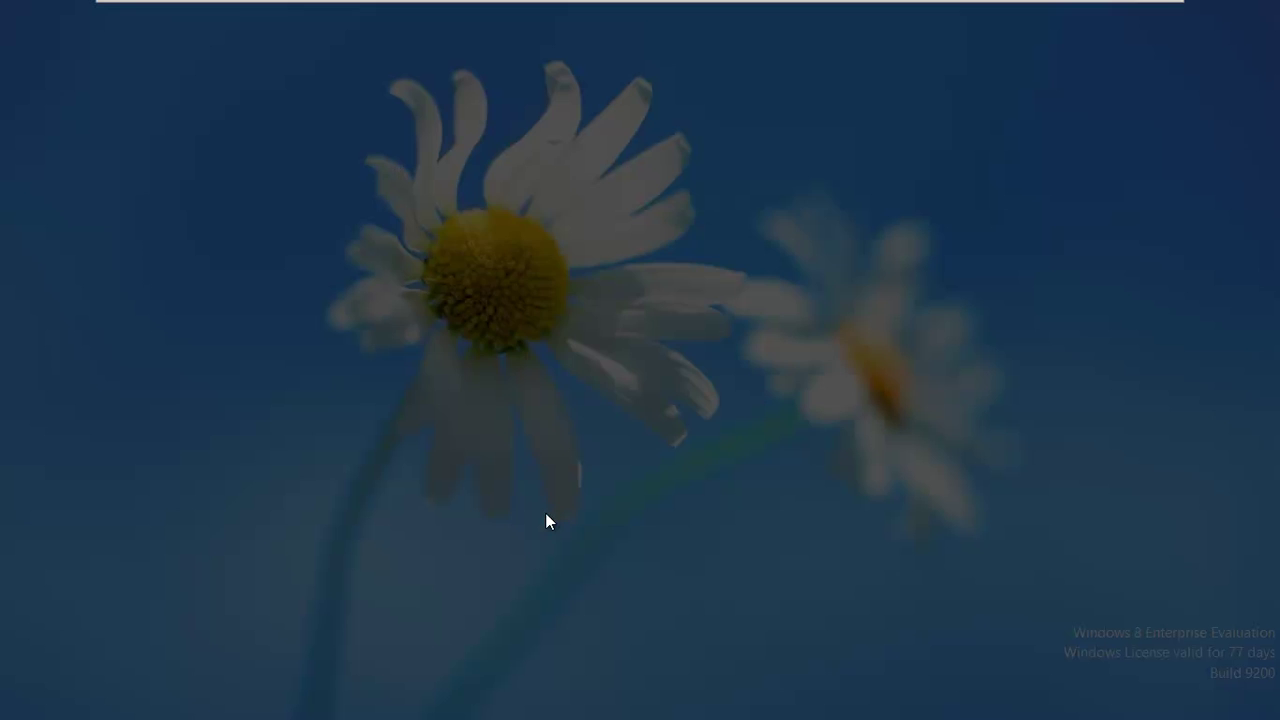
left_click(705, 364)
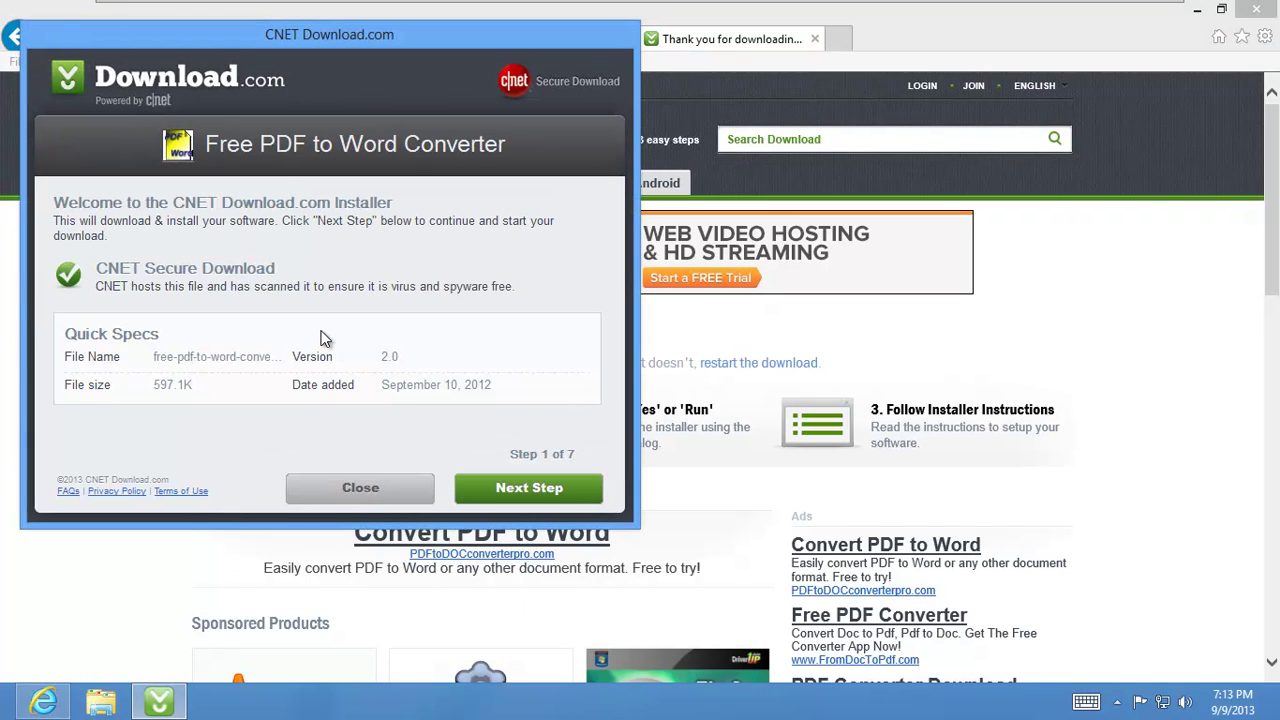
- Proceed through the CNET Installer, accepting the MySearchDial quick install, Lucky Leap and Wajam offers, and start installing Free PDF to Word Converter
left_click(524, 491)
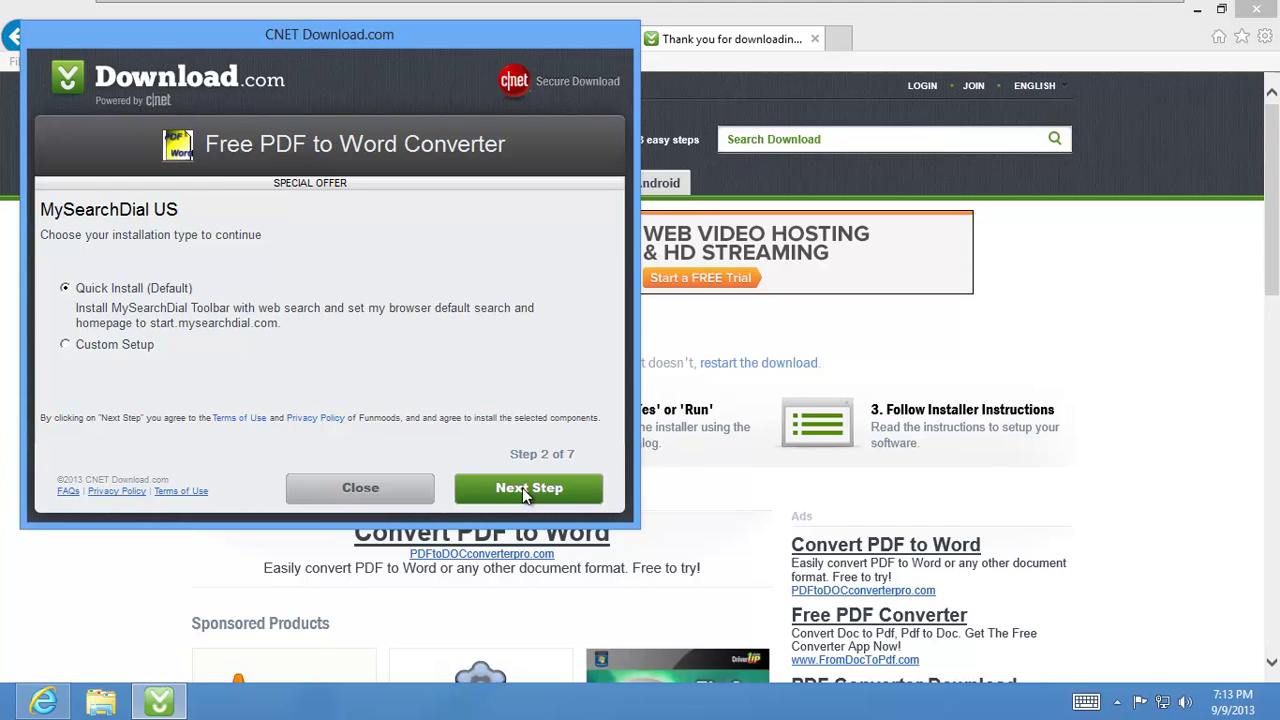
left_click(522, 487)
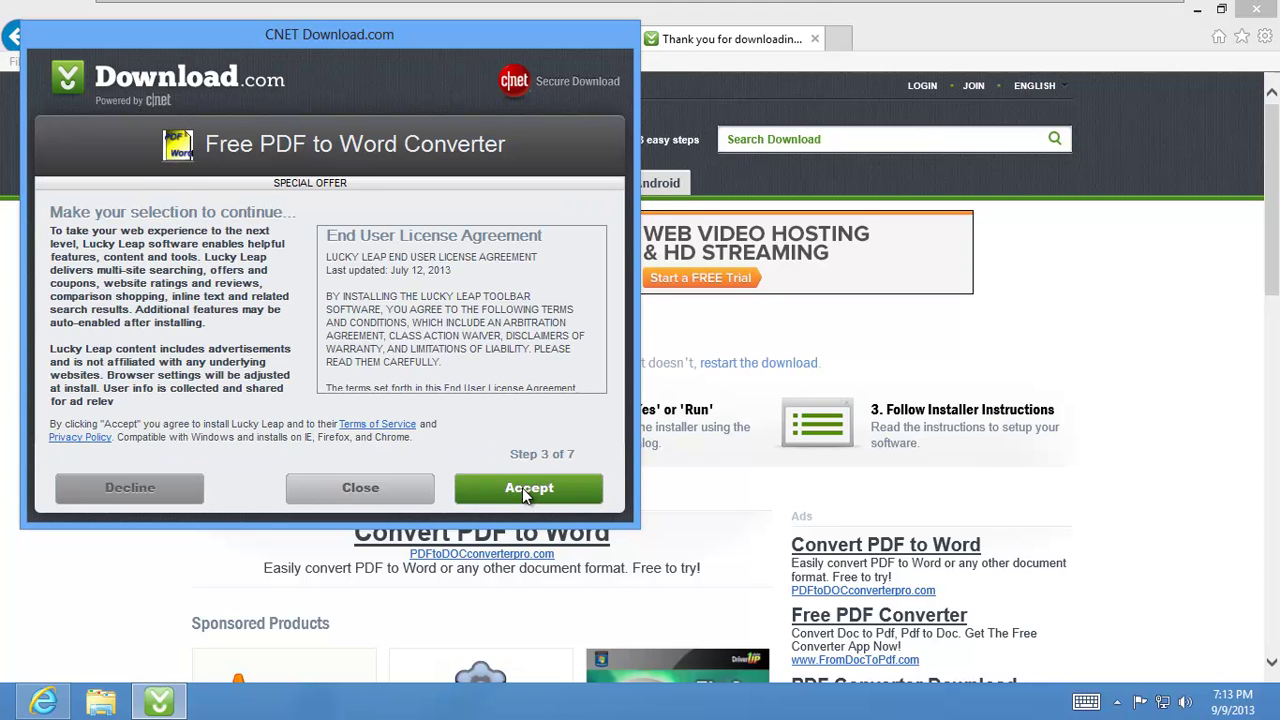
left_click(522, 487)
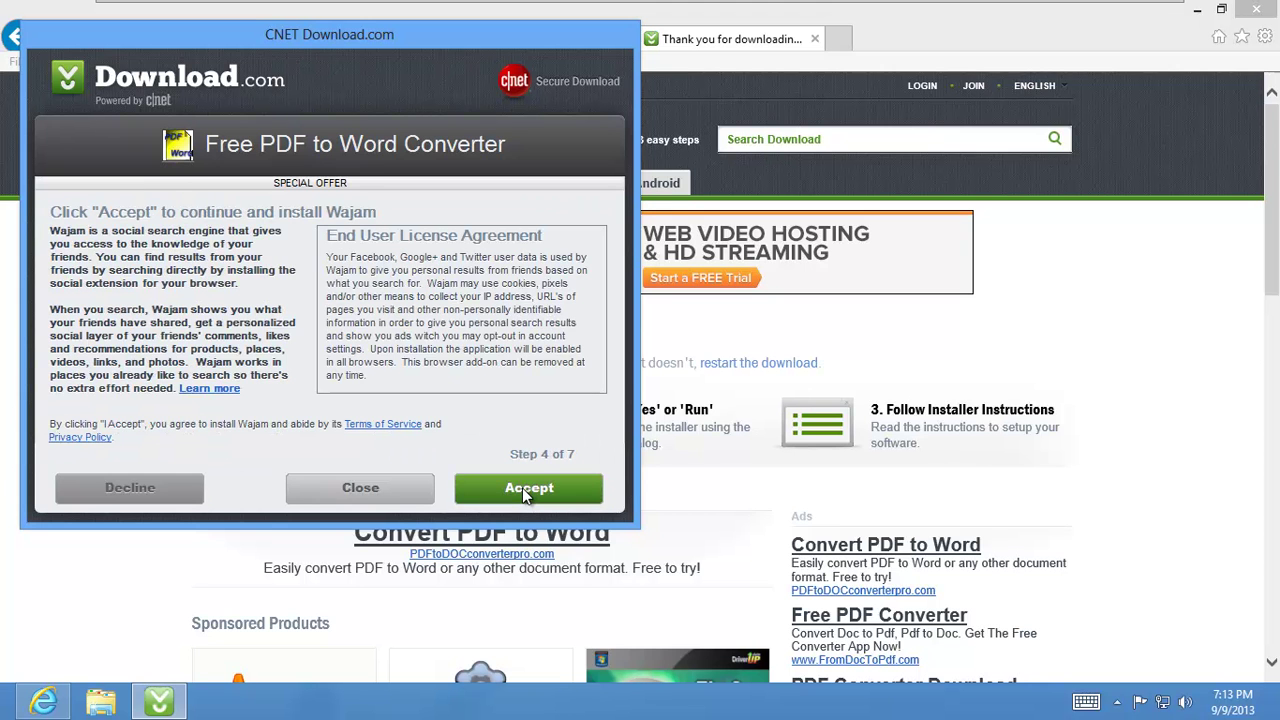
left_click(522, 487)
left_click(522, 487)
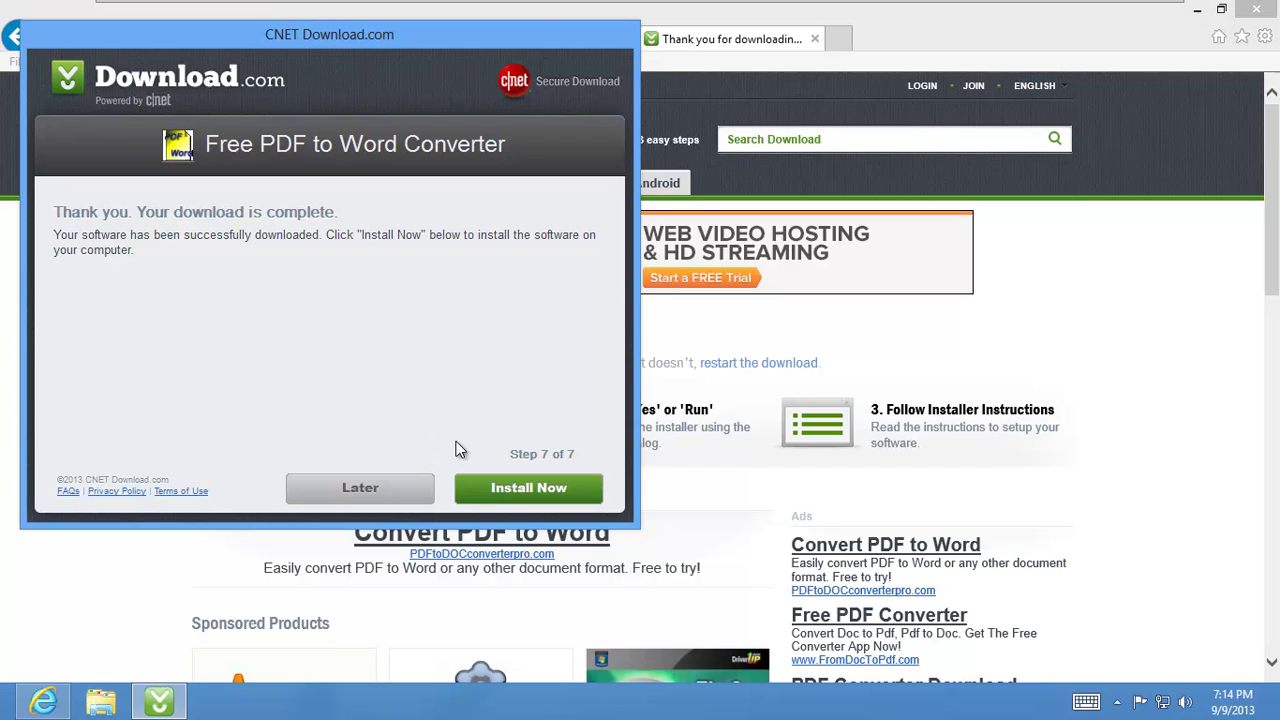
left_click(519, 486)
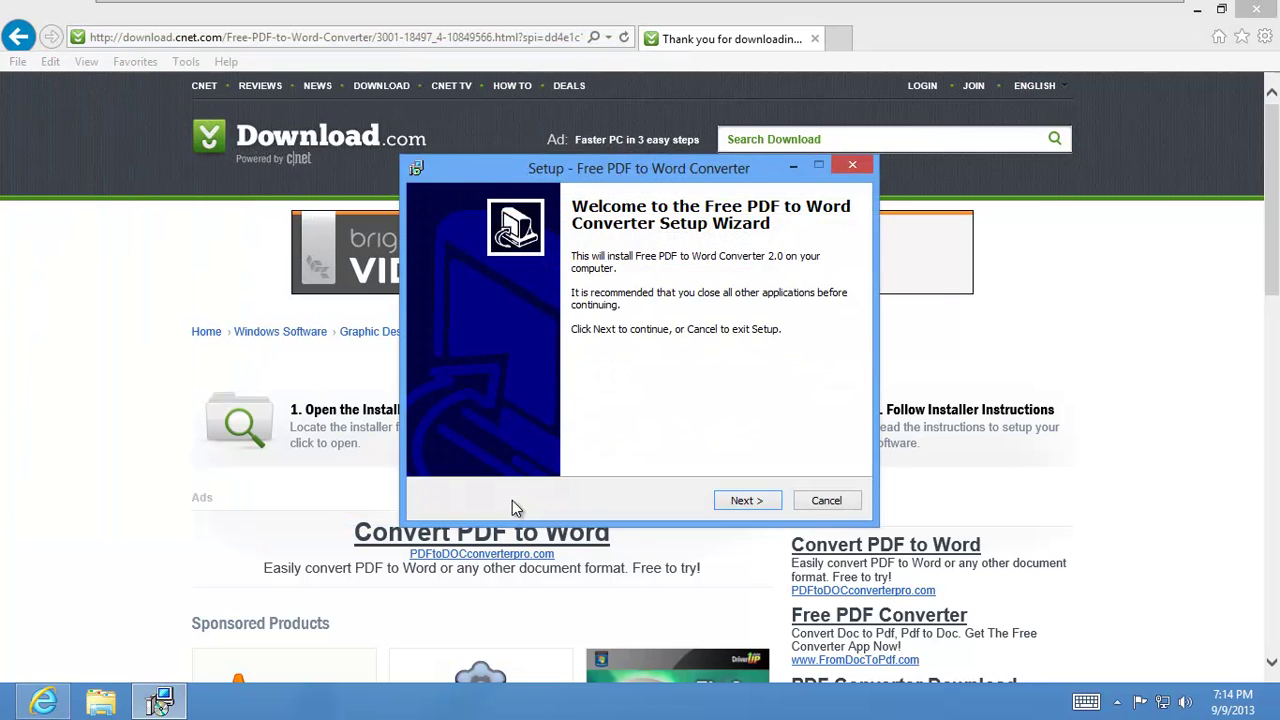
- Install Free PDF to Word Converter with the default setup options, skip the .NET Framework 3.5 installation, and finish the wizard
left_click(740, 502)
left_click(737, 503)
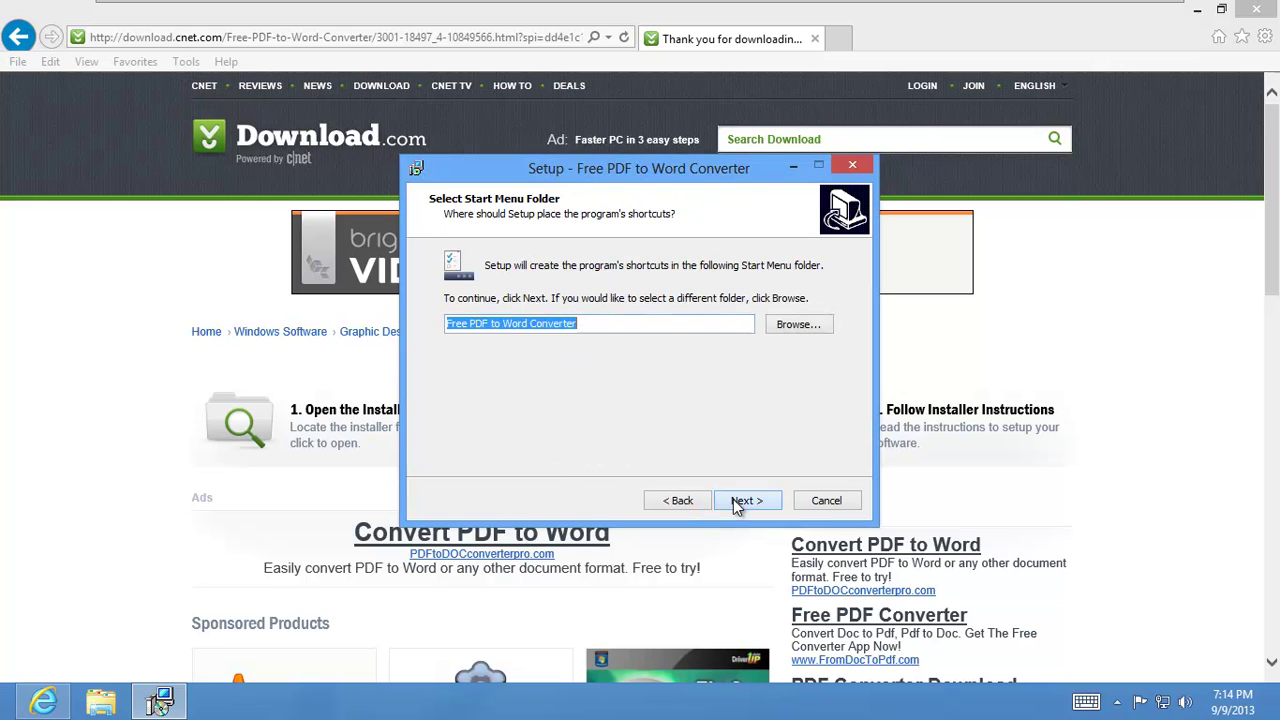
left_click(737, 503)
left_click(733, 500)
left_click(733, 500)
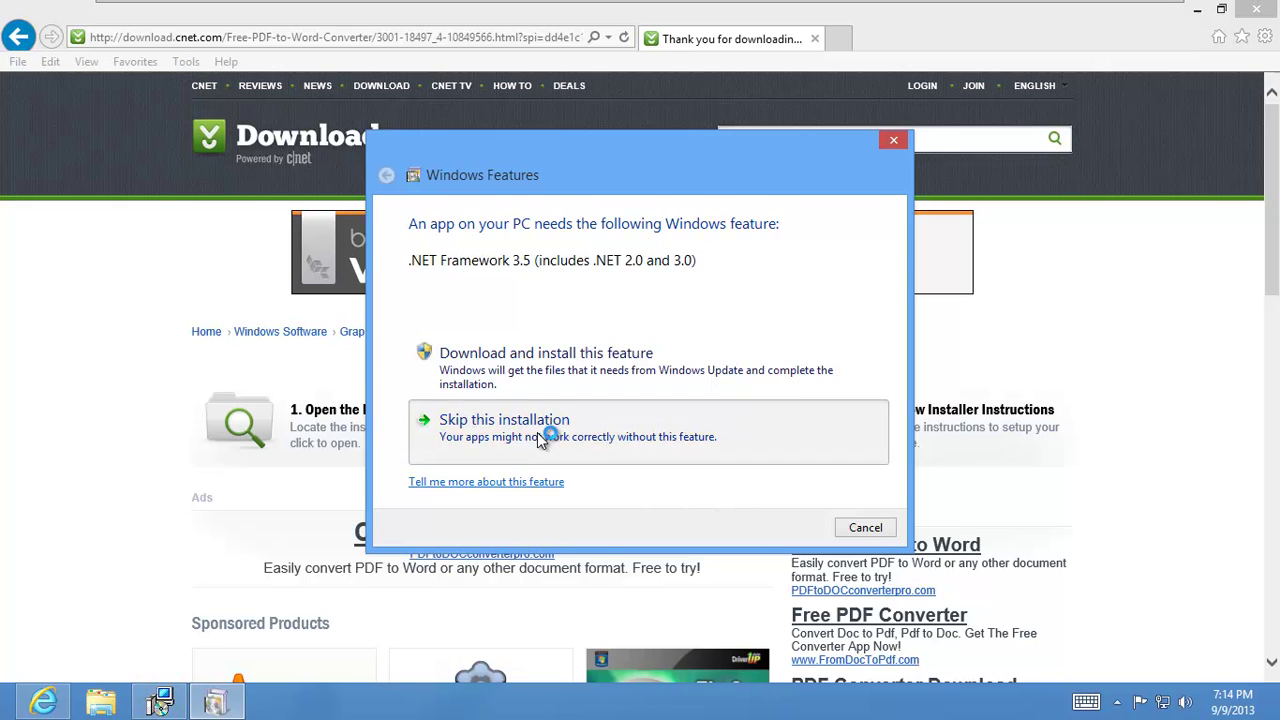
left_click(537, 432)
left_click(733, 508)
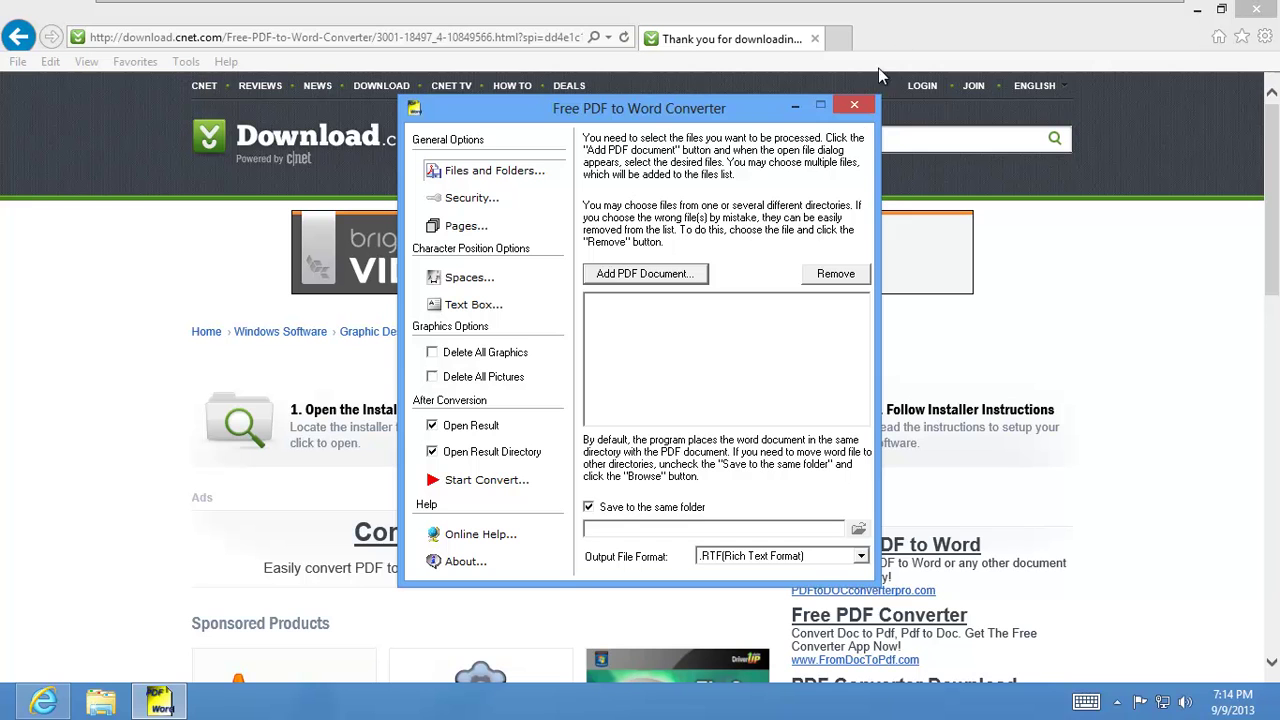
- Exit Free PDF to Word Converter, show the desktop, and select the MySearchDial shortcut
left_click(853, 108)
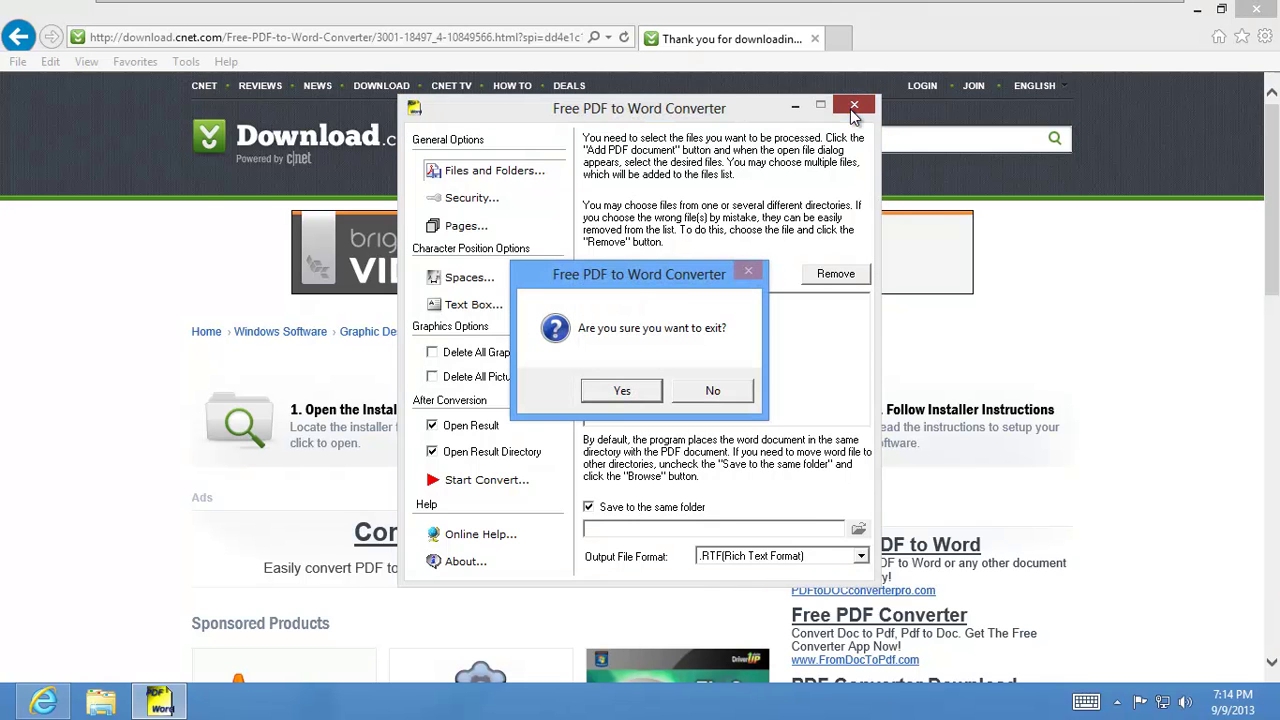
left_click(622, 391)
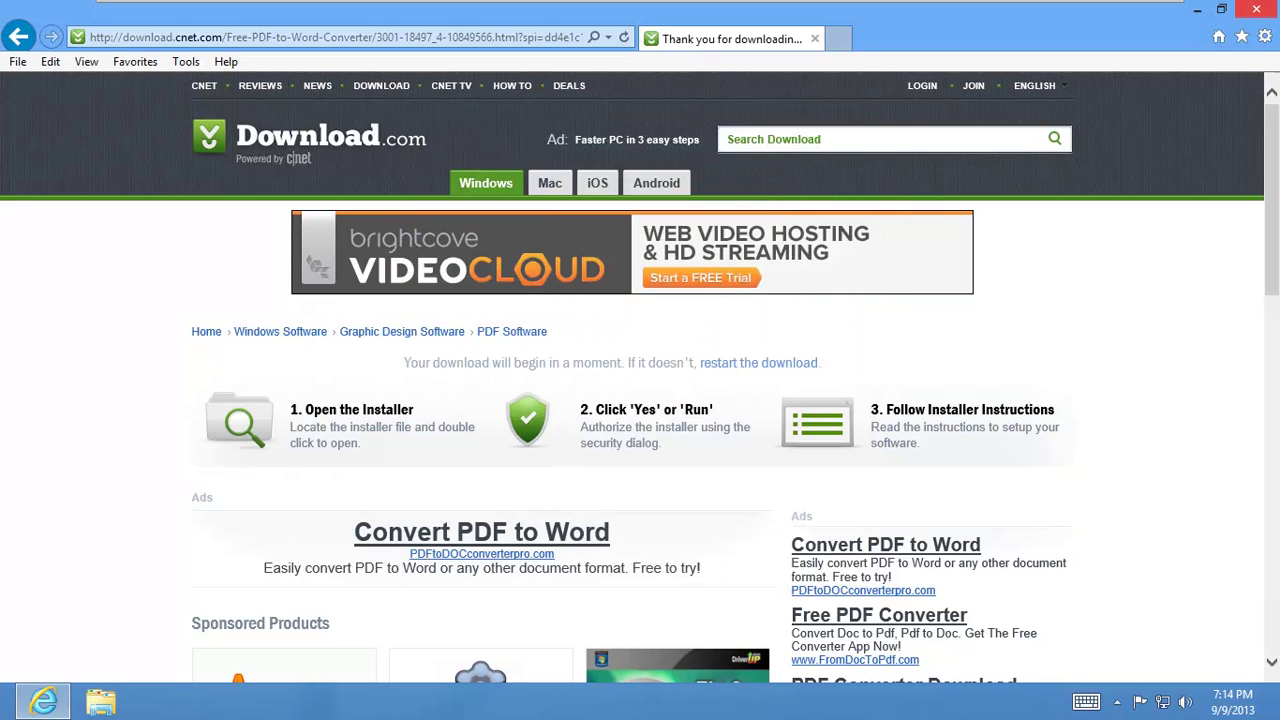
key("super+d")
mouse_move(33, 712)
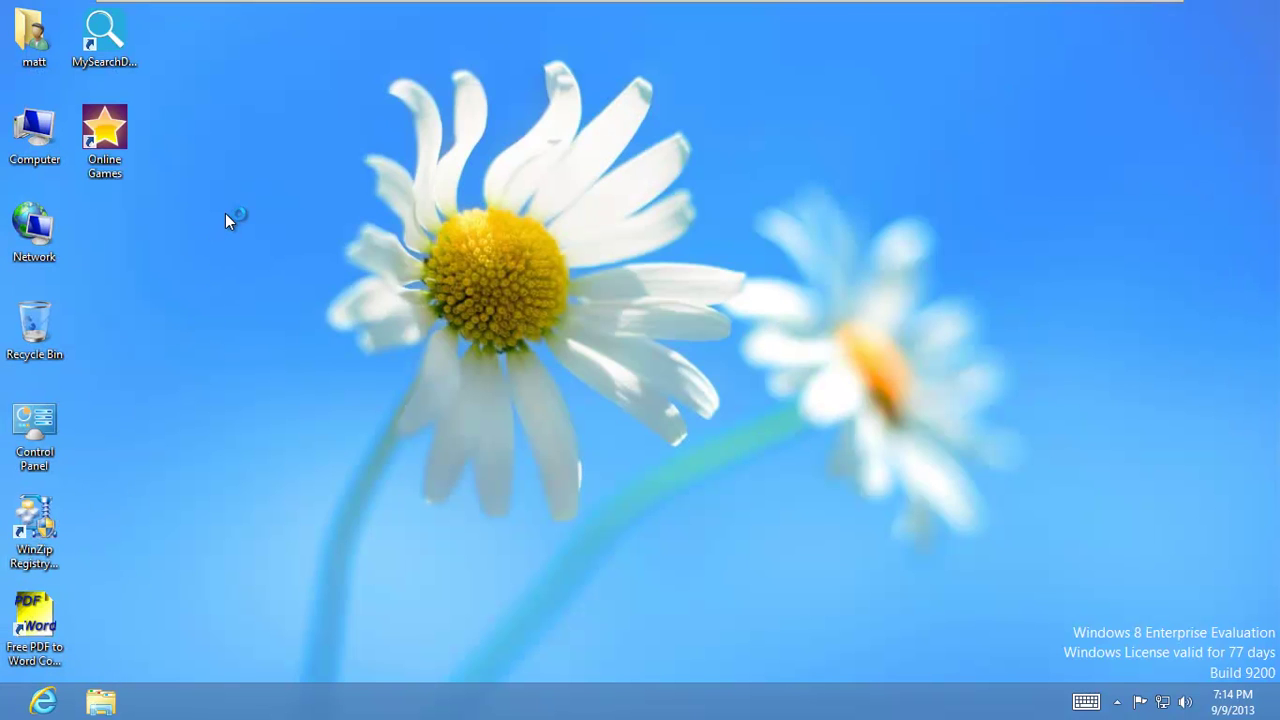
left_click(110, 30)
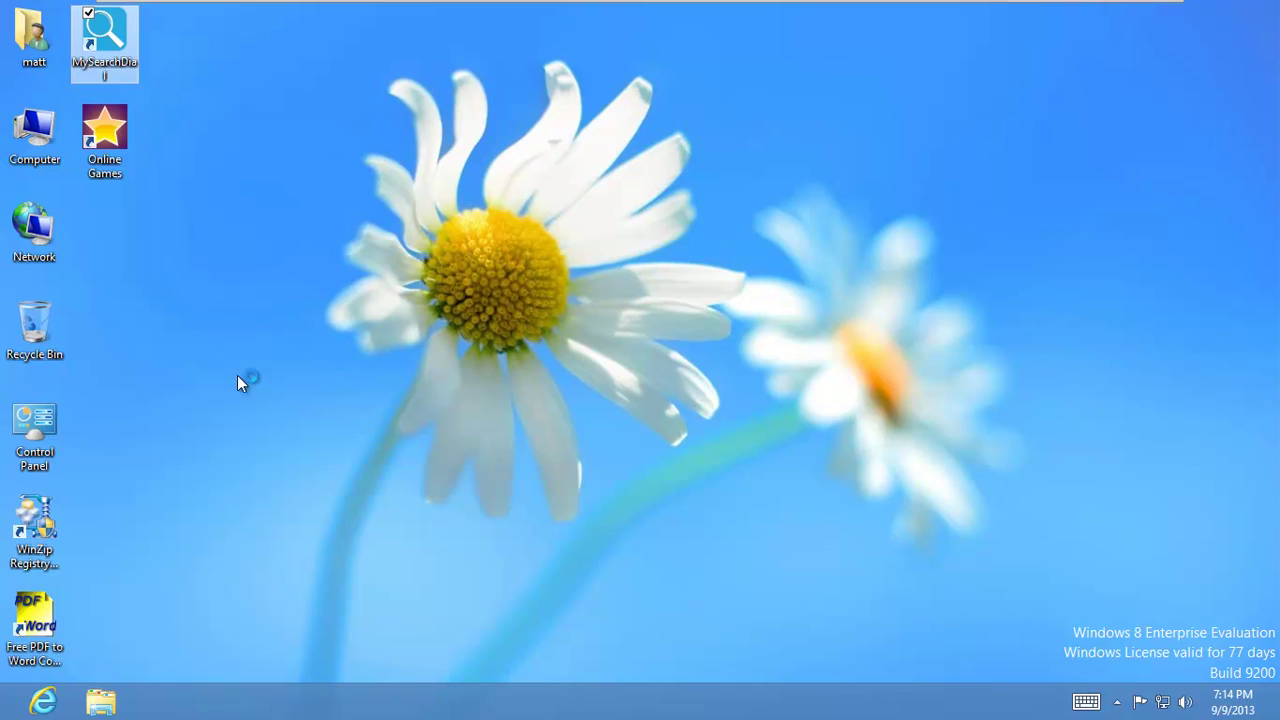
- Open Internet Explorer, go to google.com, and take the virtual machine out of full screen
left_click(43, 701)
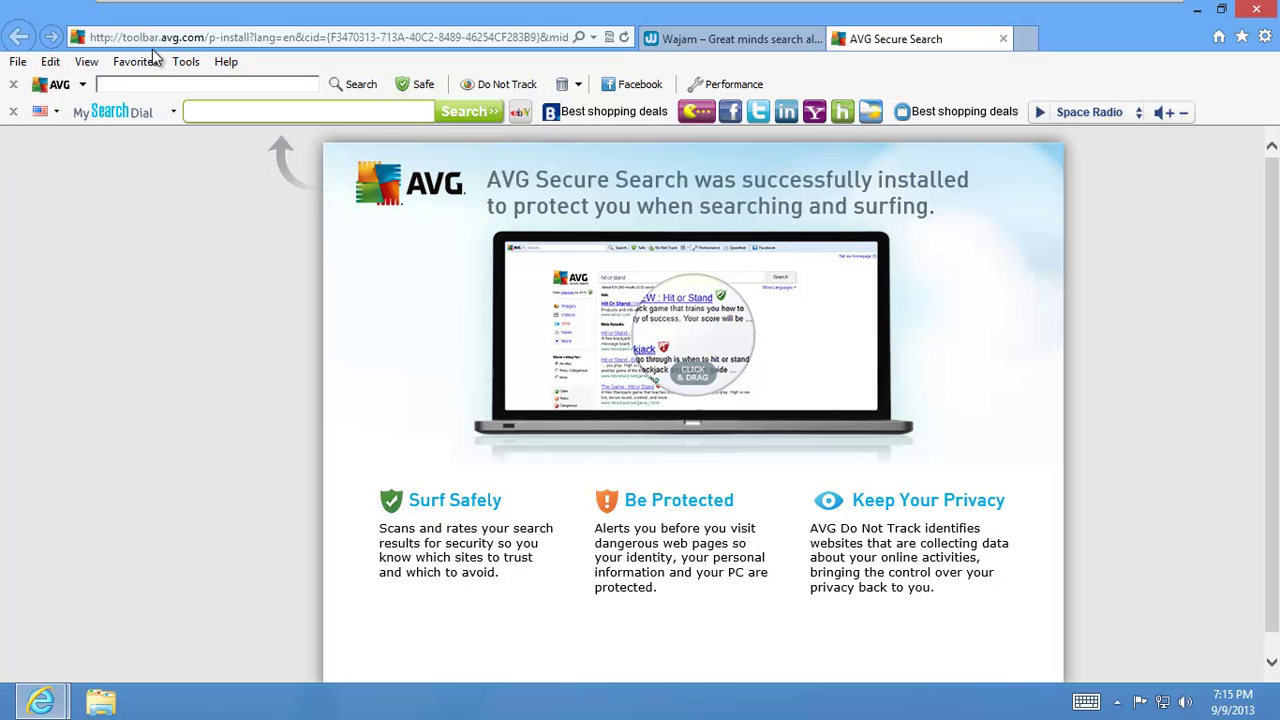
left_click(147, 36)
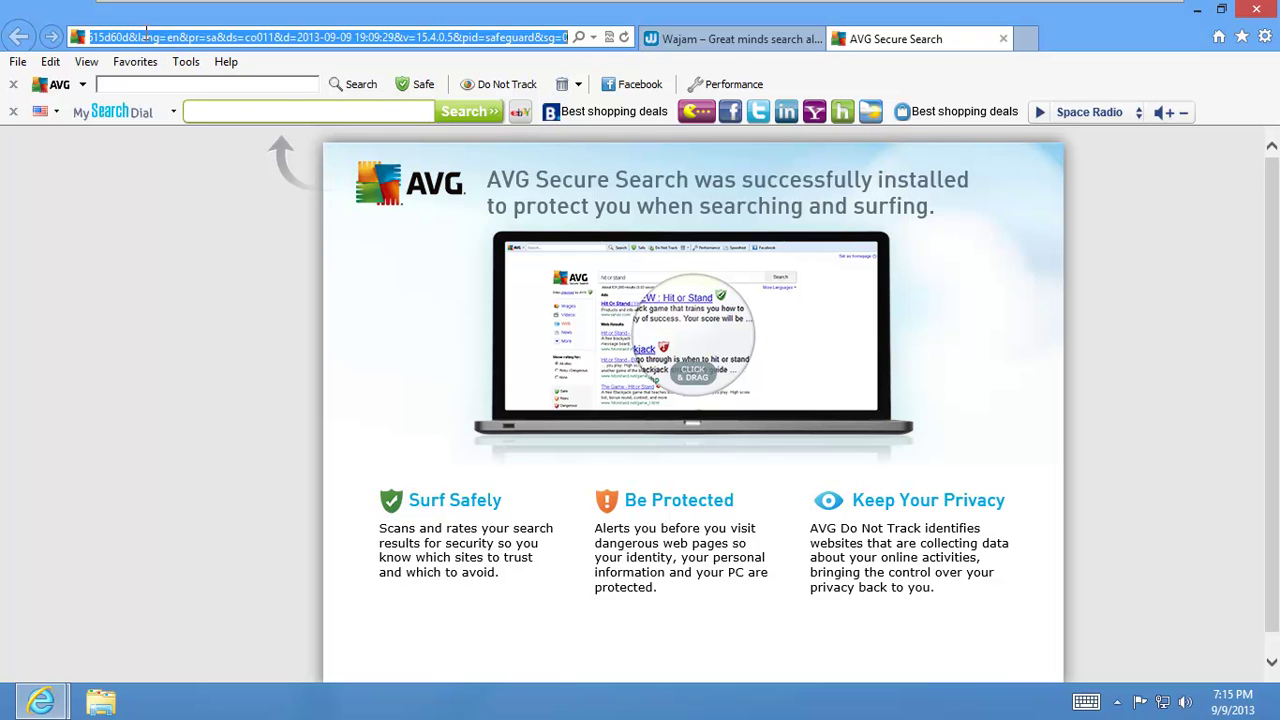
type("google.com")
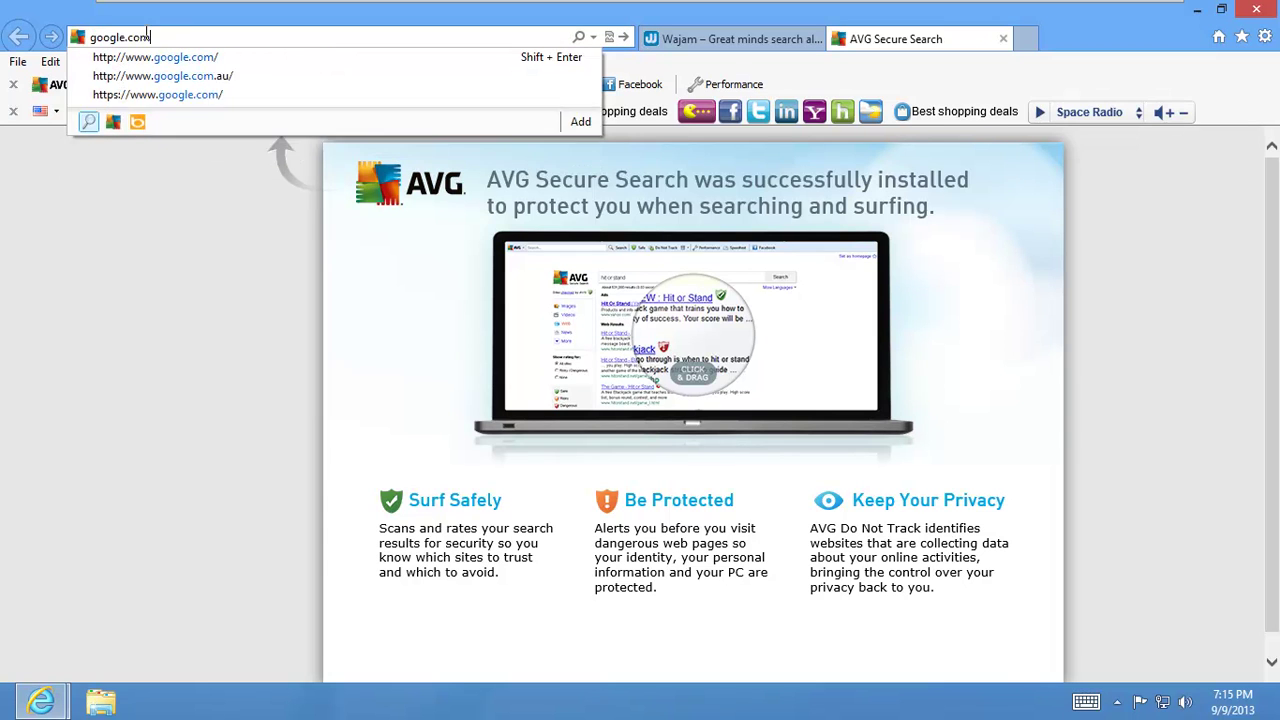
key("Return")
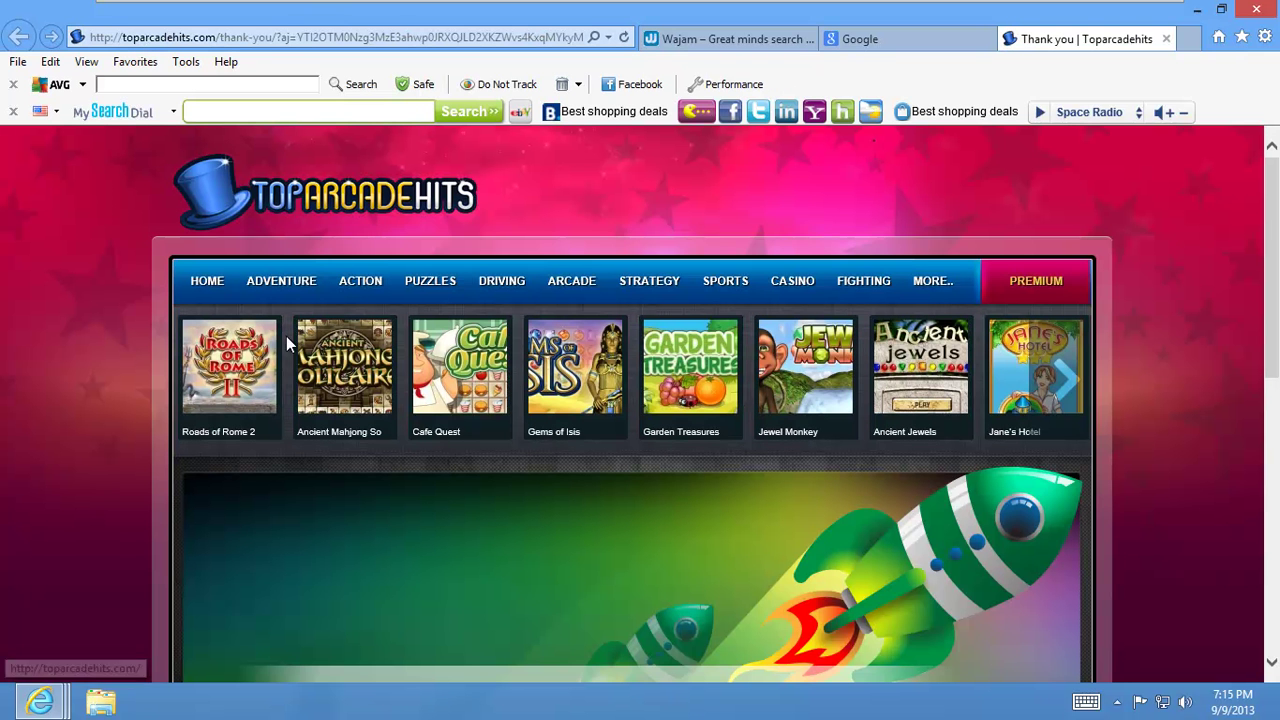
mouse_move(395, 8)
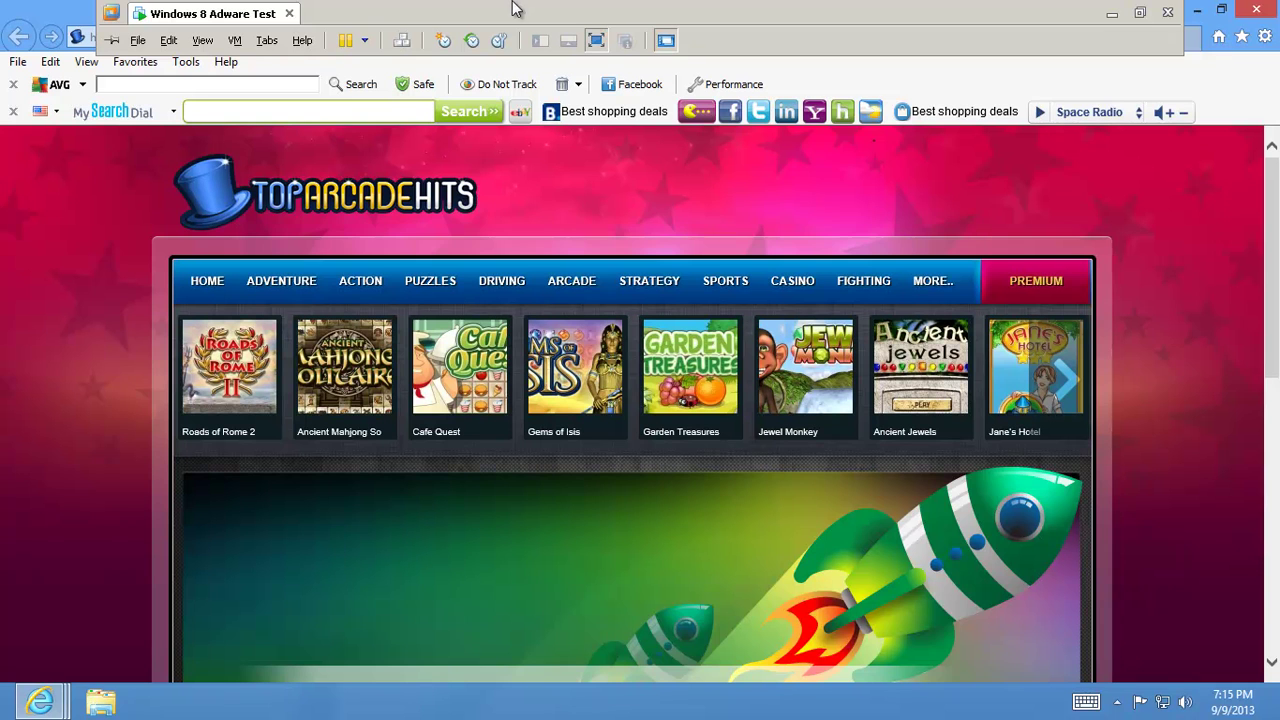
left_click(1140, 14)
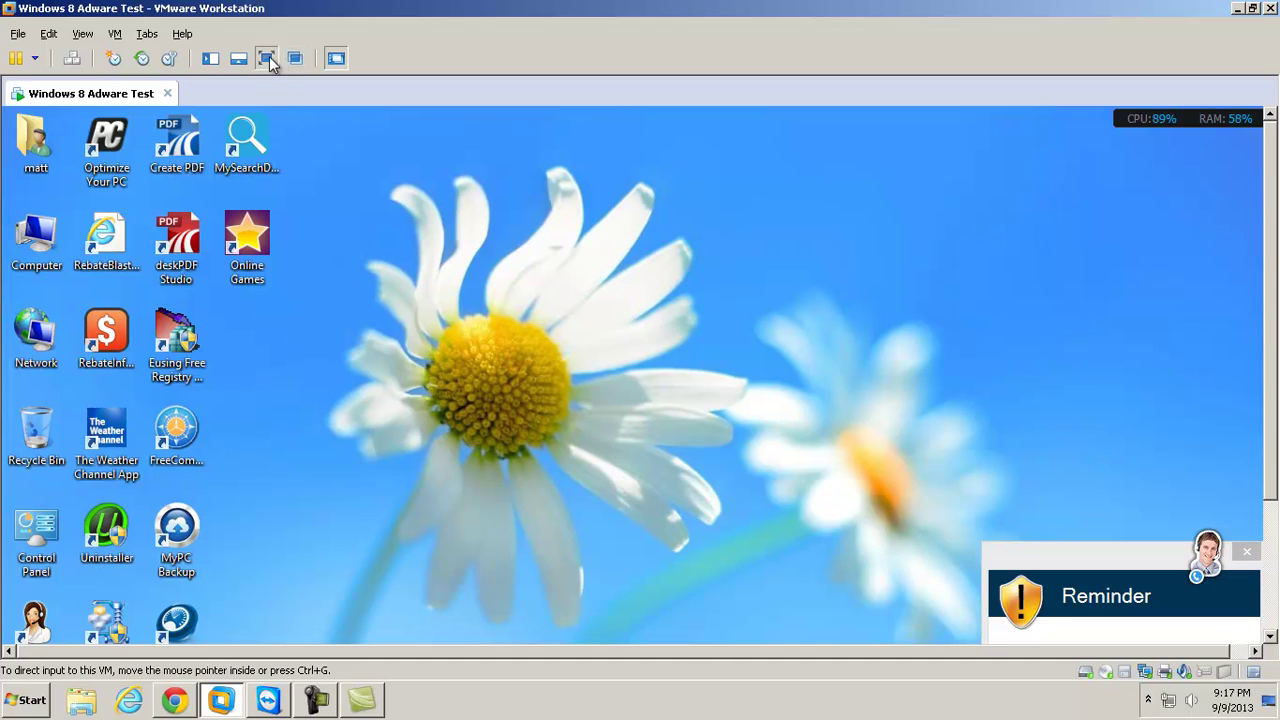
- Return the virtual machine to full screen, open Internet Explorer, and go to google.com
left_click(267, 58)
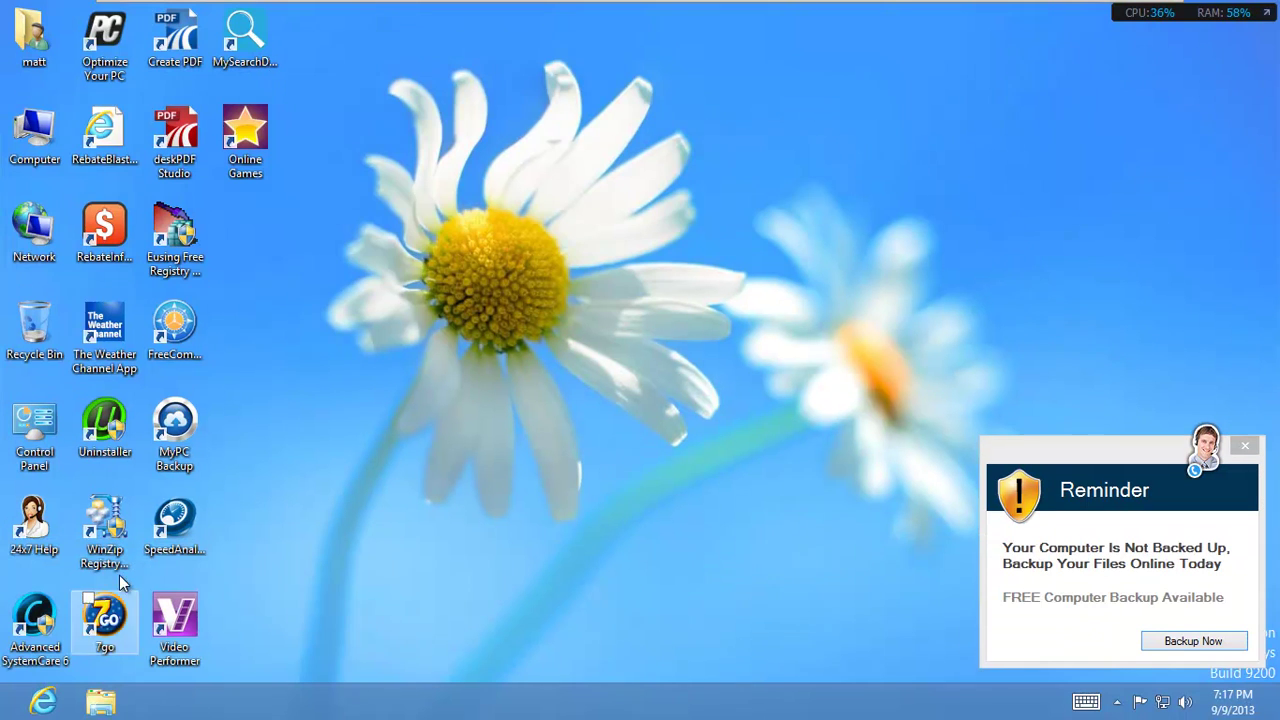
left_click(38, 700)
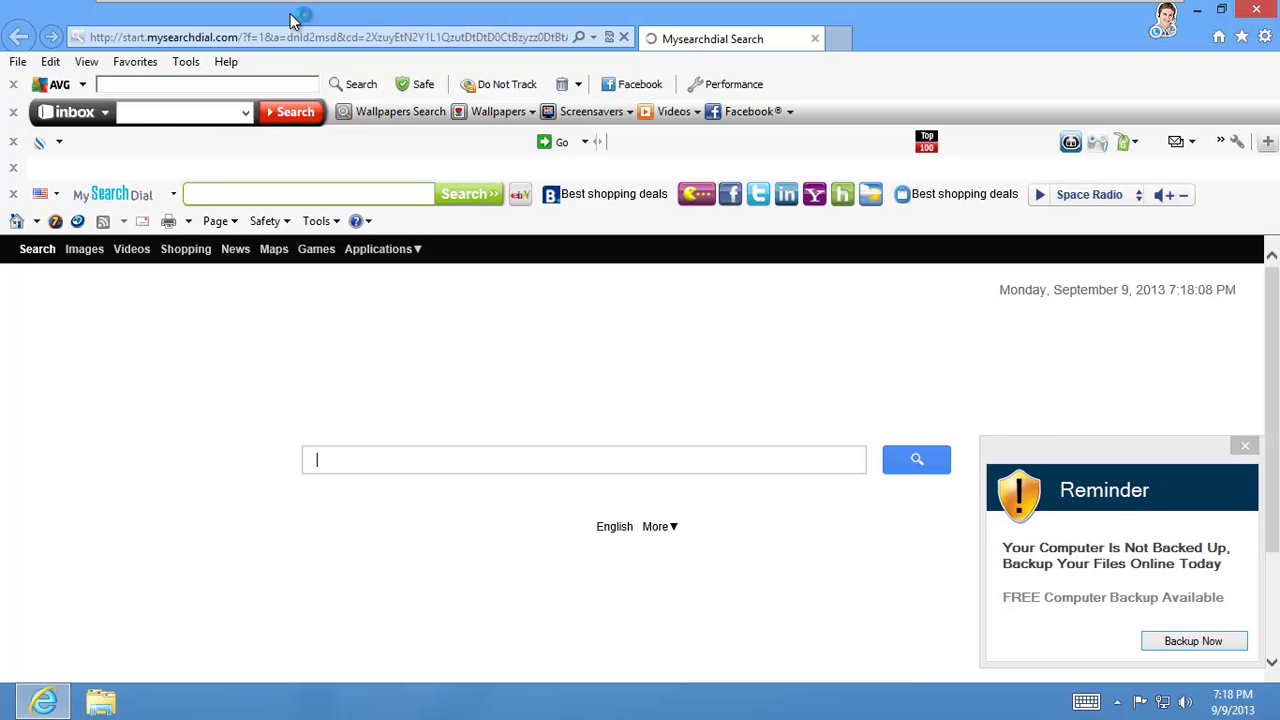
left_click(287, 44)
type("google.com/")
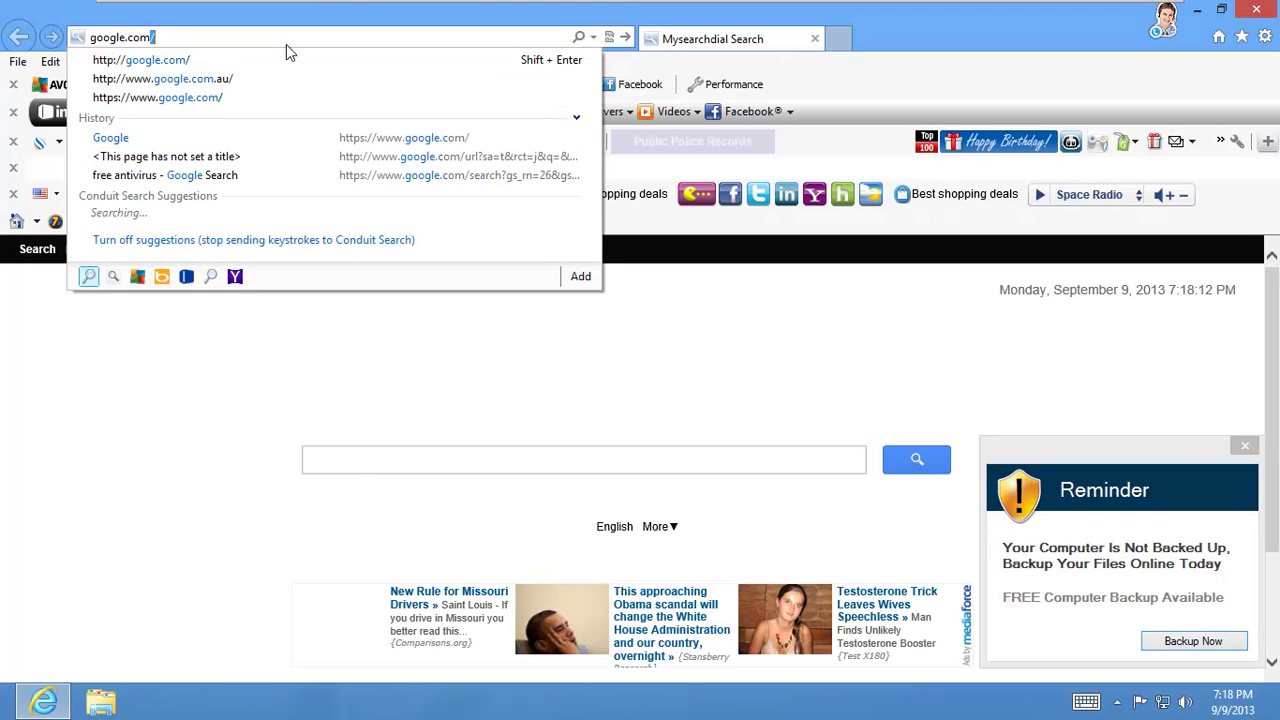
key("Return")
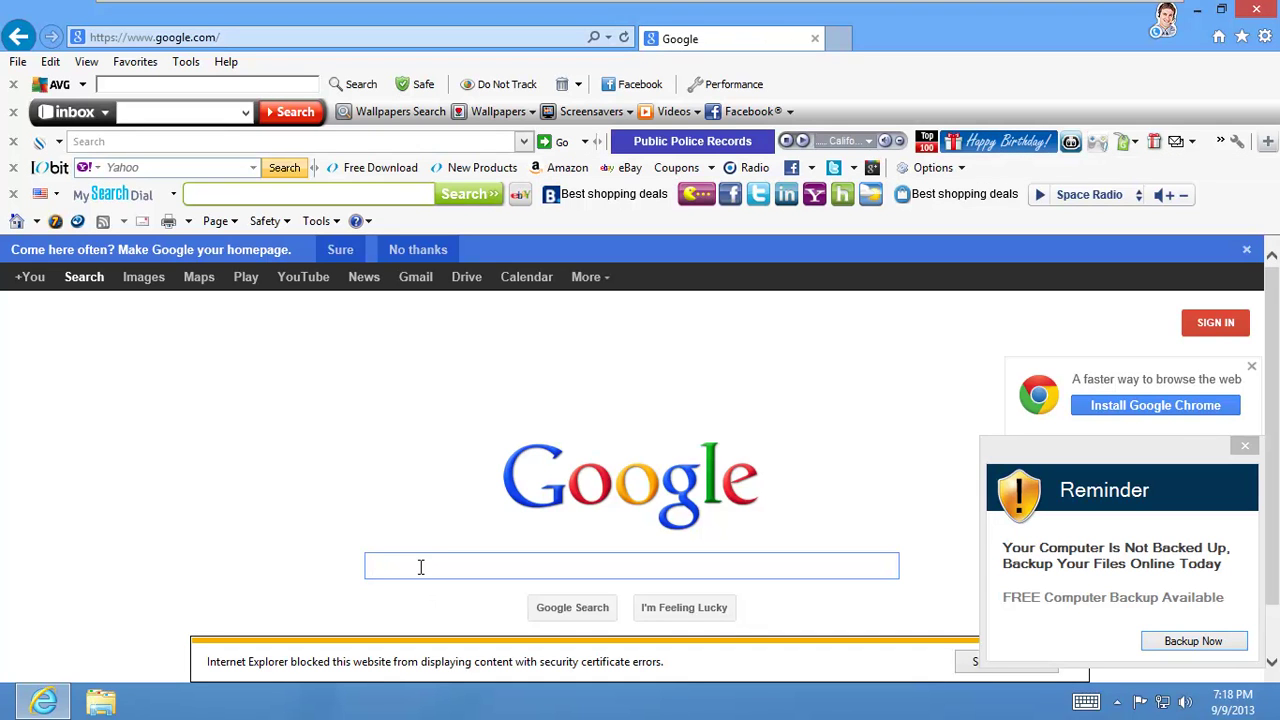
- Search Google for adwcleaner and open the AdwCleaner download page on Bleeping Computer
type("ad")
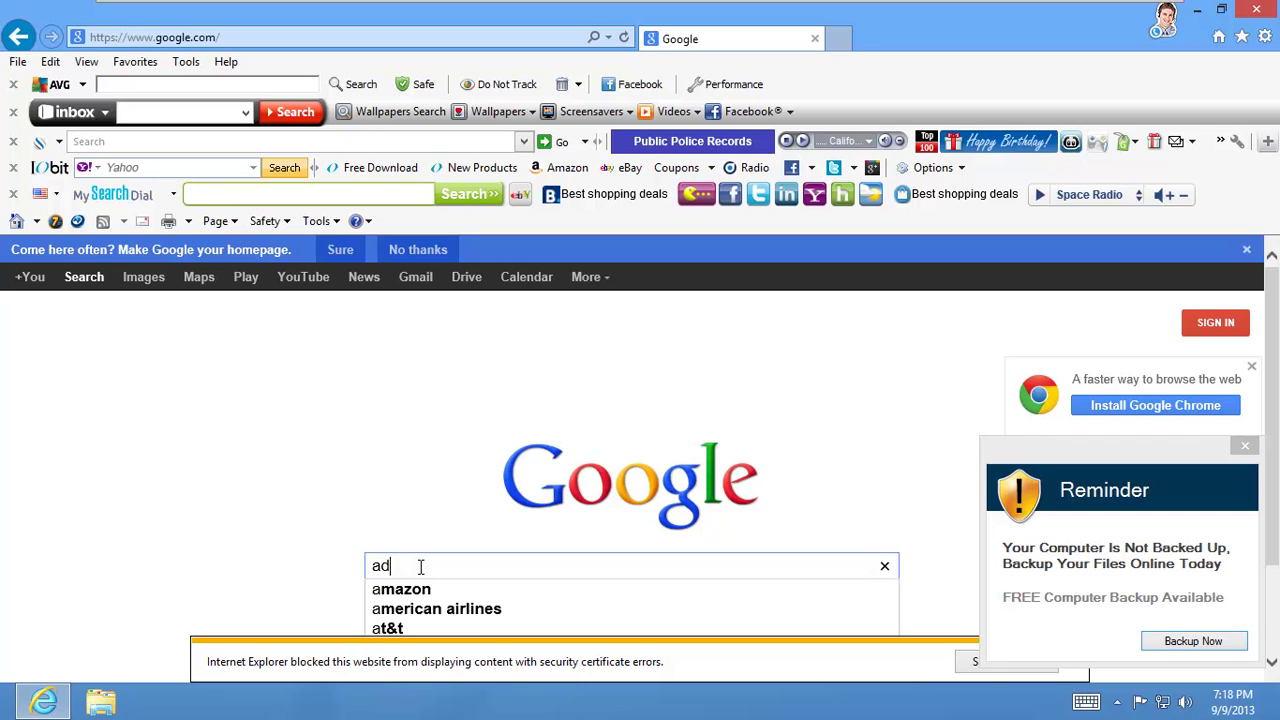
type("wcl")
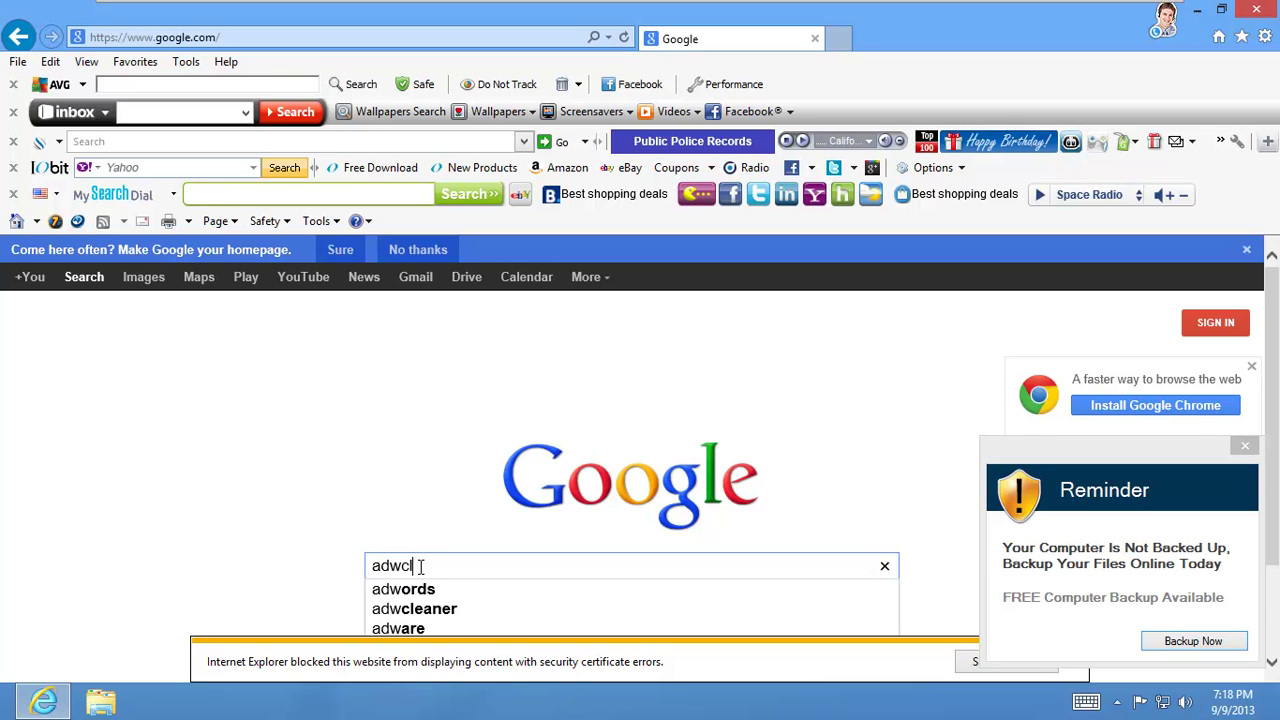
type("eaner")
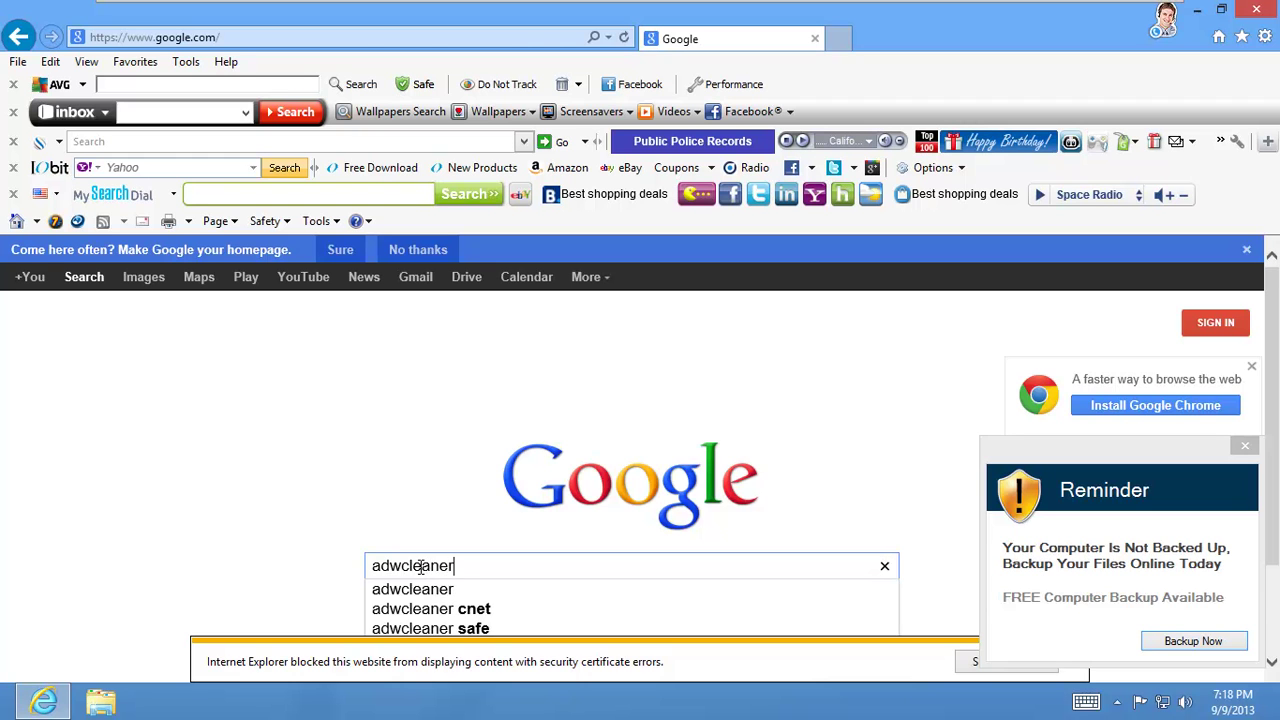
key("Return")
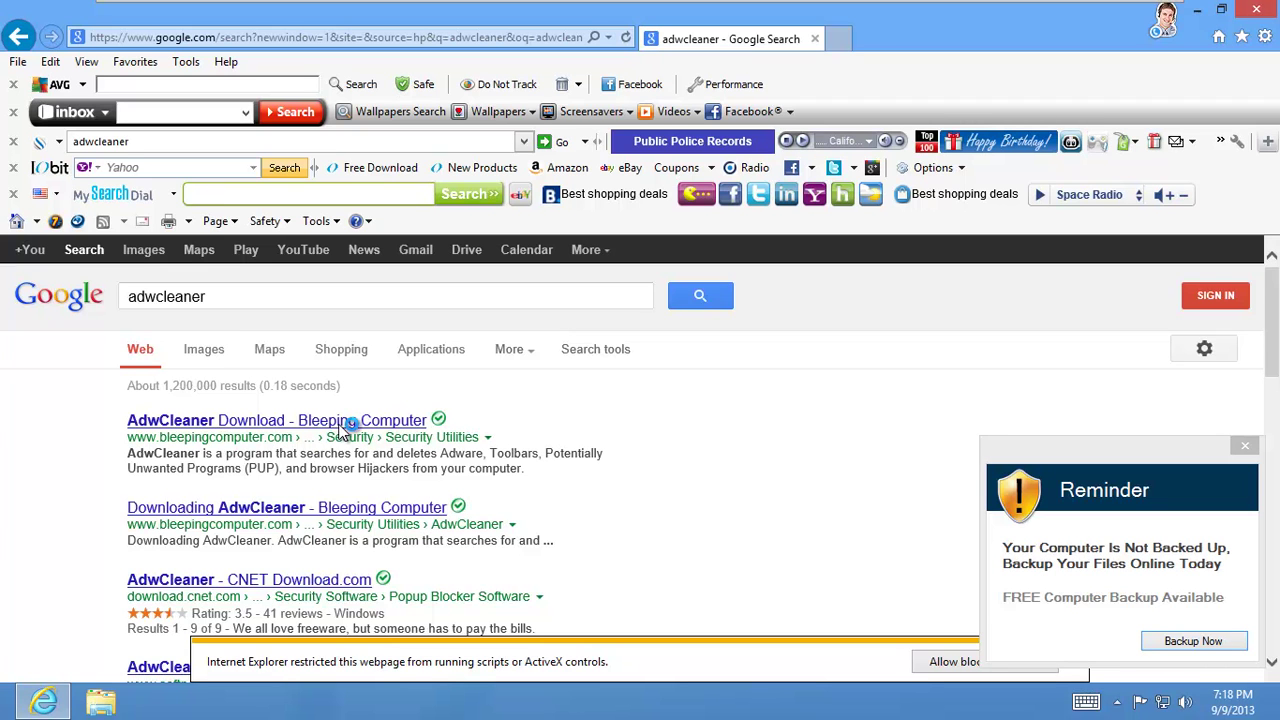
left_click(340, 426)
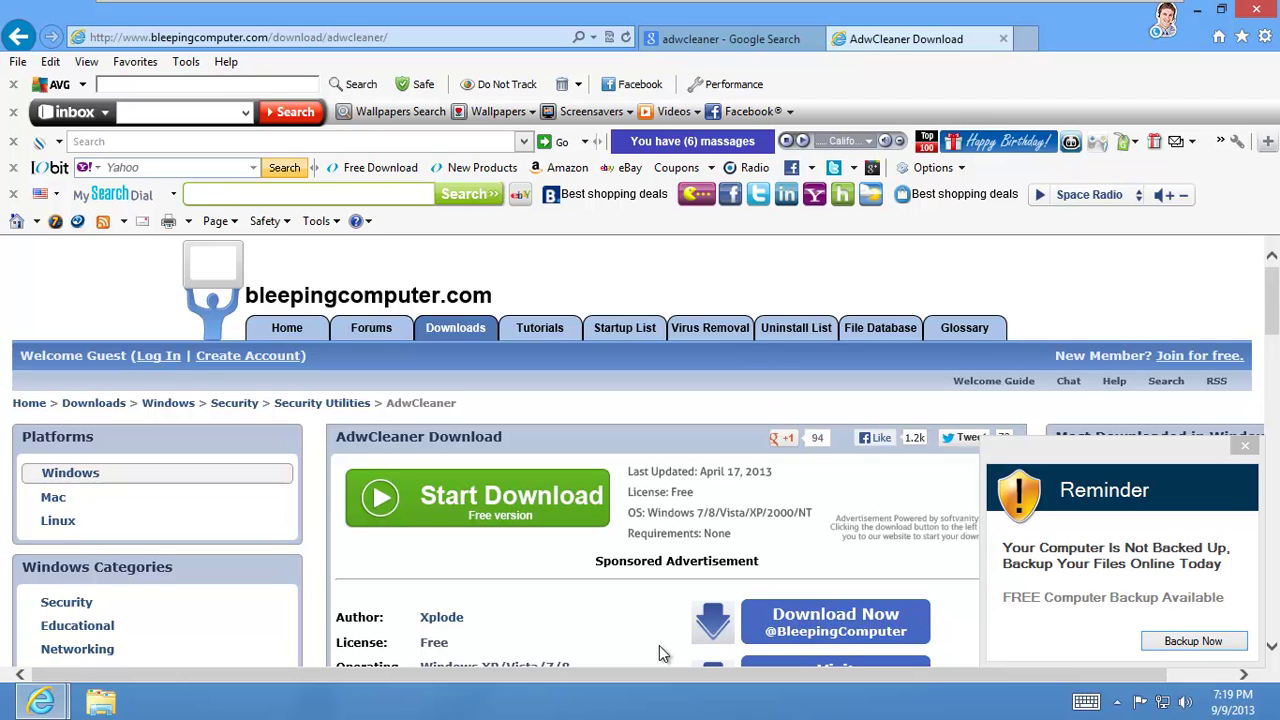
- Download AdwCleaner from the BleepingComputer mirror and save AdwCleaner.exe
left_click(840, 625)
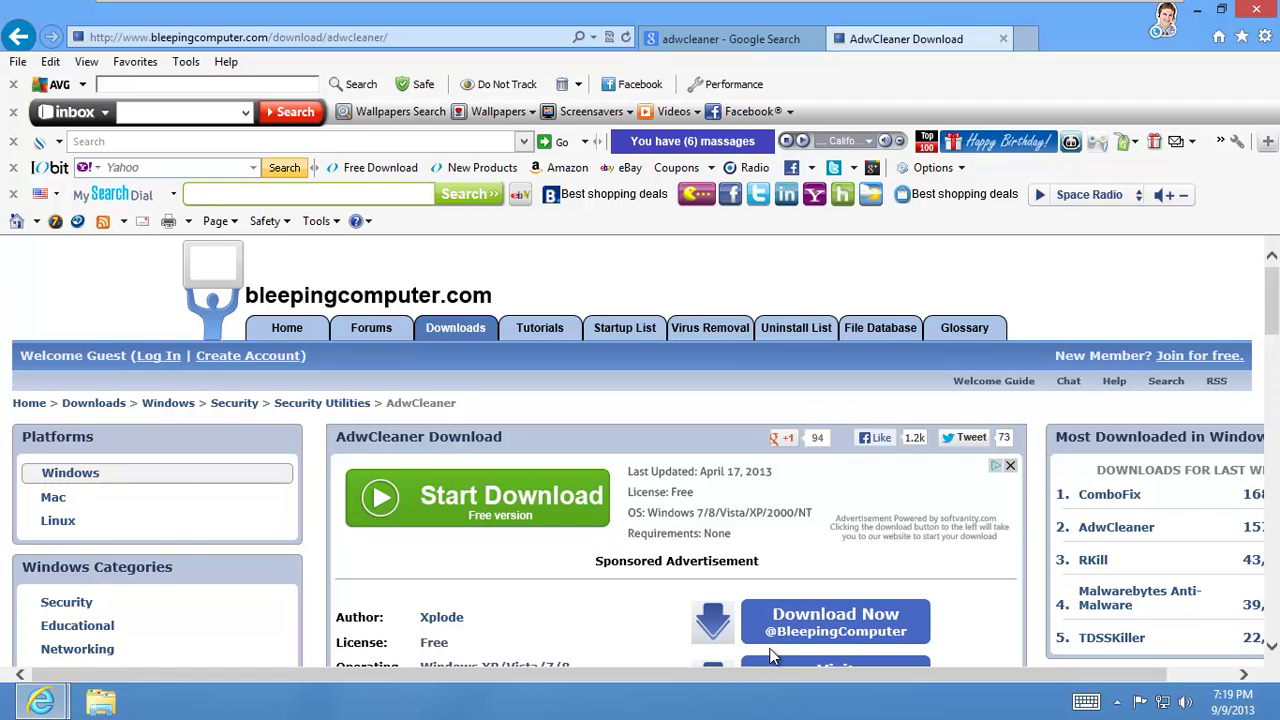
left_click(842, 632)
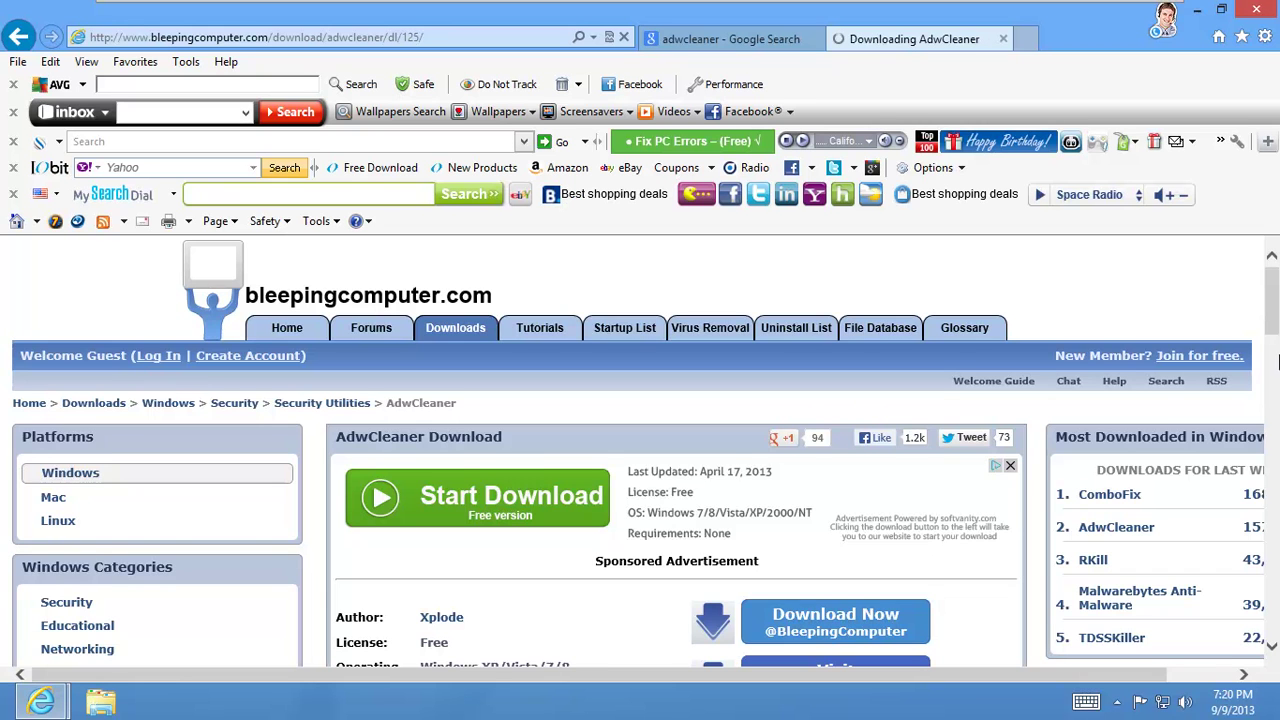
left_click_drag(1272, 308, 1272, 340)
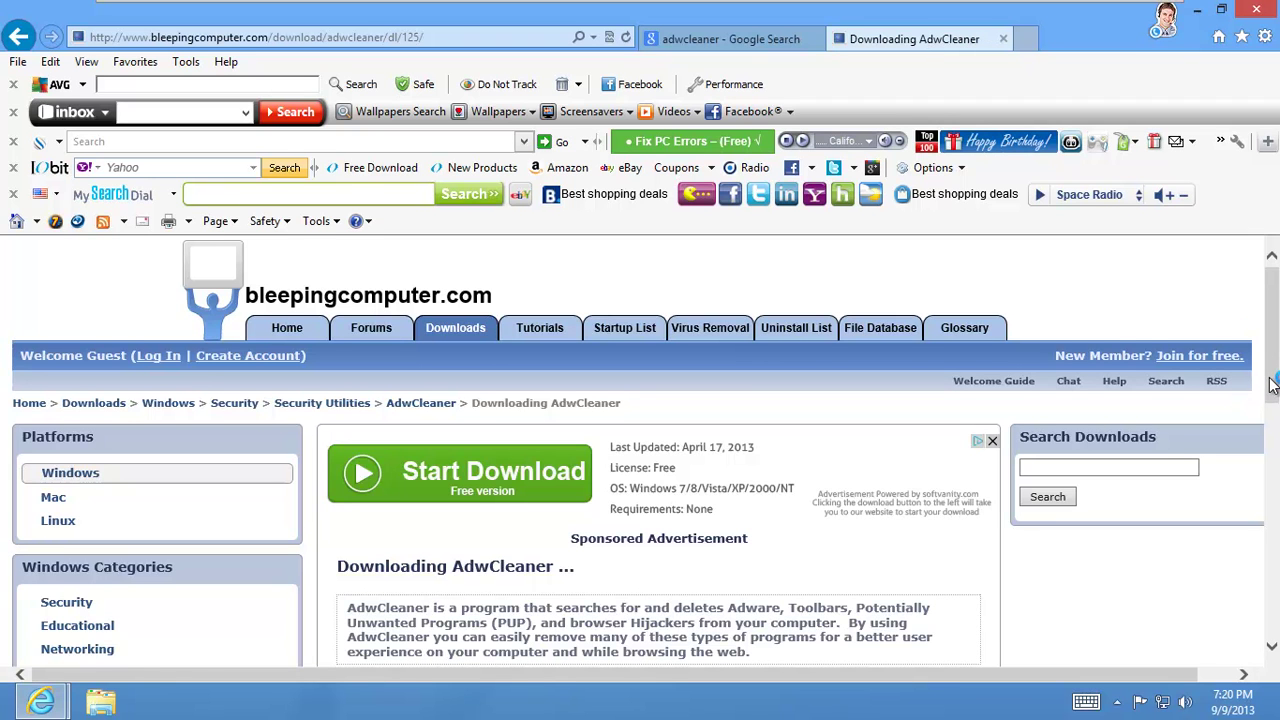
left_click_drag(1273, 385, 1273, 390)
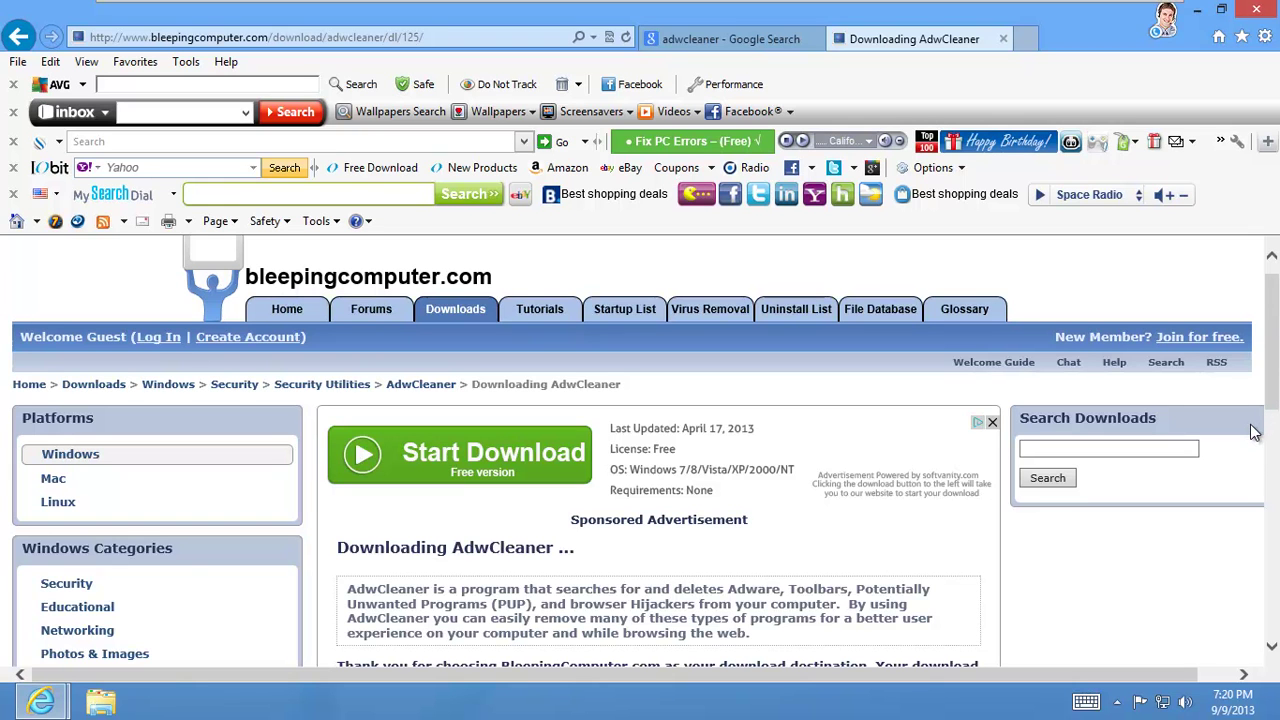
scroll(1265, 405, "down", 3)
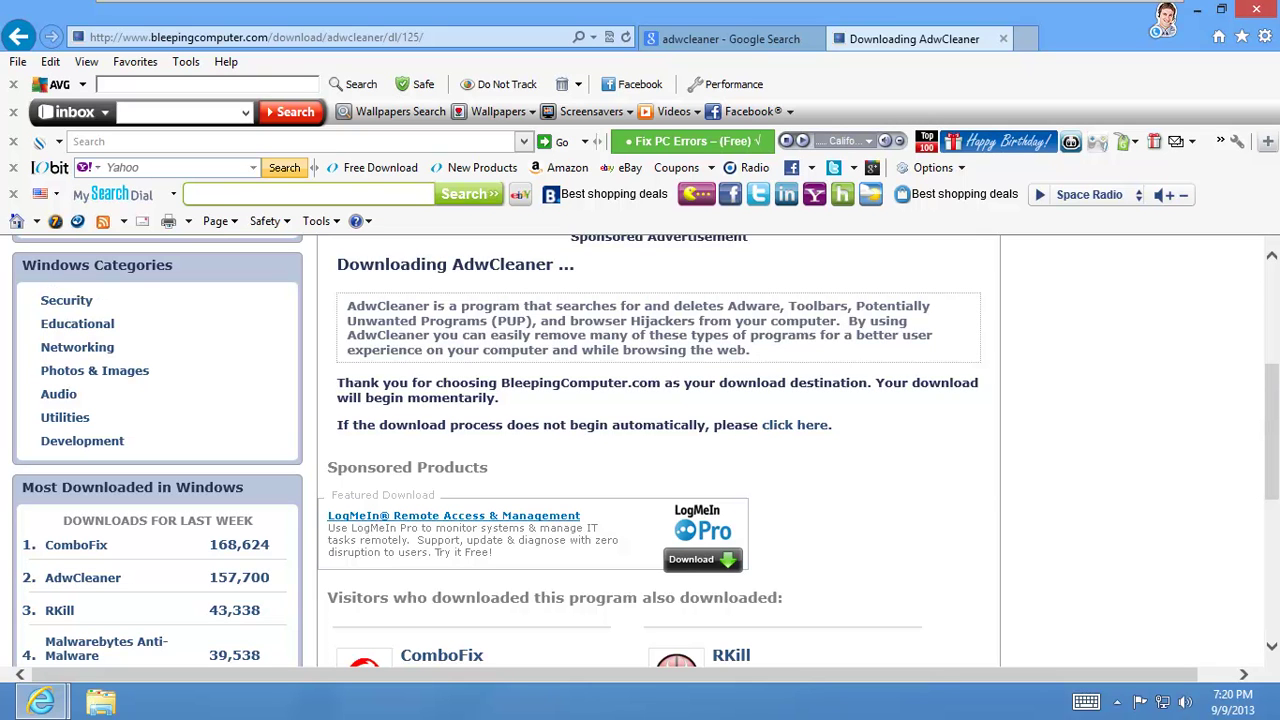
left_click_drag(1272, 410, 1268, 362)
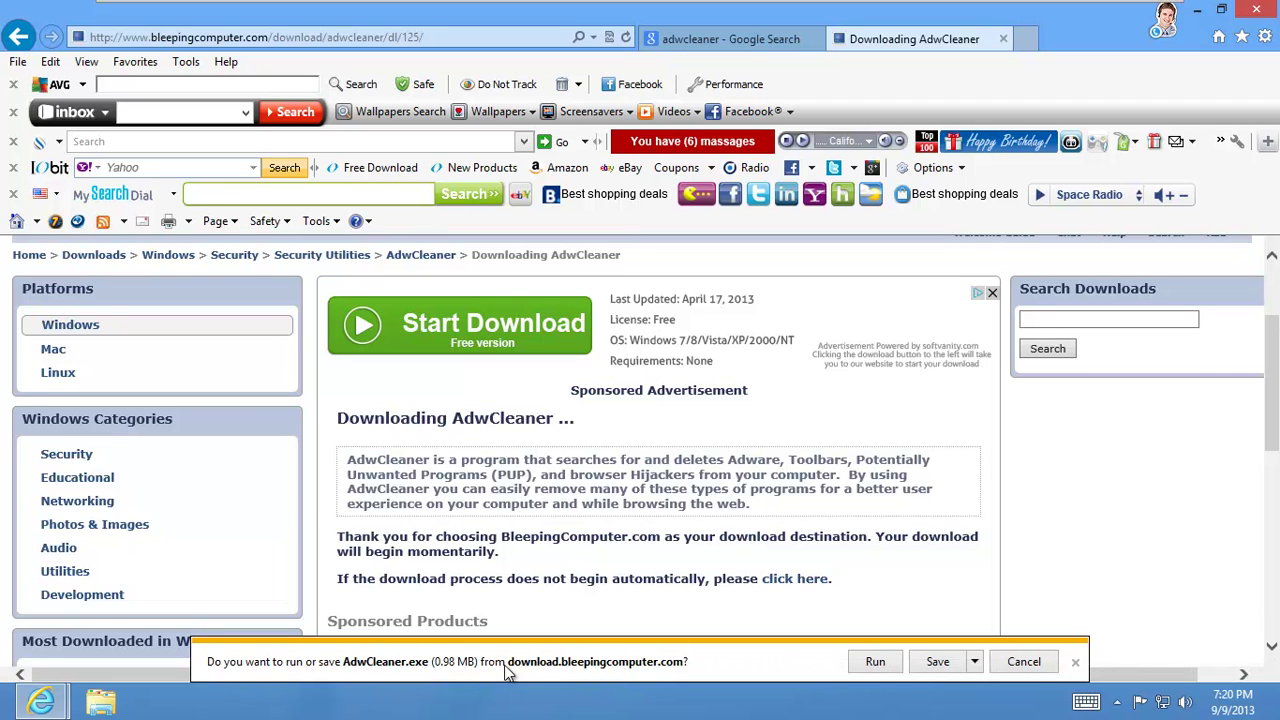
left_click(939, 662)
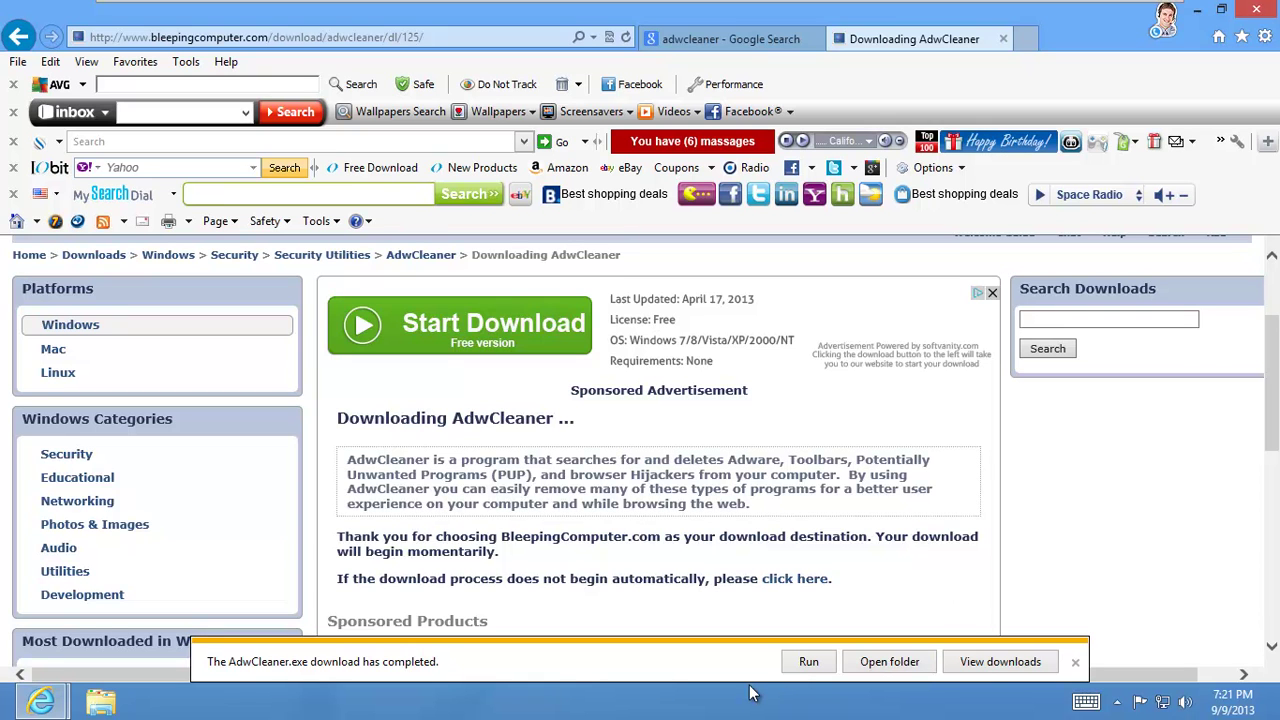
- Run the downloaded AdwCleaner.exe with permission to make changes, and close all Internet Explorer tabs
left_click(808, 662)
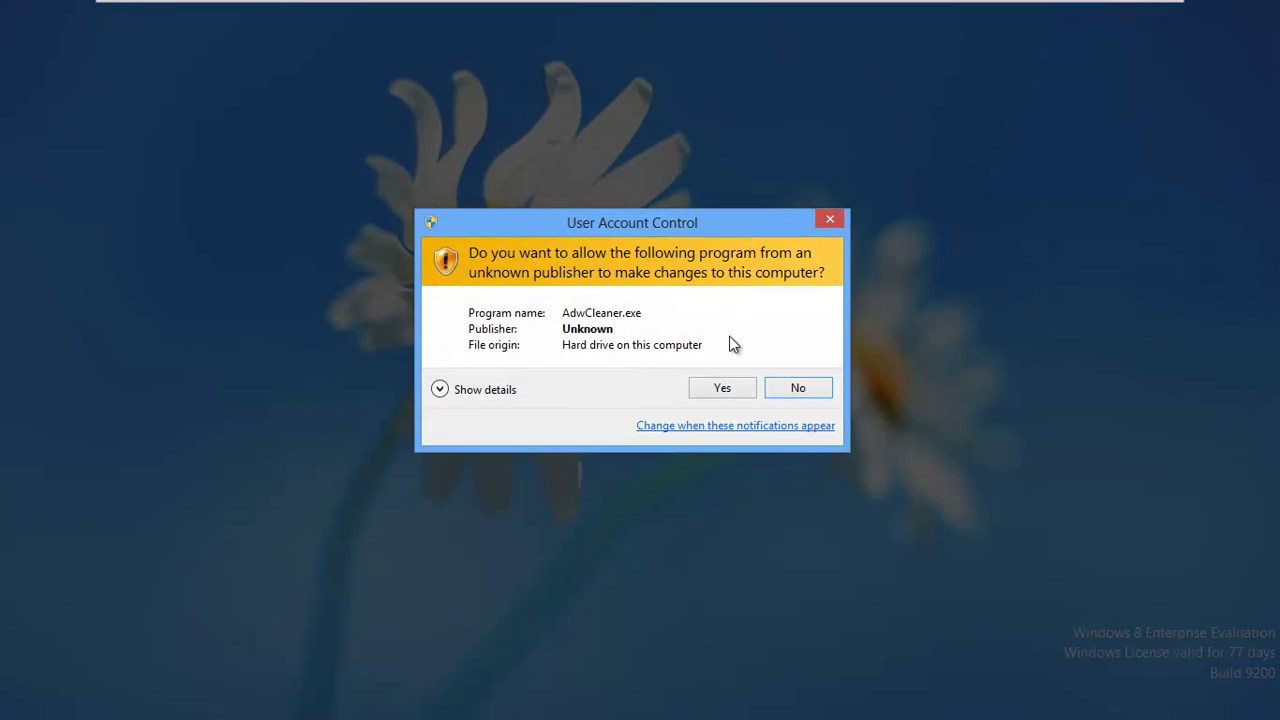
left_click(705, 401)
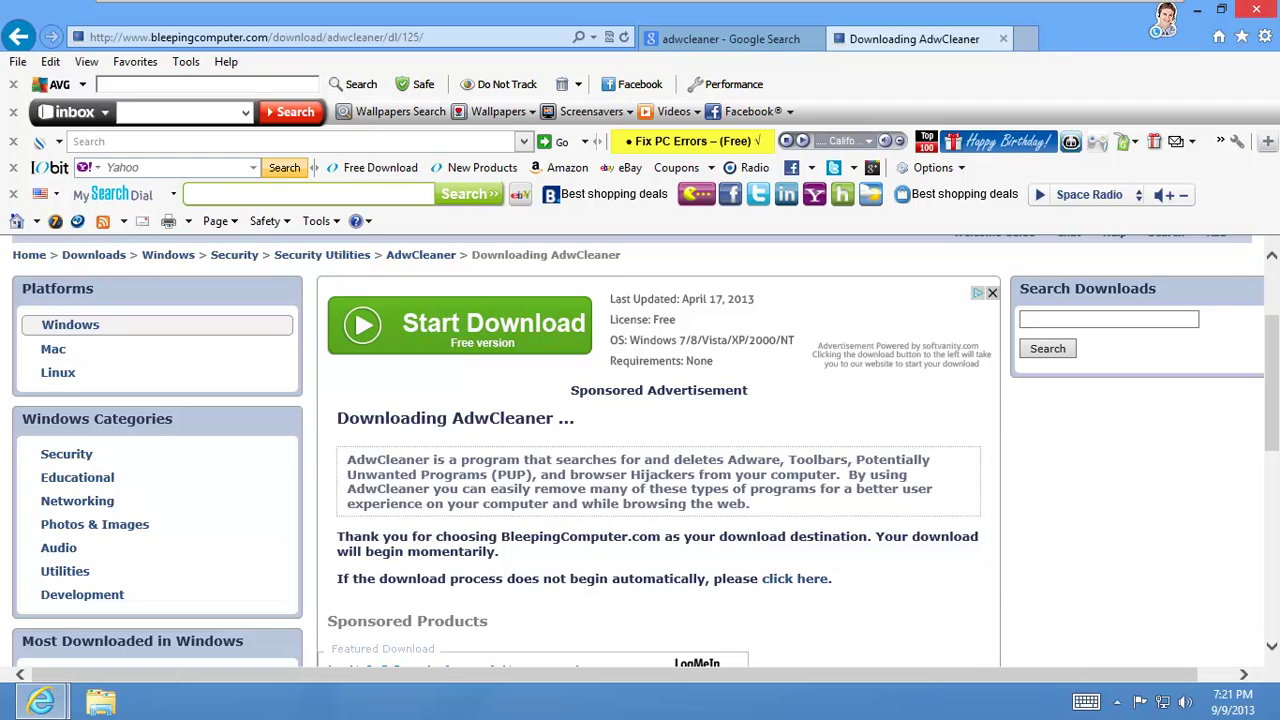
left_click(1257, 10)
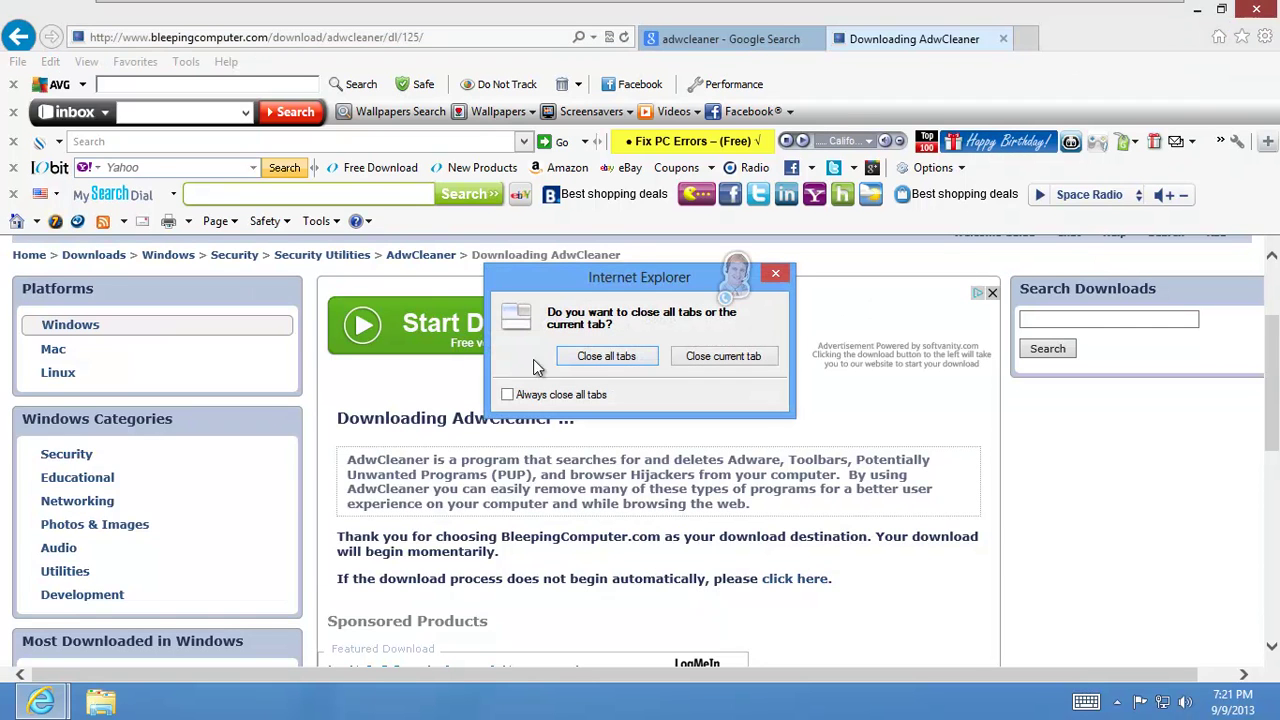
left_click(595, 357)
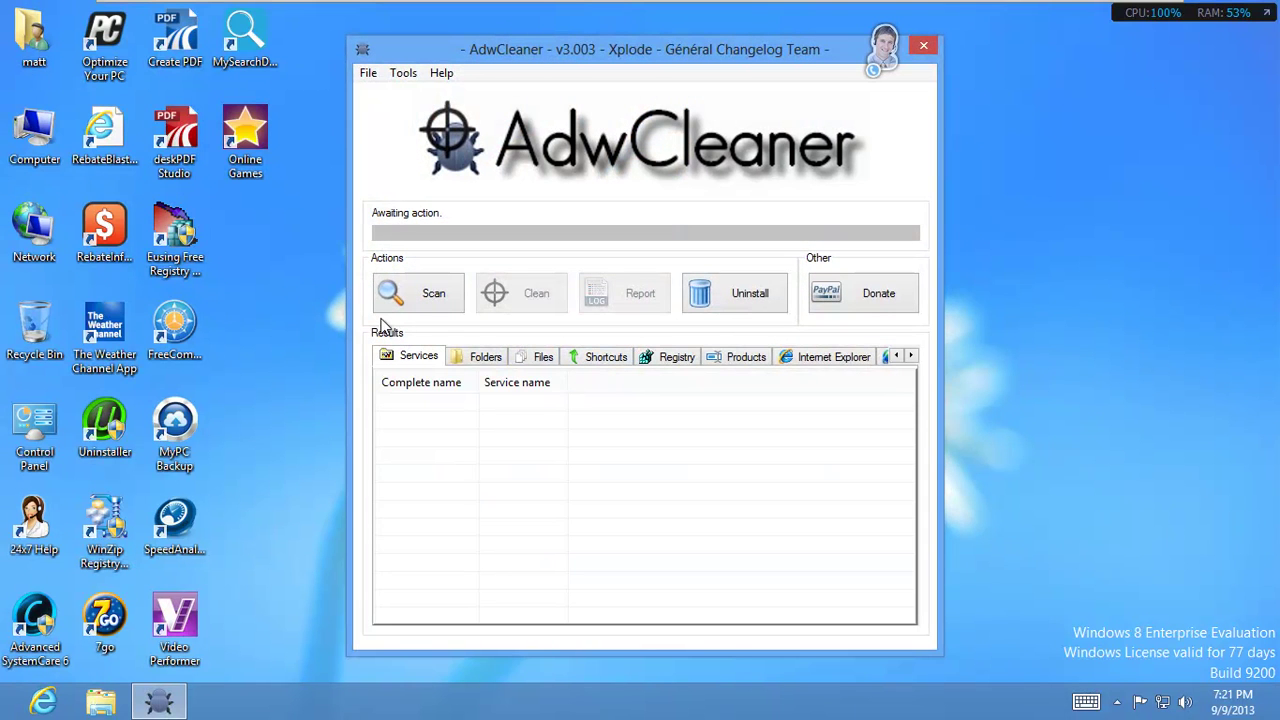
- Scan the computer with AdwCleaner and review the detected folders, files and registry entries
left_click(400, 312)
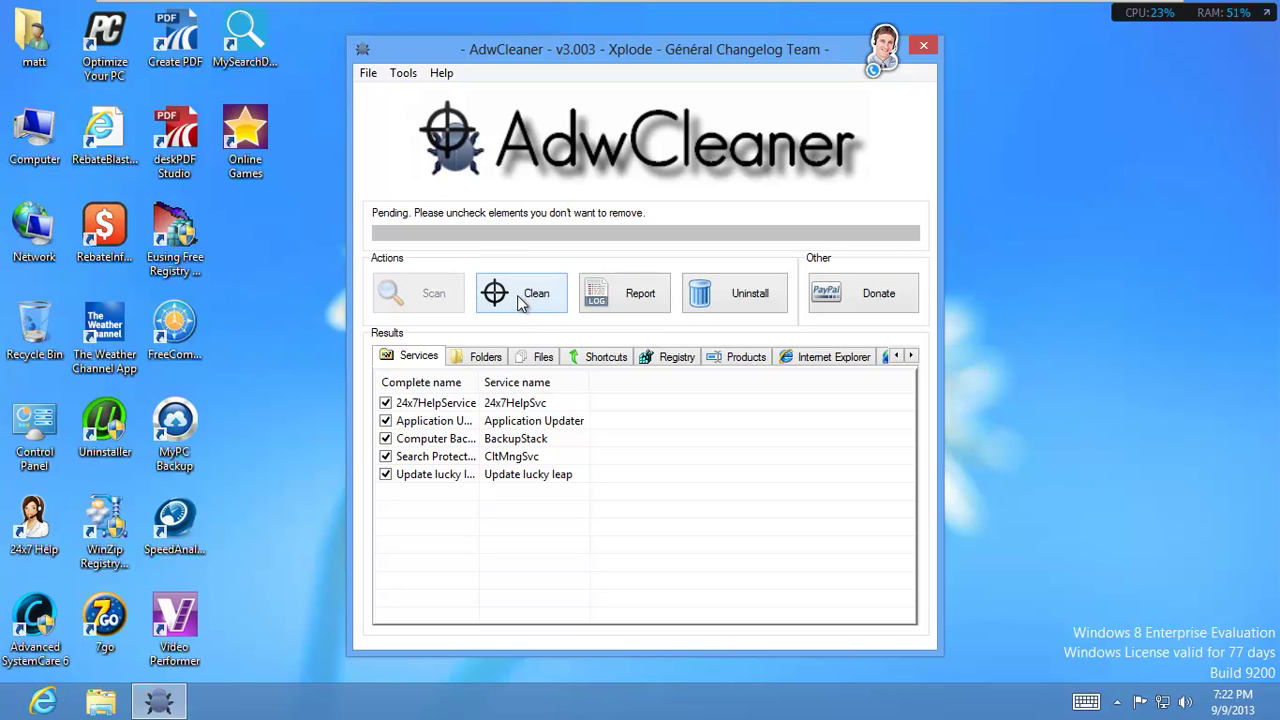
left_click(488, 358)
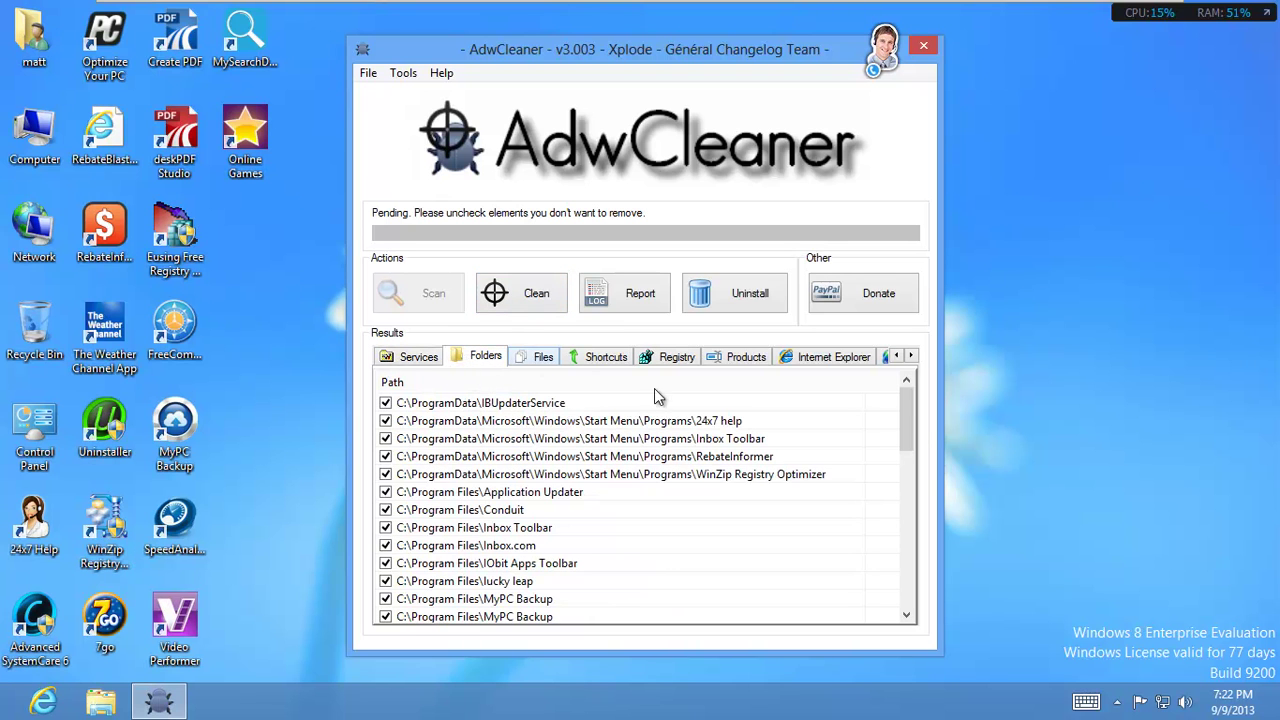
mouse_move(906, 412)
left_mouse_down()
mouse_move(895, 600)
mouse_move(900, 430)
left_mouse_up()
left_click(540, 357)
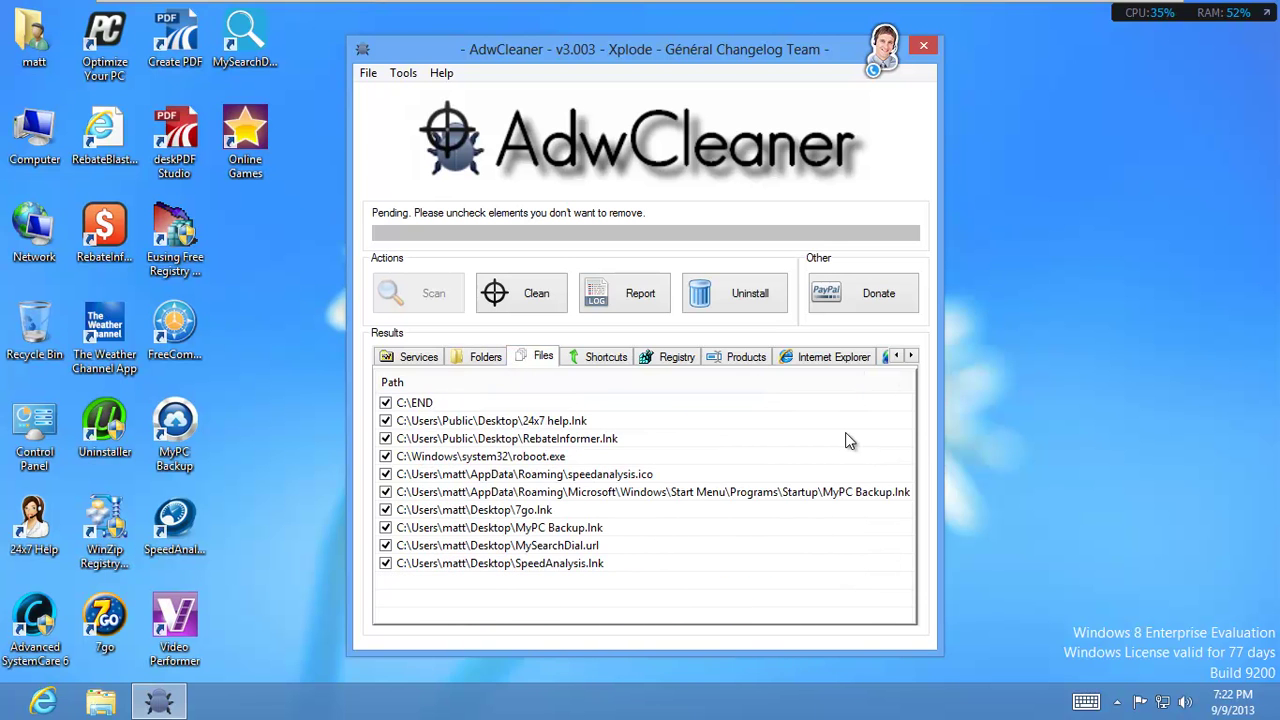
left_click(674, 358)
left_click_drag(906, 398, 915, 588)
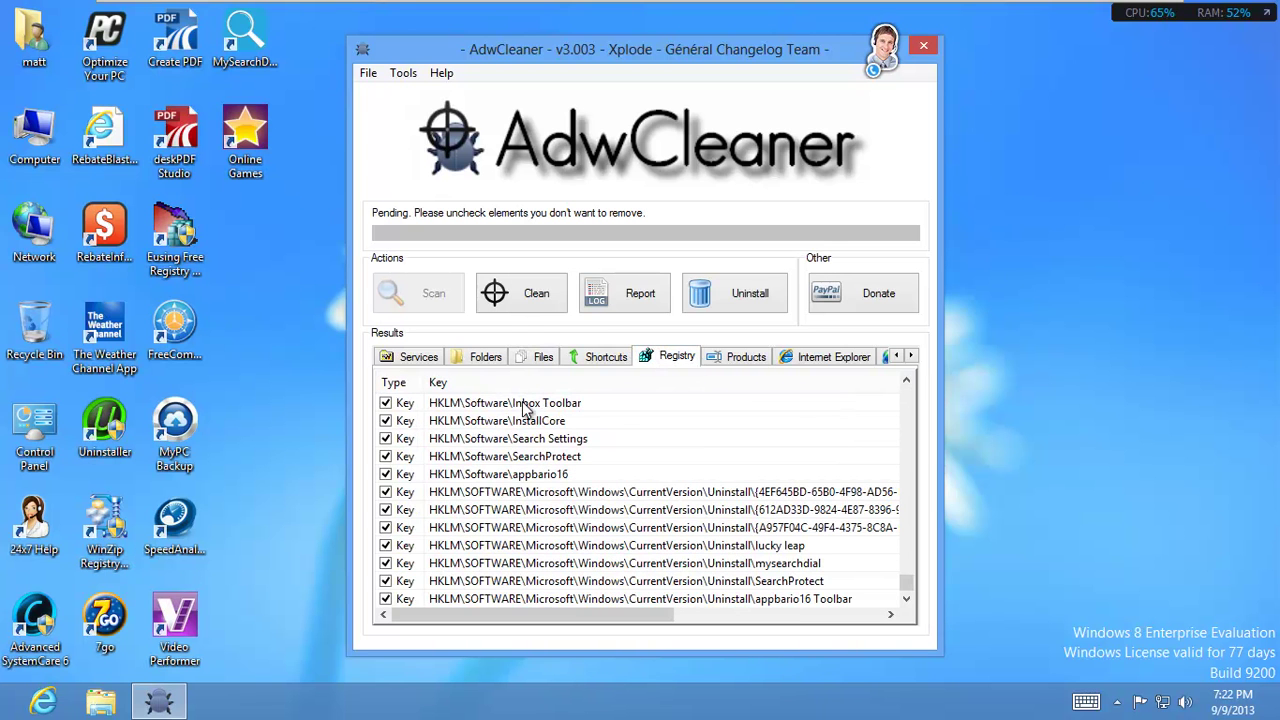
- Clean all detected items with AdwCleaner, accepting the closing of programs, the information notice and the restart
left_click(510, 292)
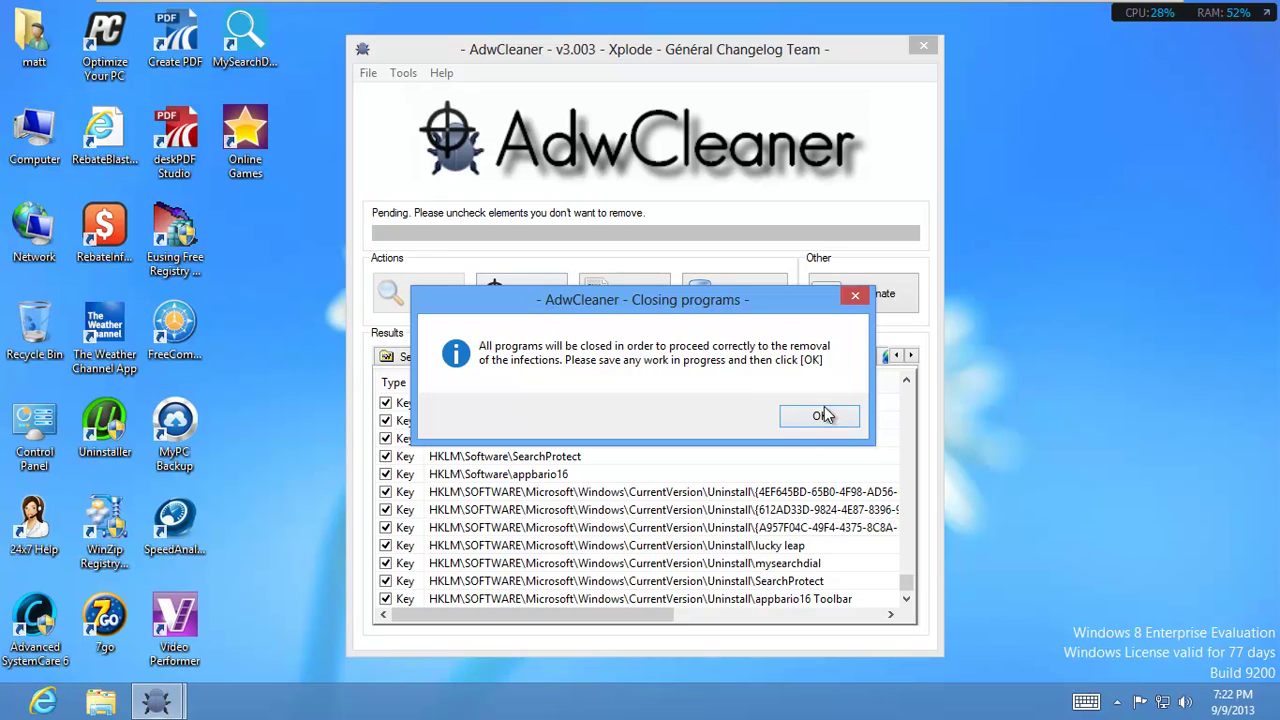
left_click(820, 415)
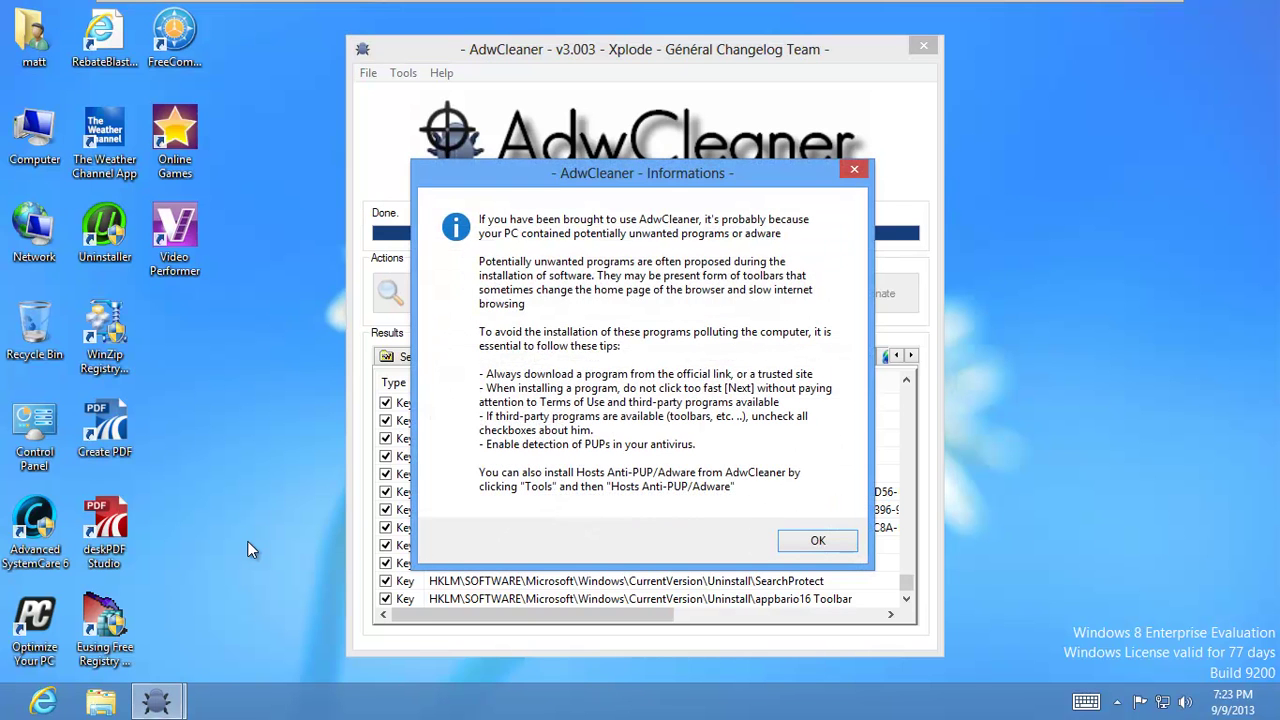
left_click(831, 542)
left_click(805, 416)
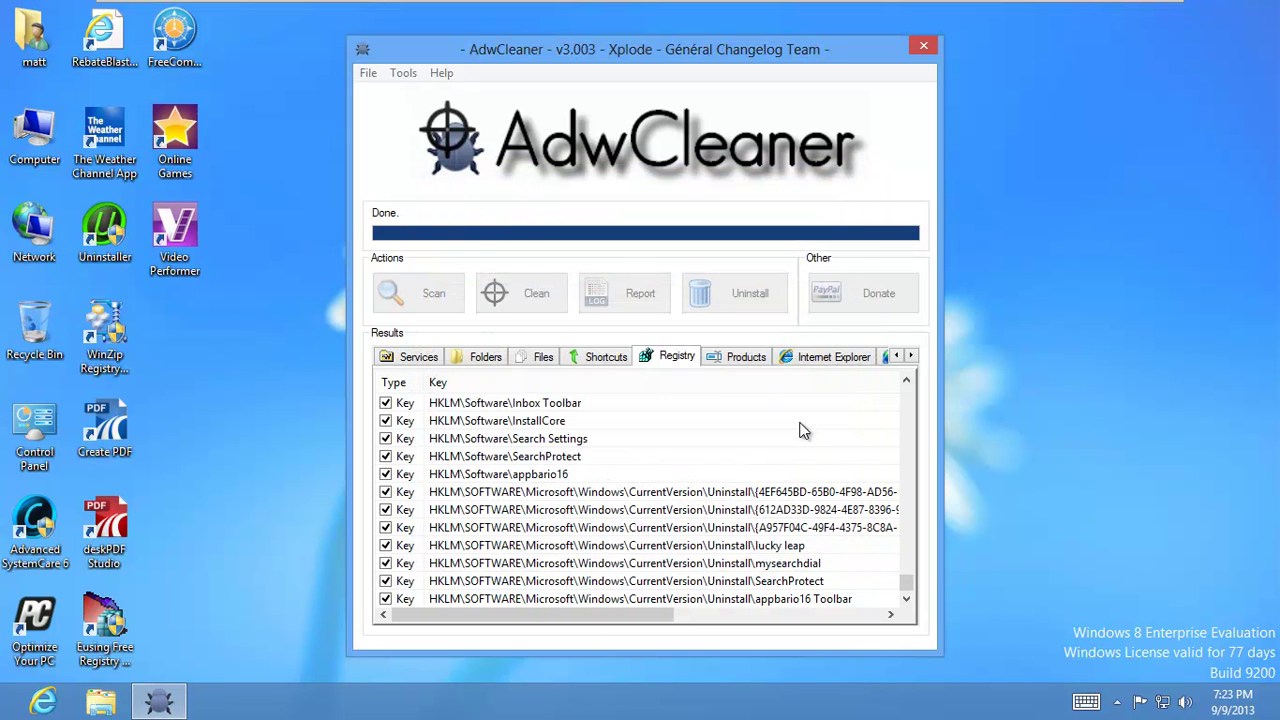
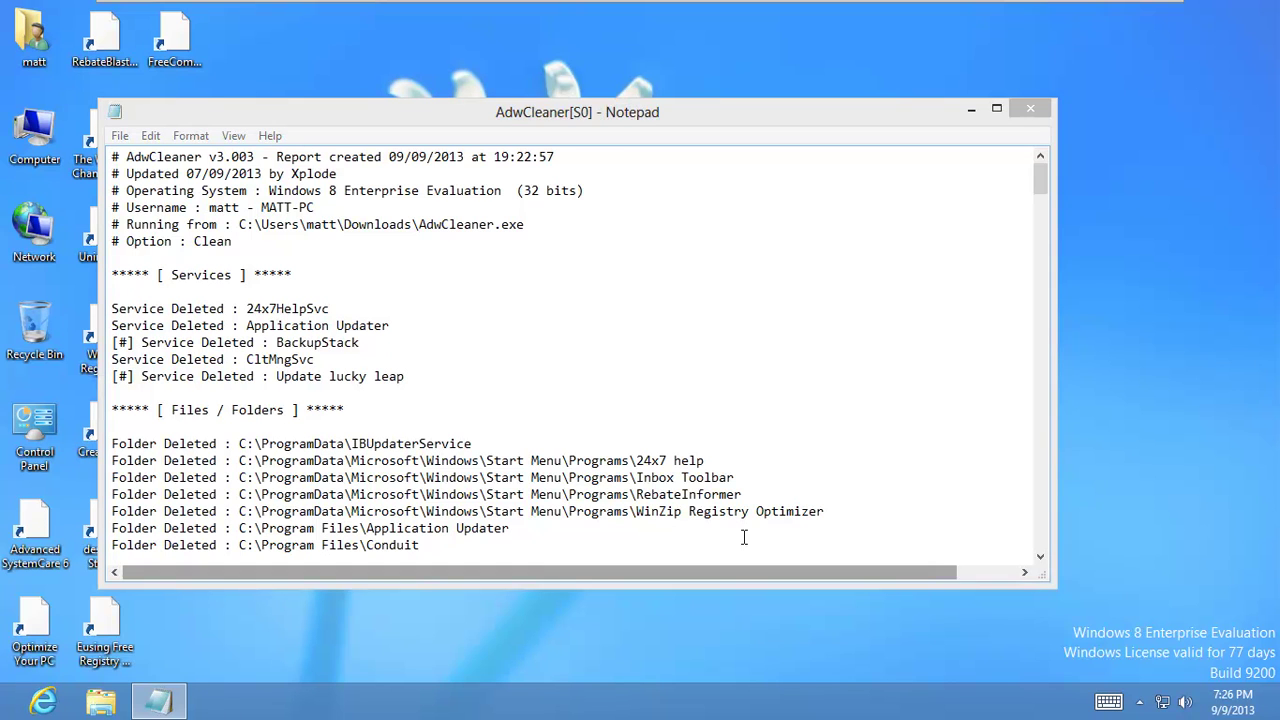
- Review the AdwCleaner report through to its end, and close both the report and the Online Vault window
left_click(1035, 192)
key("shift+Home")
left_click_drag(1042, 178, 1062, 580)
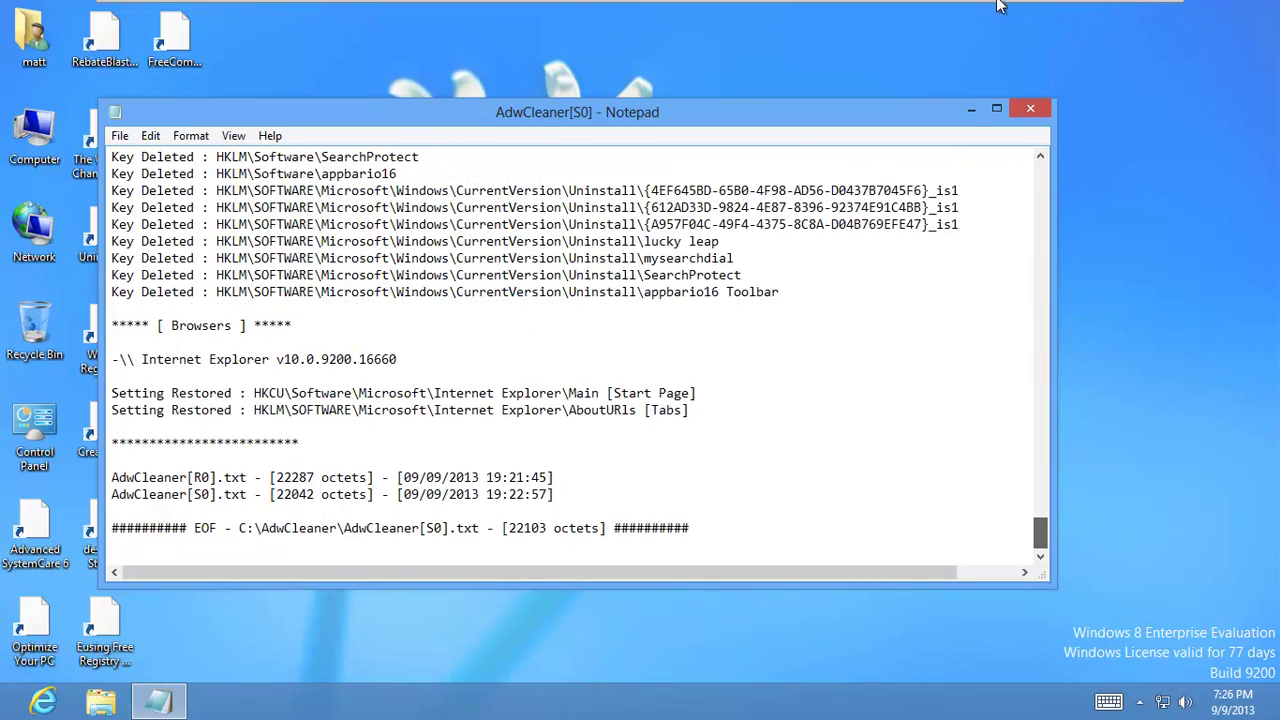
left_click(1030, 110)
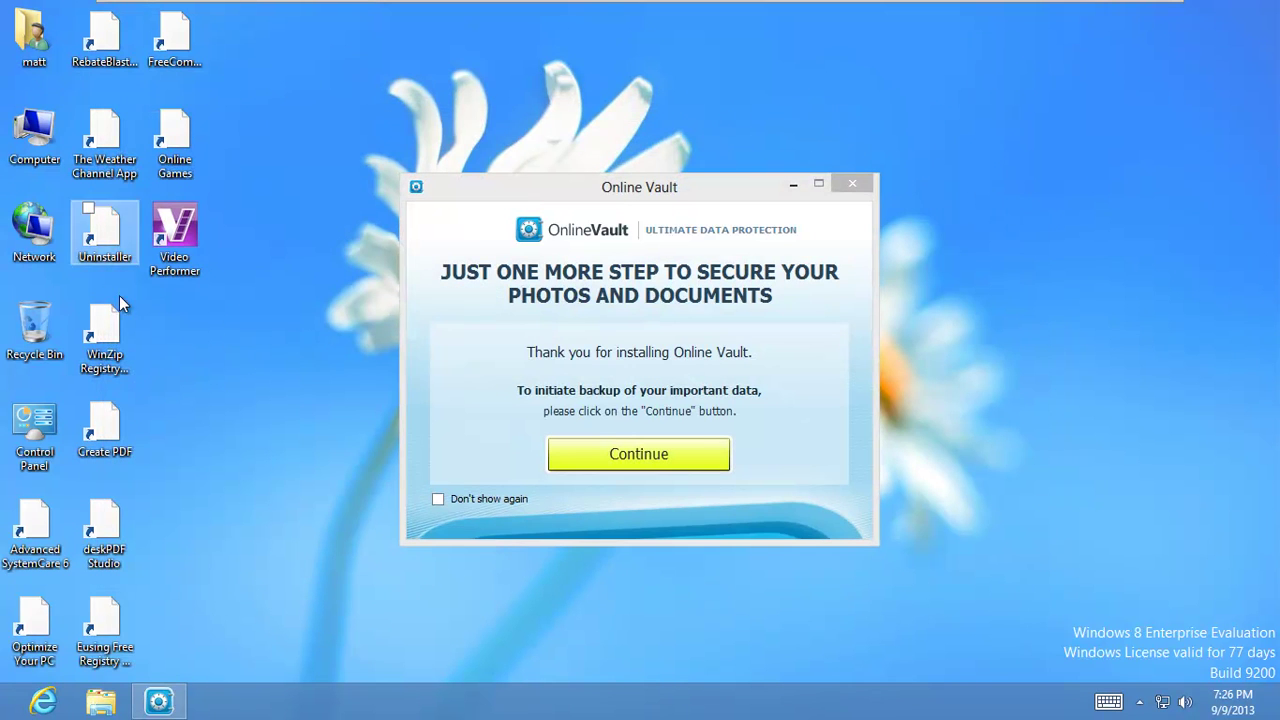
left_click(852, 183)
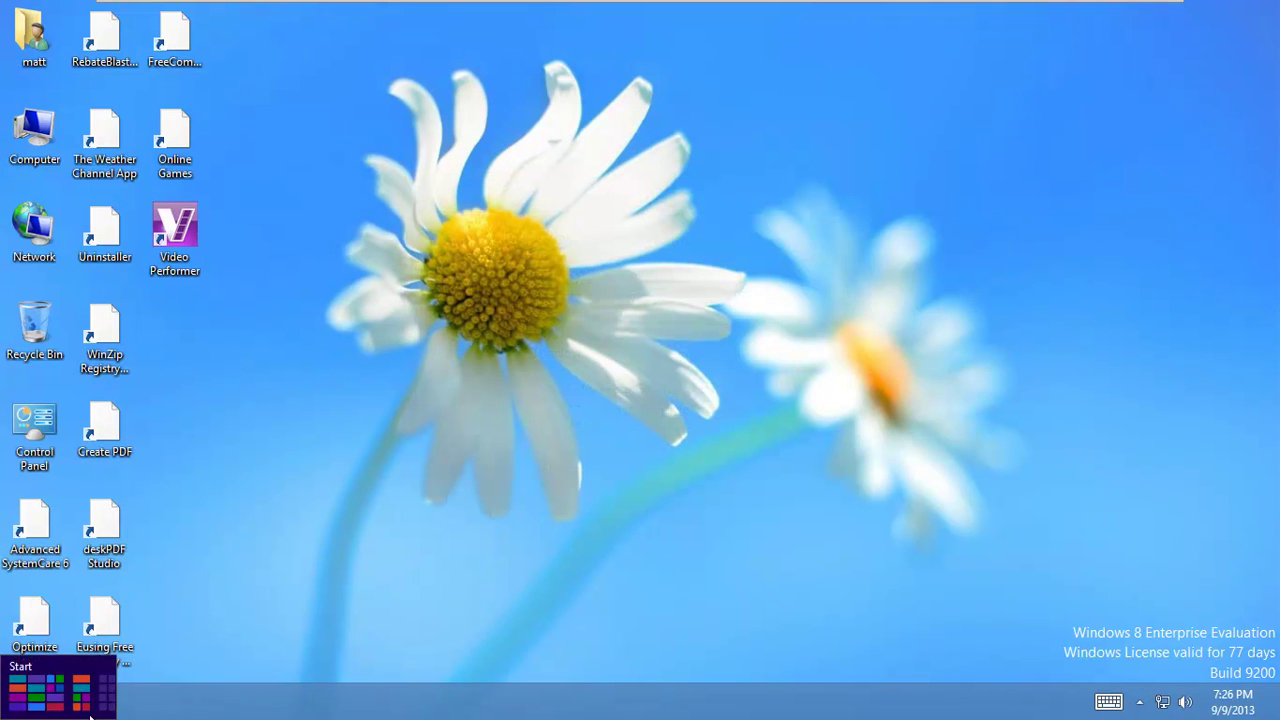
- Open Internet Explorer and force The Weather Channel App to close
left_click(43, 705)
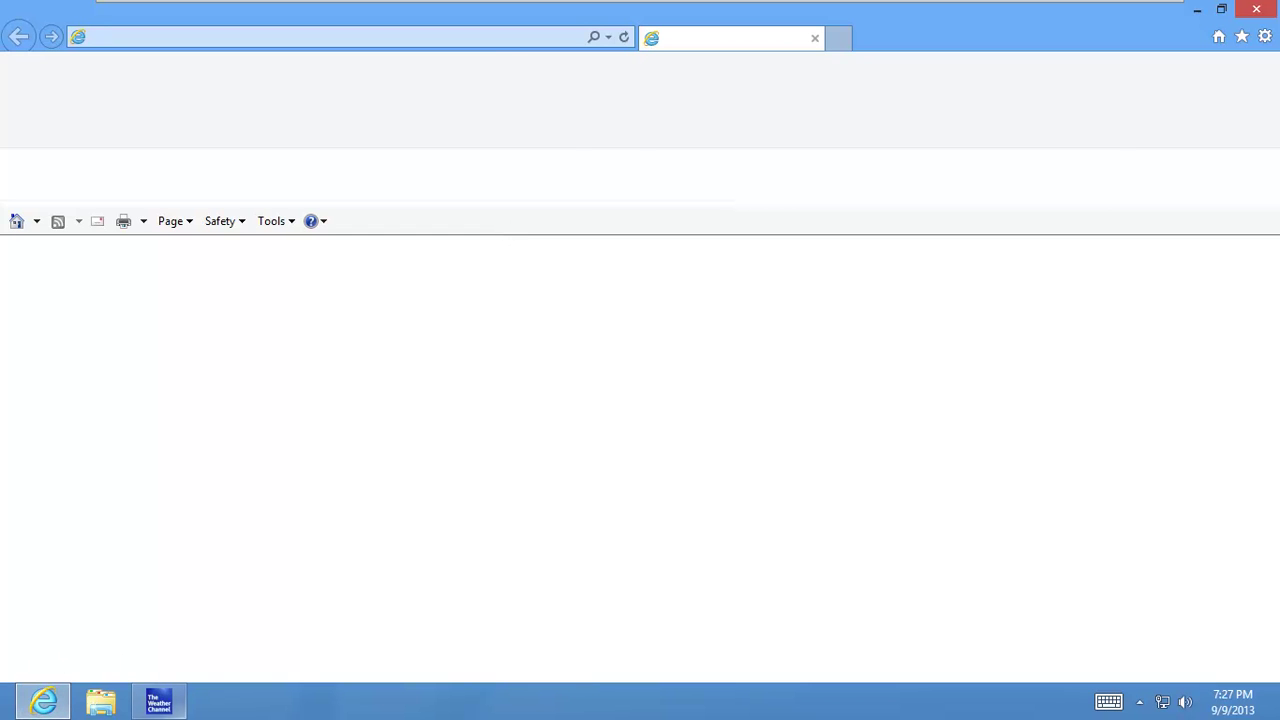
left_click(162, 705)
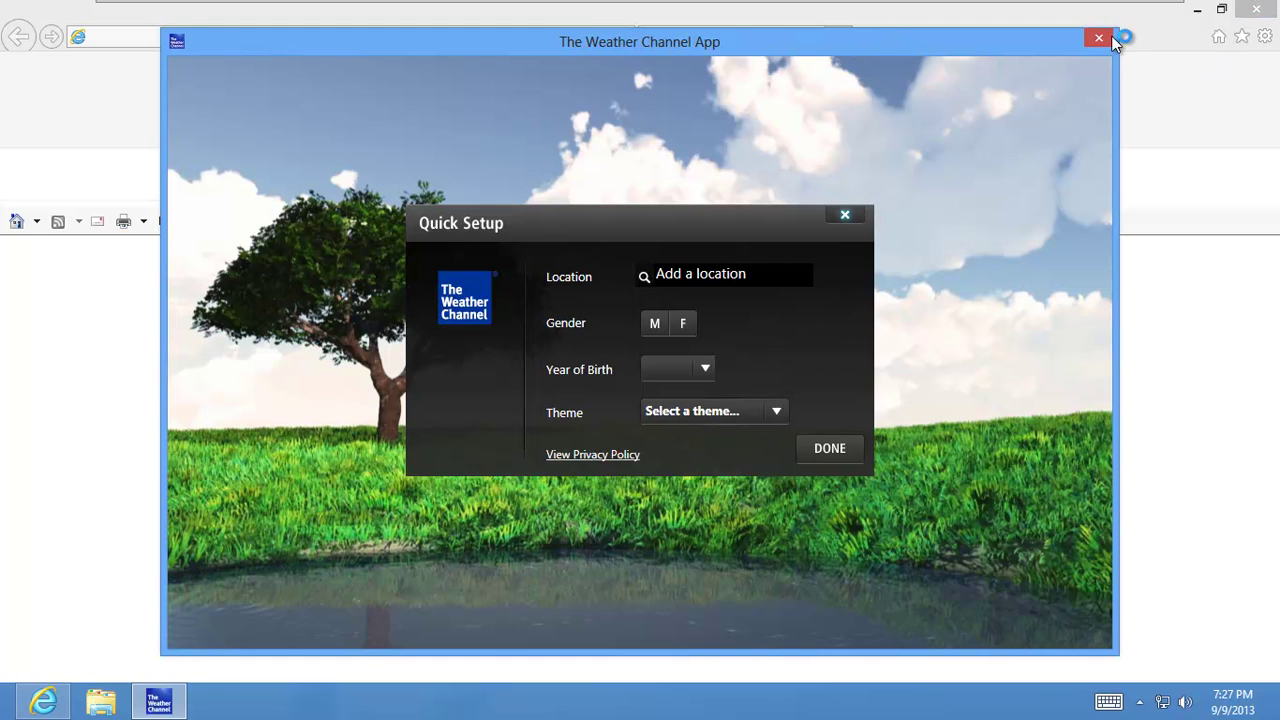
left_click(1140, 701)
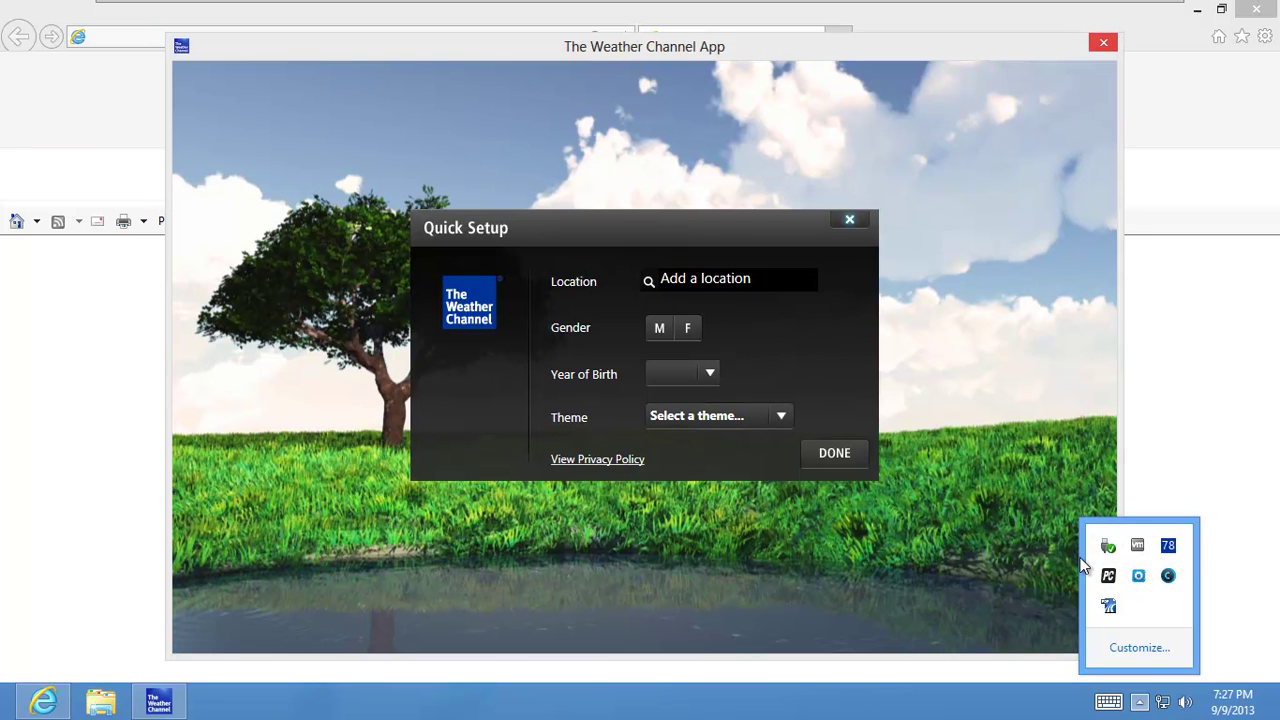
left_click(834, 453)
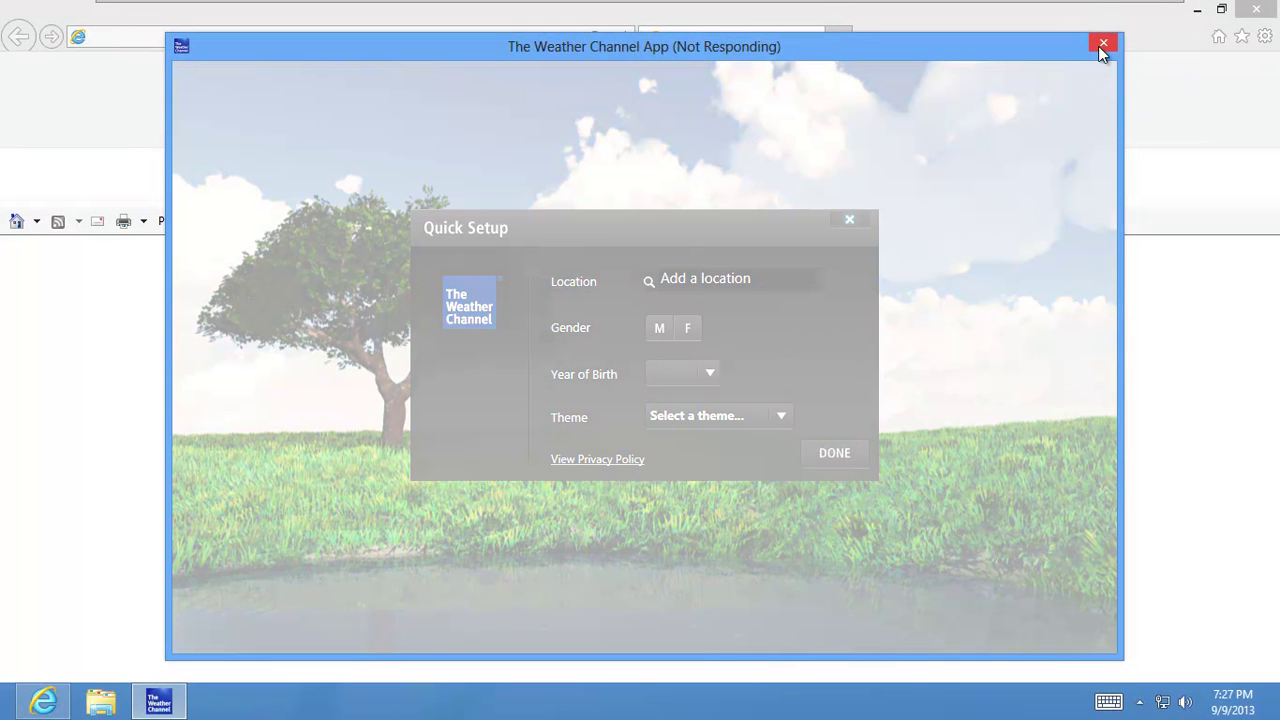
left_click(651, 373)
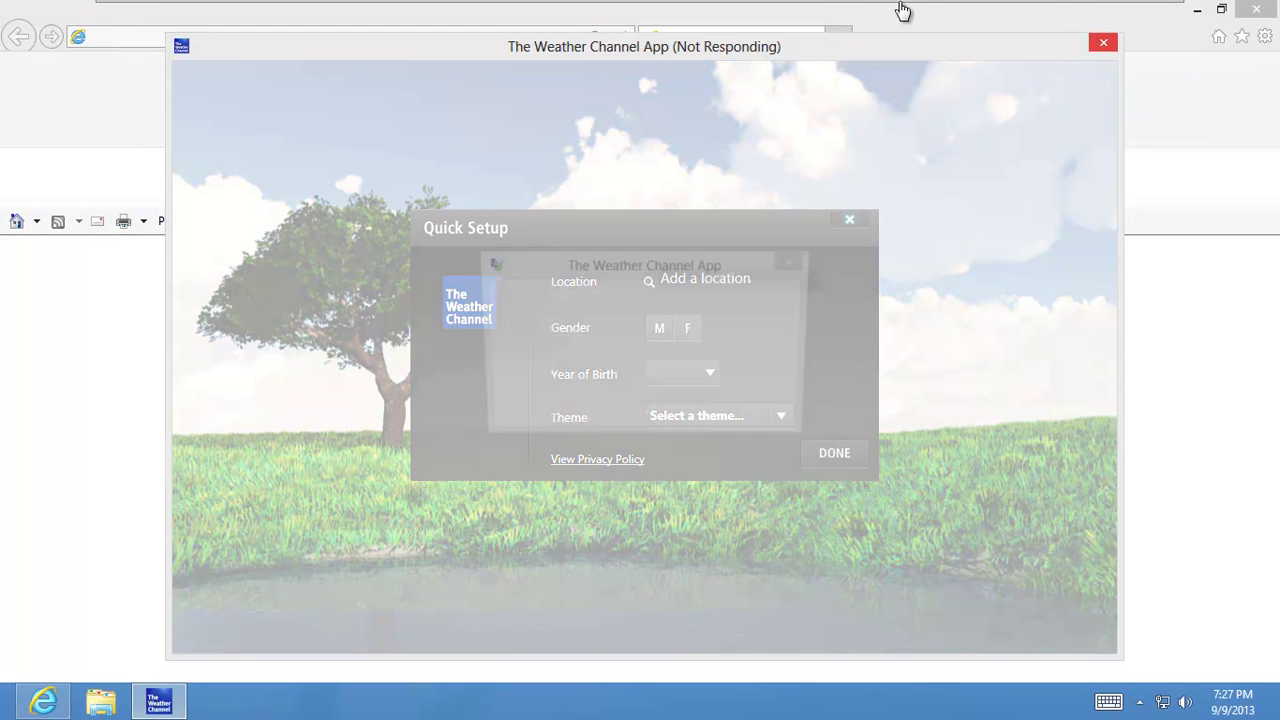
left_click(580, 358)
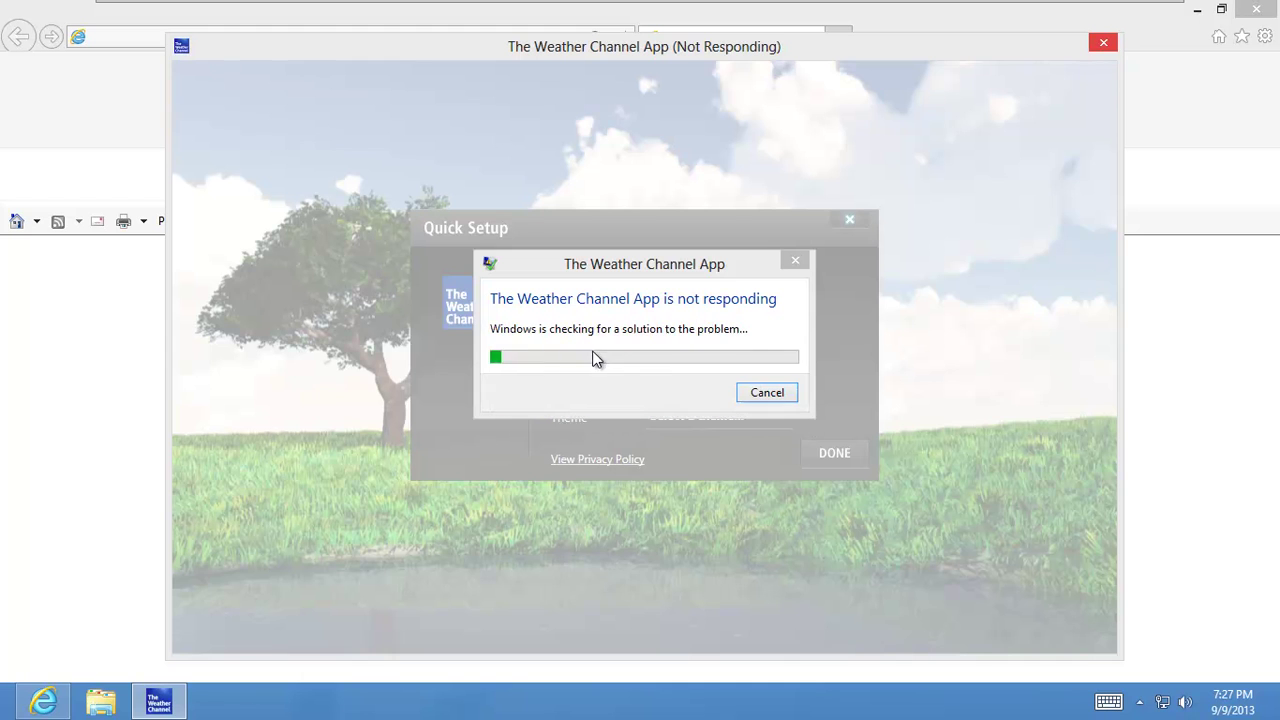
left_click(770, 394)
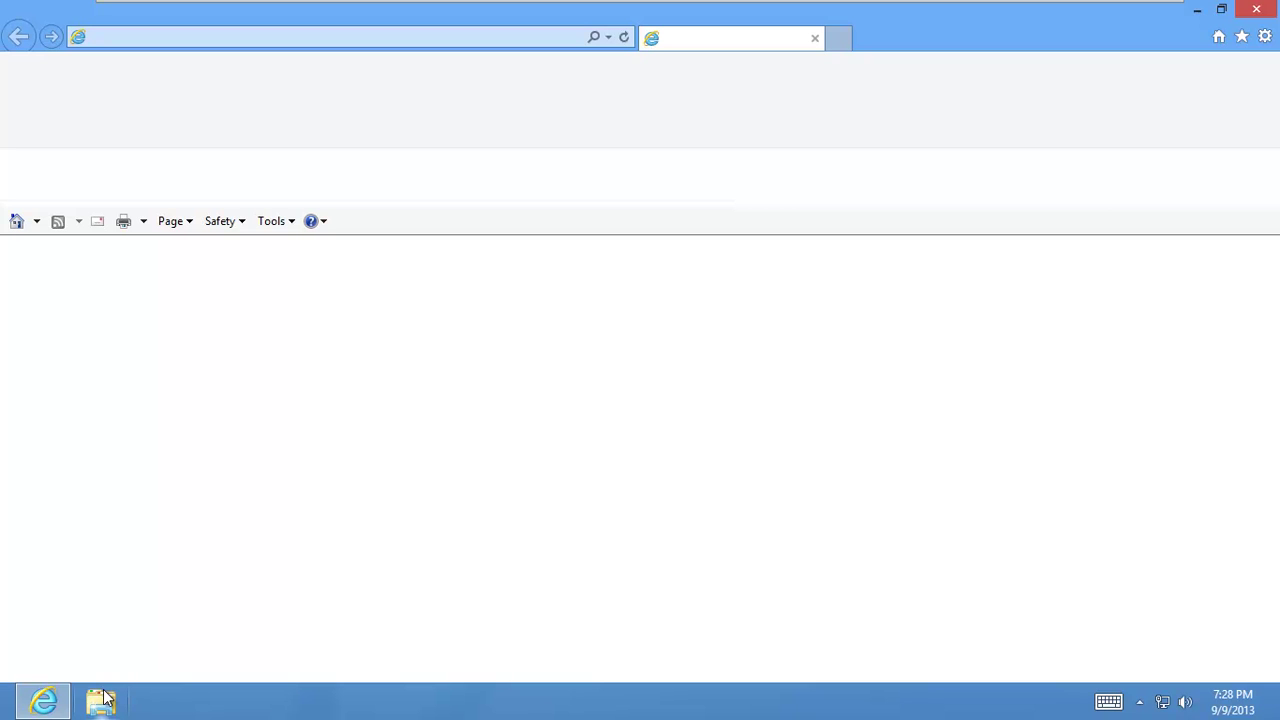
- Minimize Internet Explorer, open Programs and Features from Control Panel, and examine the list of installed programs for remaining unwanted software
left_click(1196, 10)
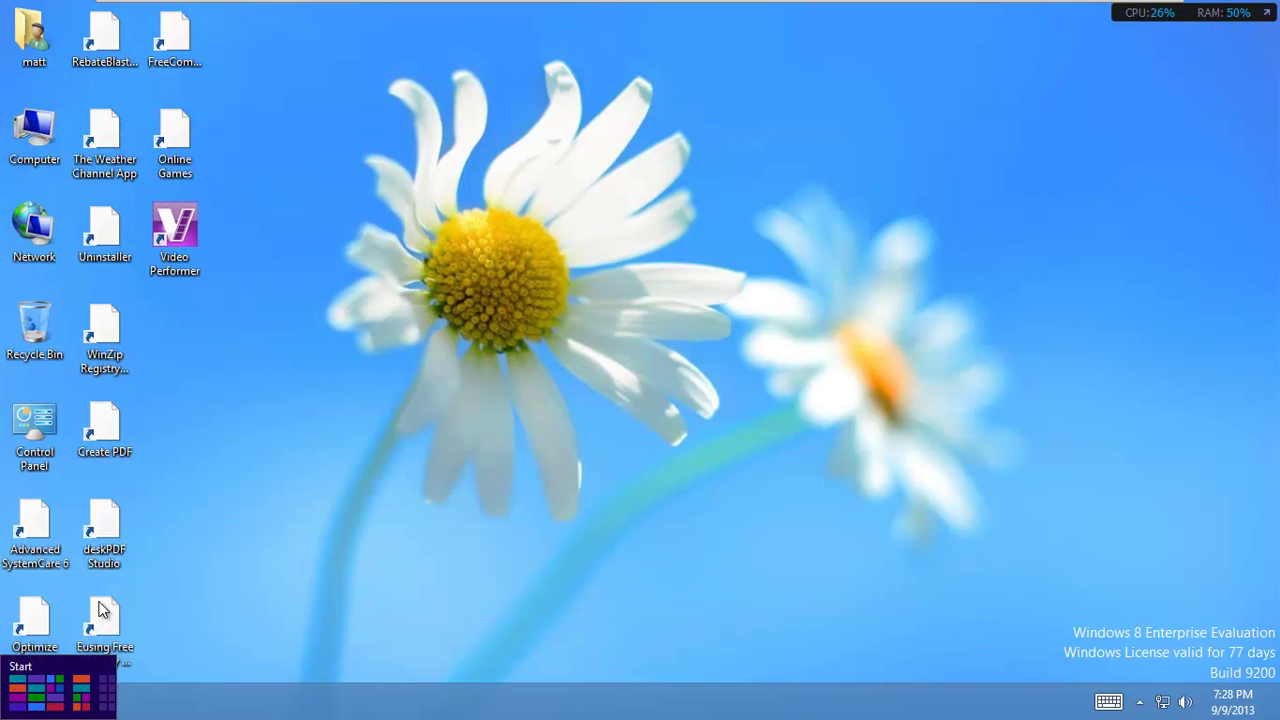
left_click(55, 432)
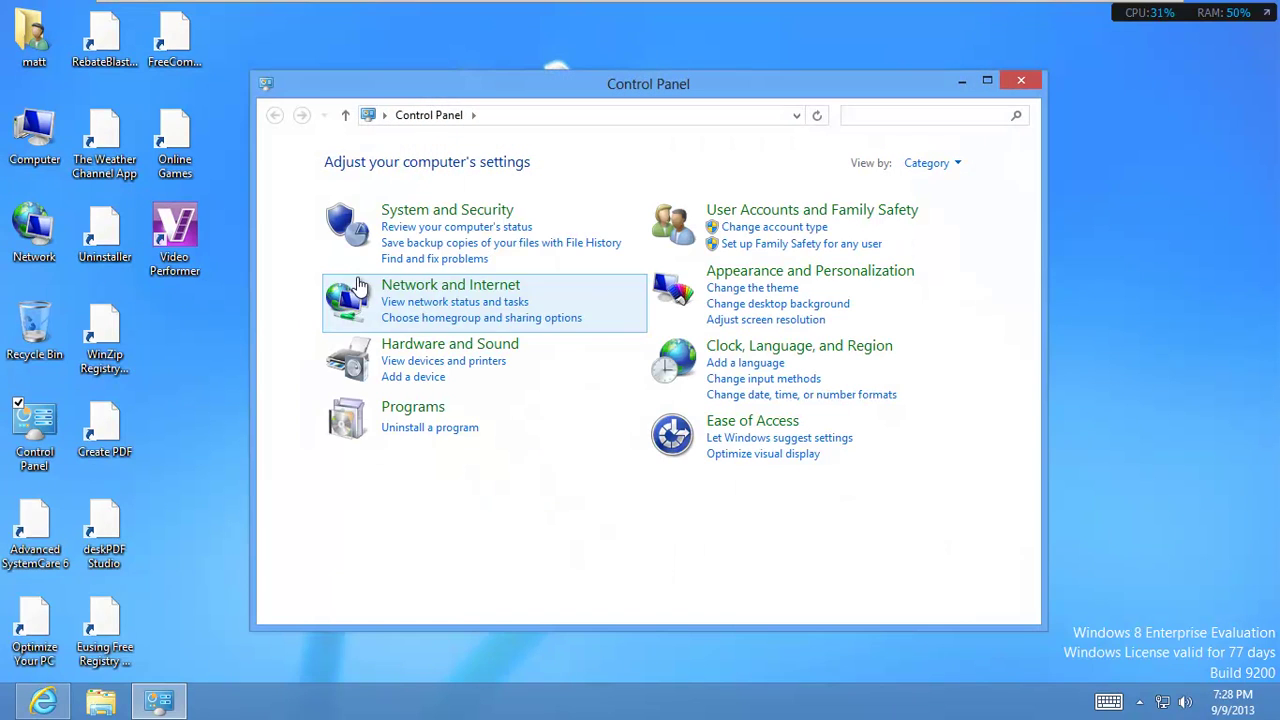
left_click(451, 428)
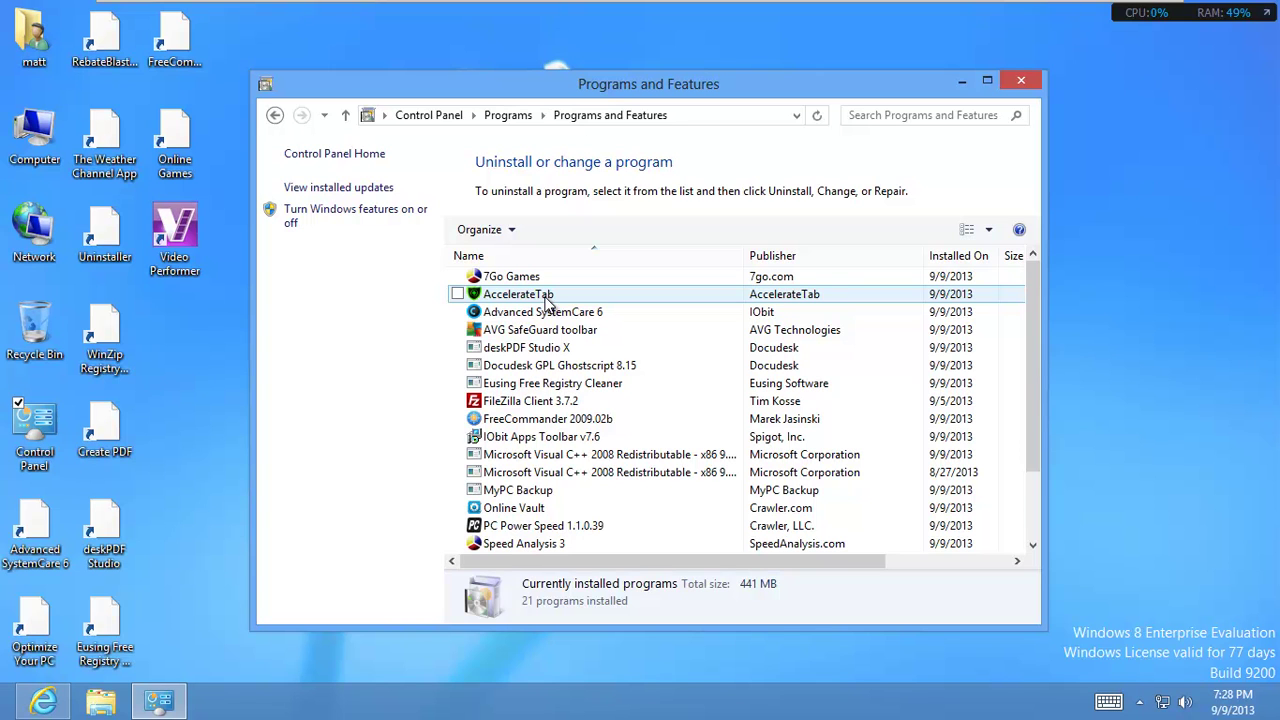
left_click(590, 313)
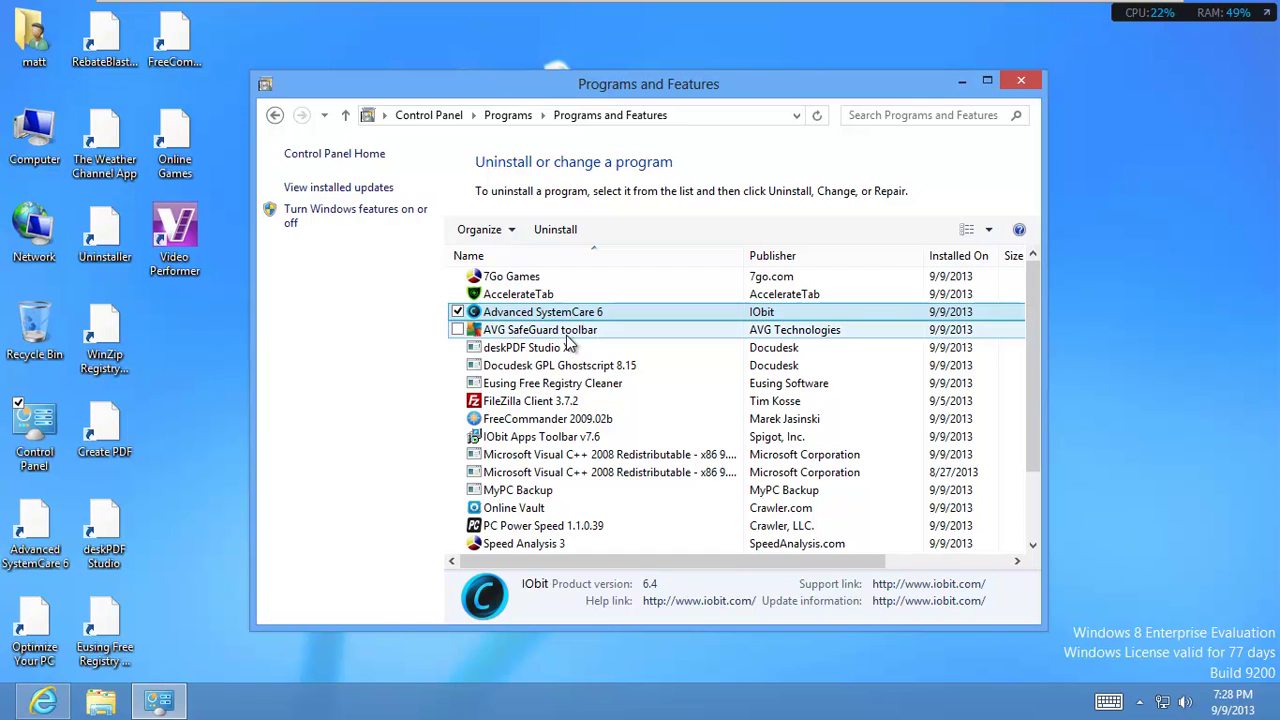
left_click(567, 333)
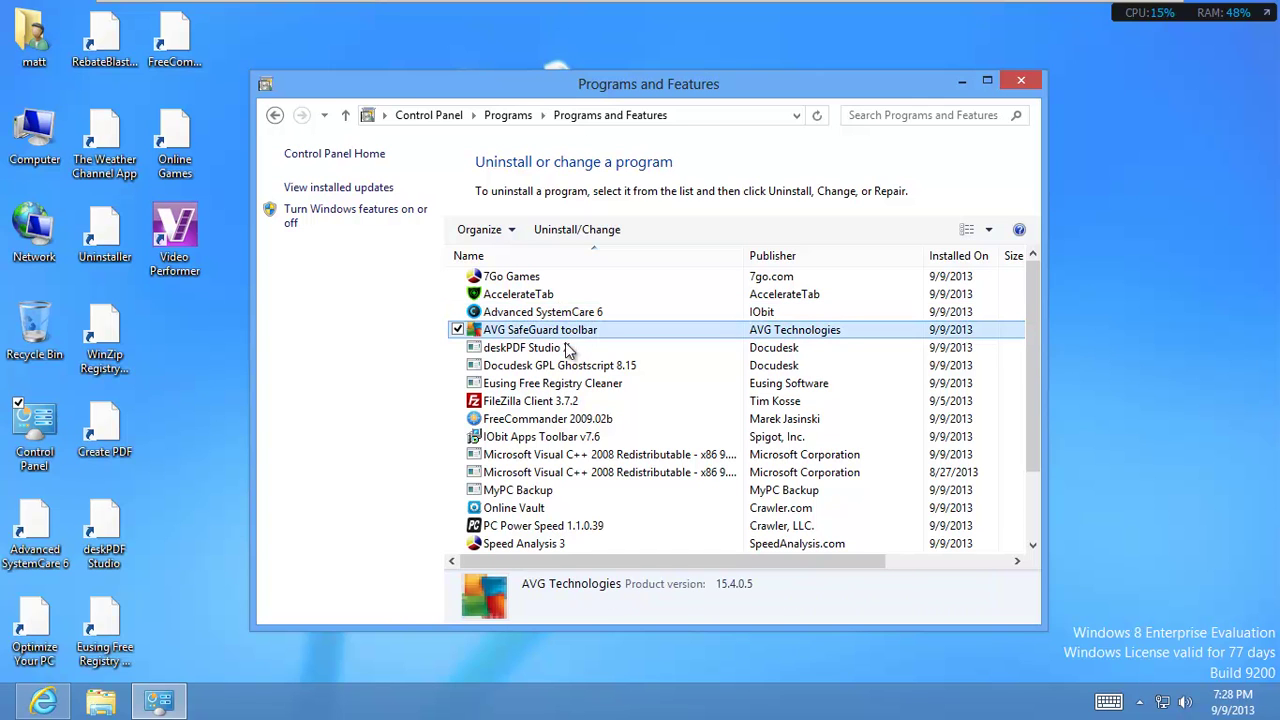
left_click(557, 352)
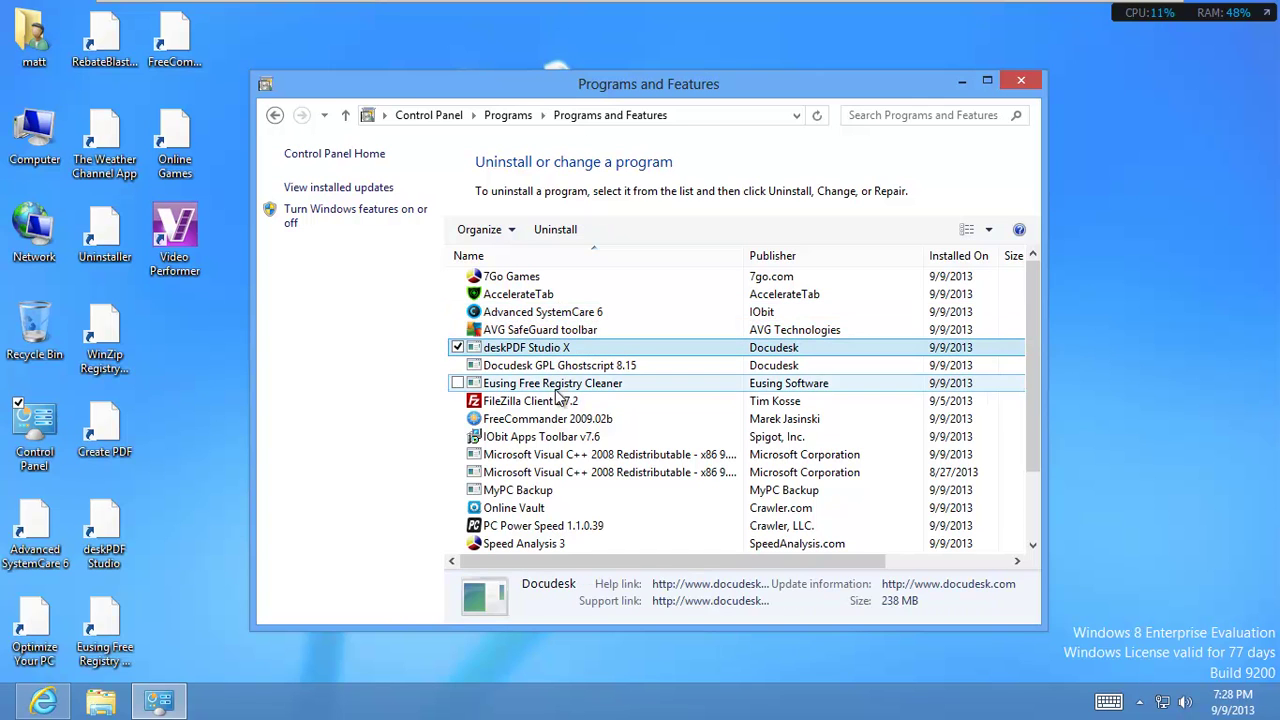
scroll(560, 454, "down", 2)
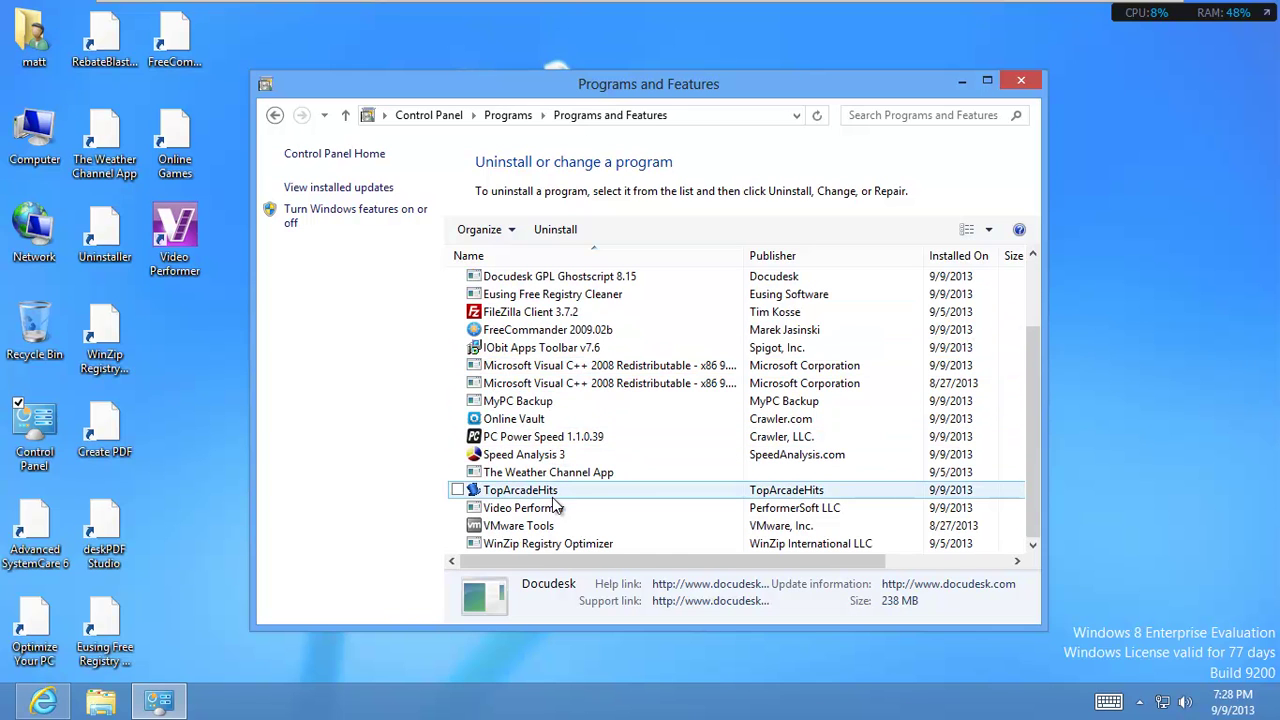
scroll(557, 496, "up", 2)
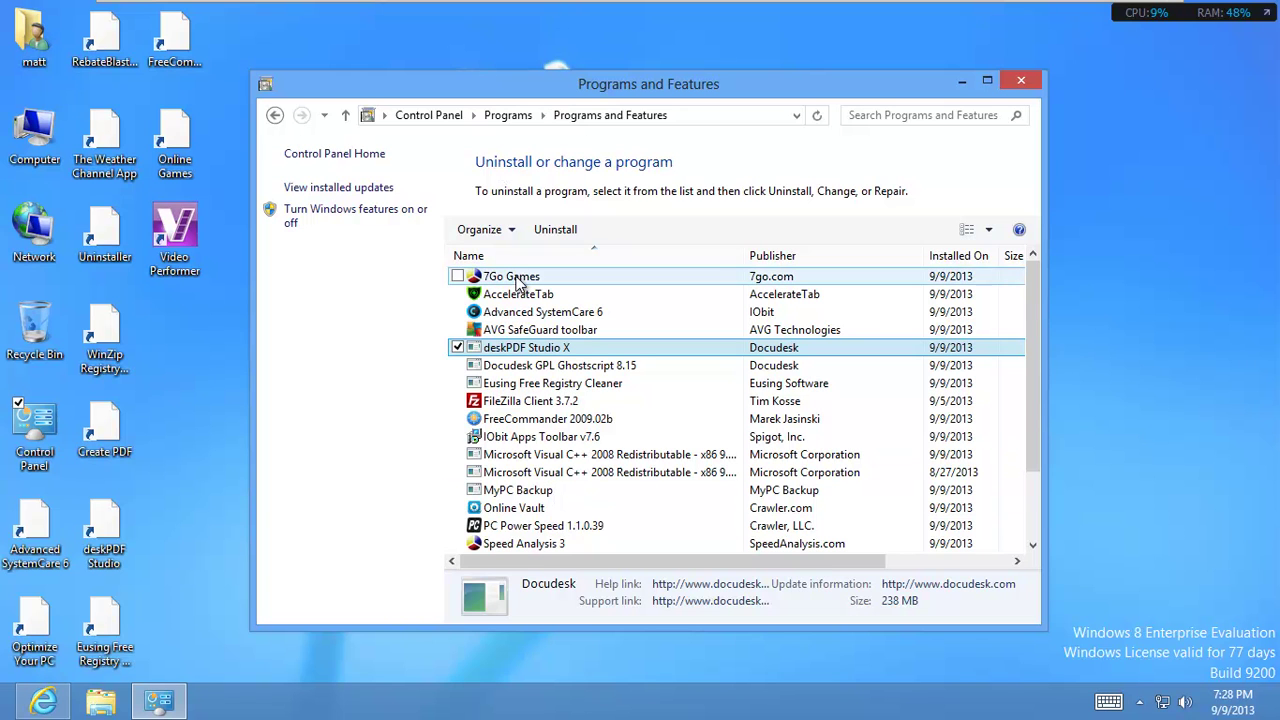
- Restore the blank Internet Explorer window, close it, and return to the desktop
left_click(43, 702)
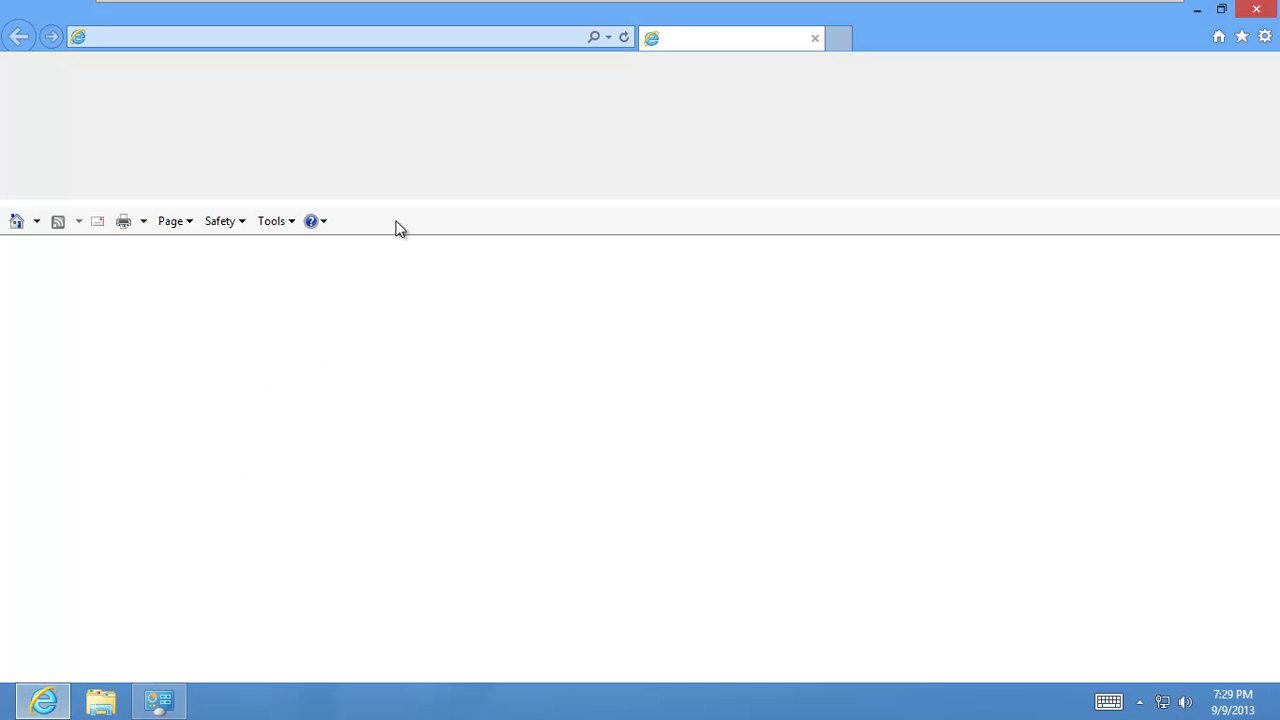
left_click(1256, 9)
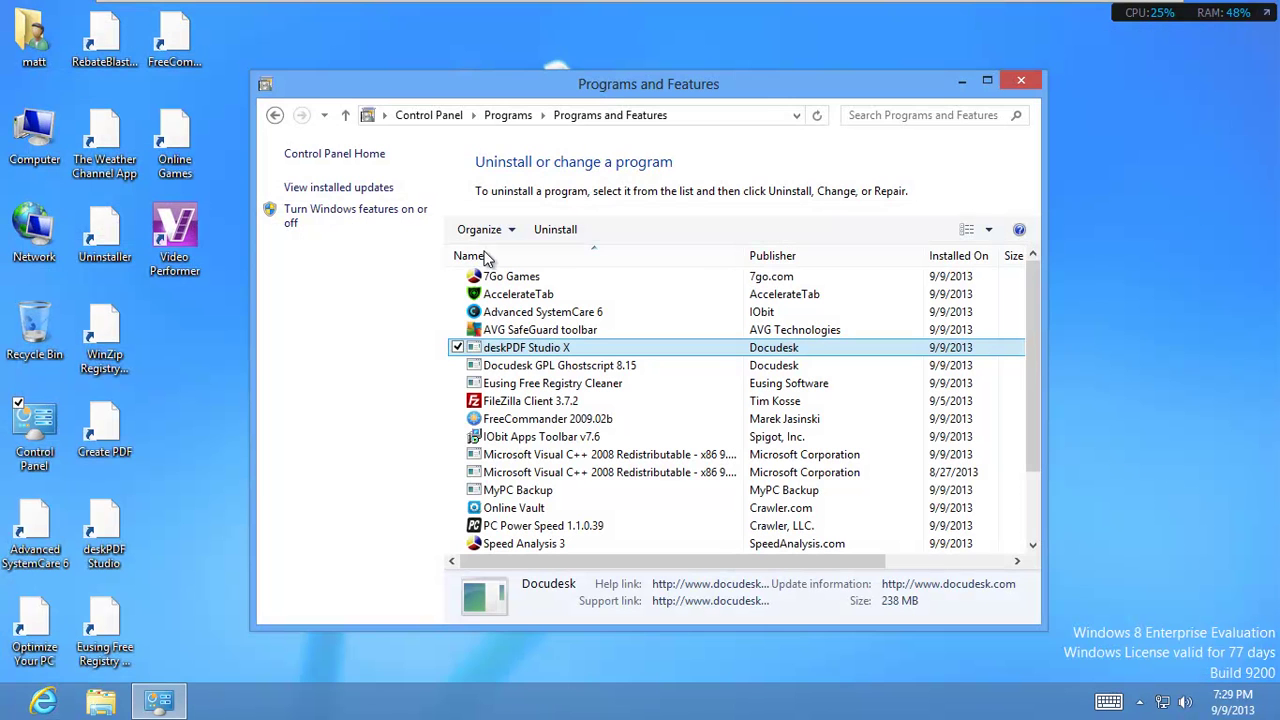
key("super")
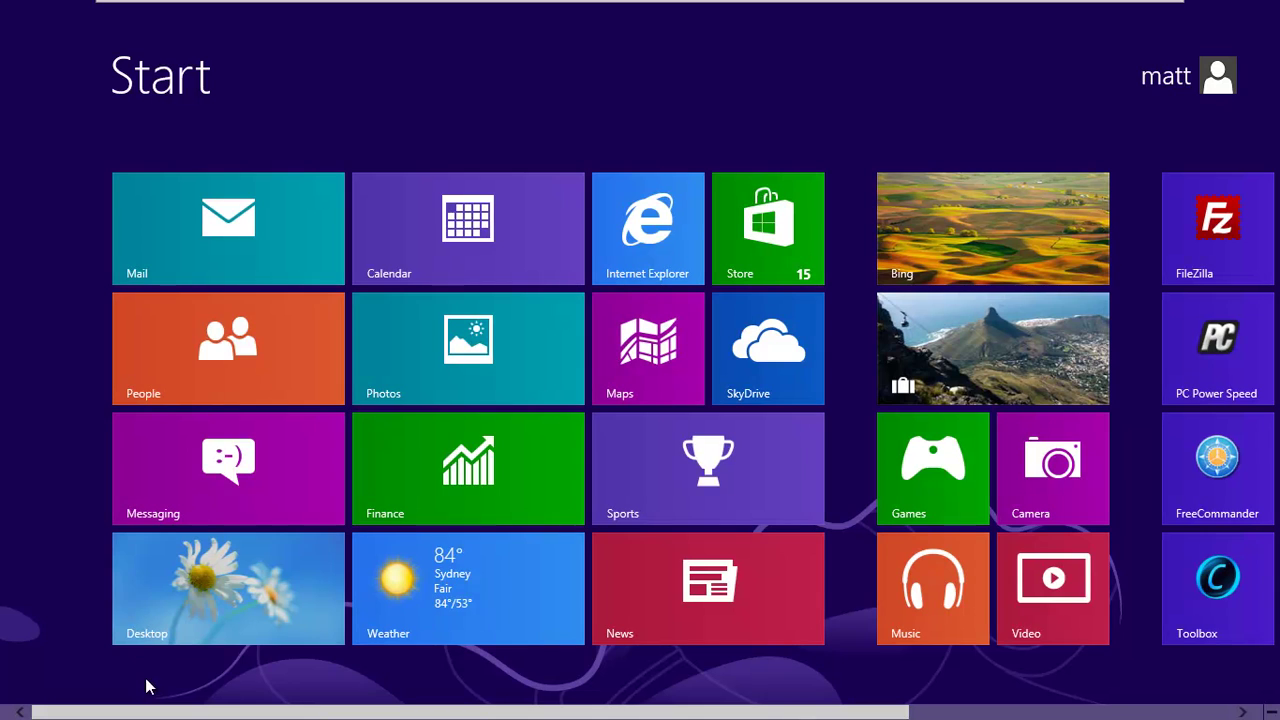
left_click(170, 631)
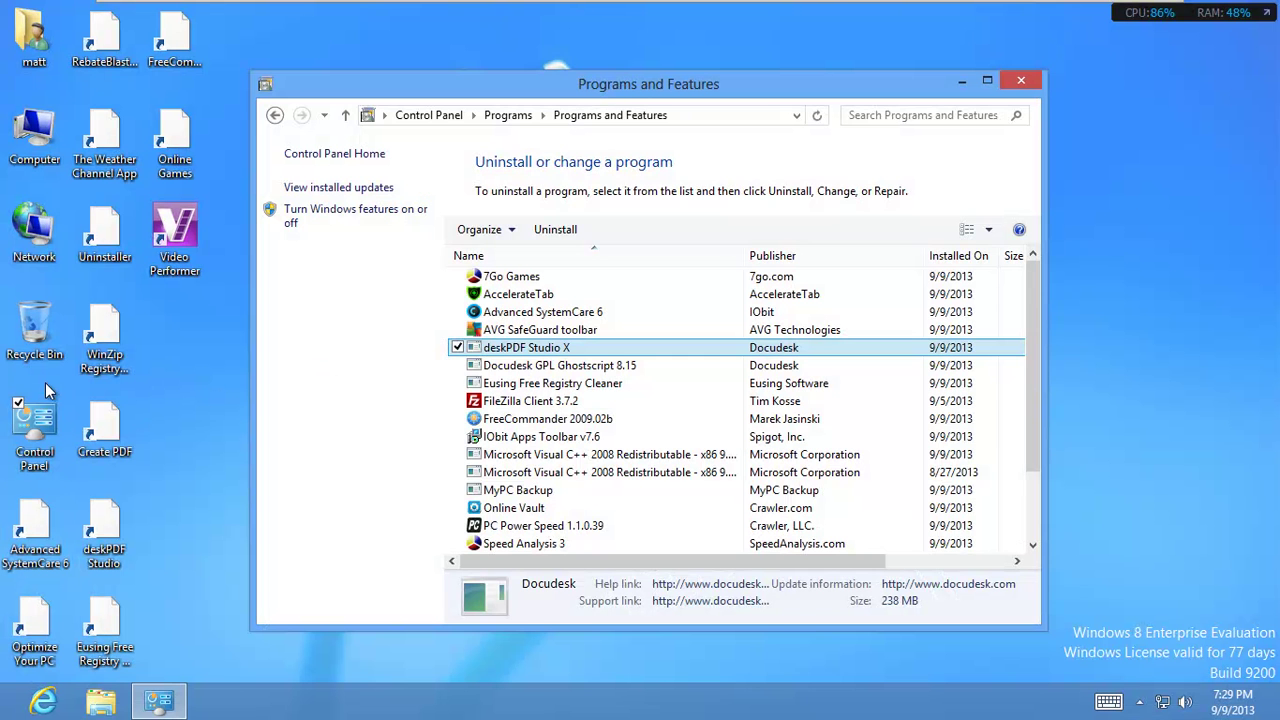
- Open a second Control Panel window and bring up Internet Options from the Network and Internet category
double_click(40, 440)
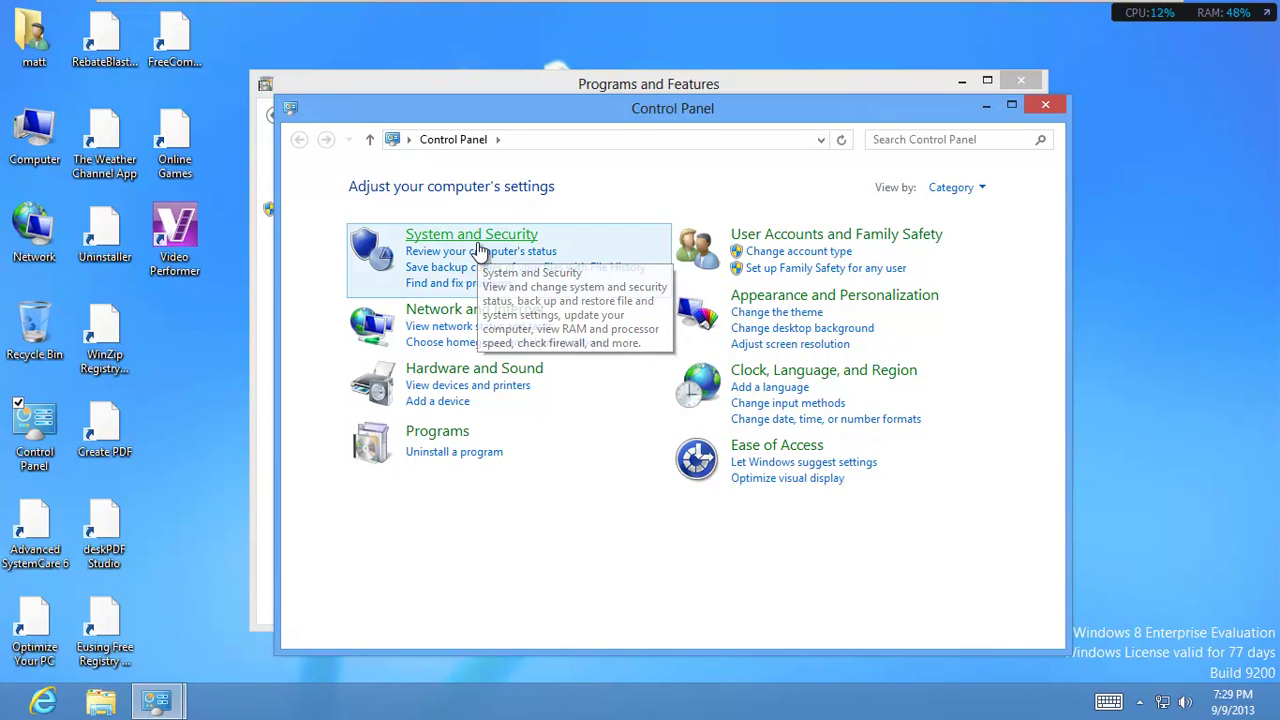
left_click(531, 238)
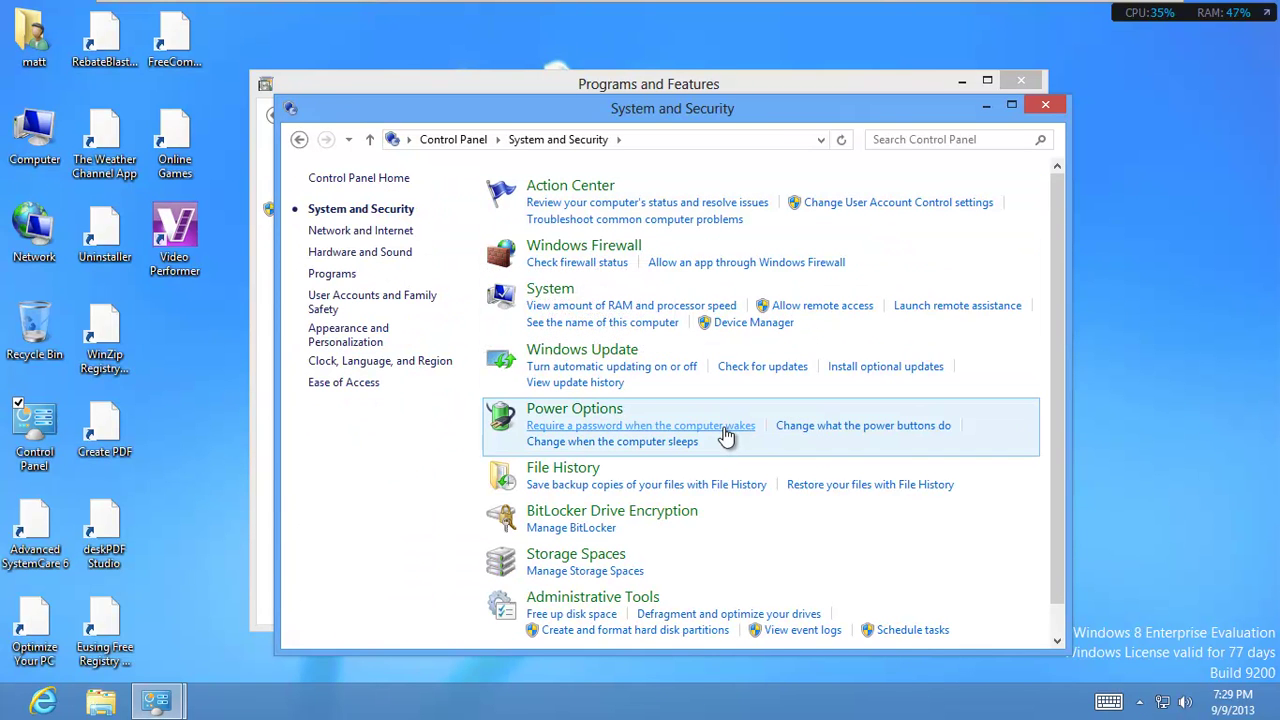
scroll(749, 403, "down", 1)
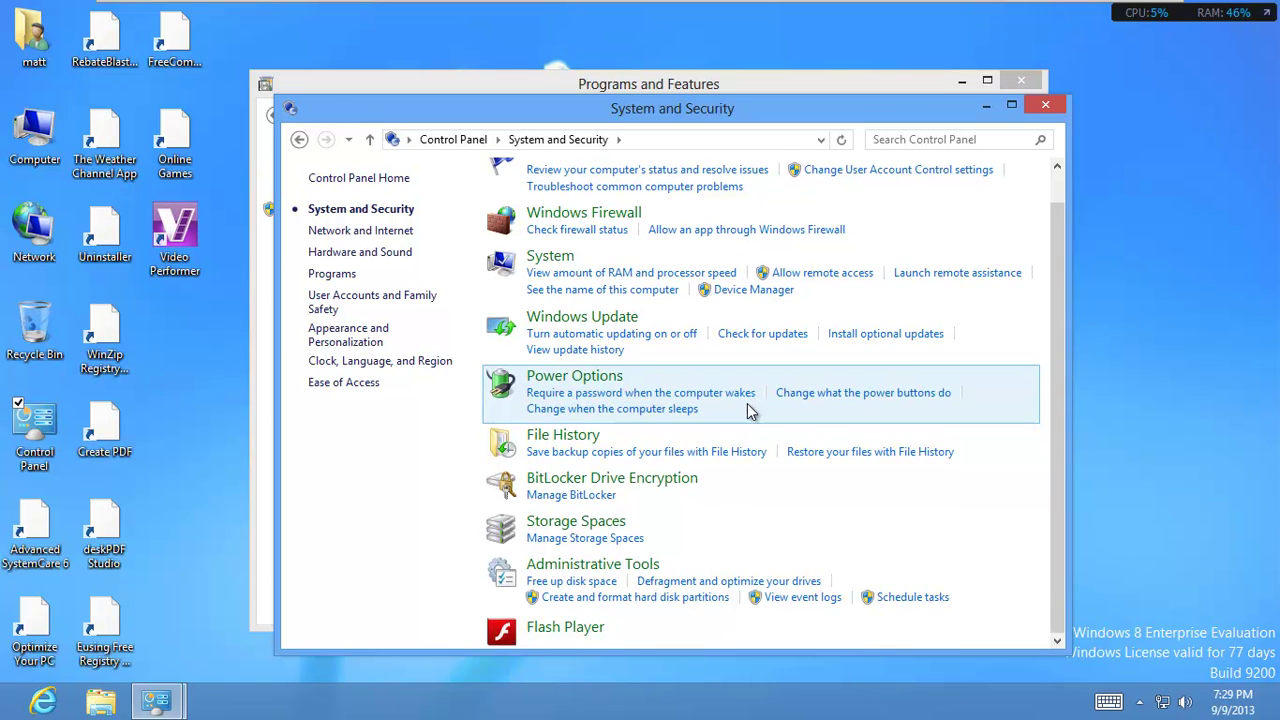
scroll(750, 410, "up", 1)
left_click(386, 233)
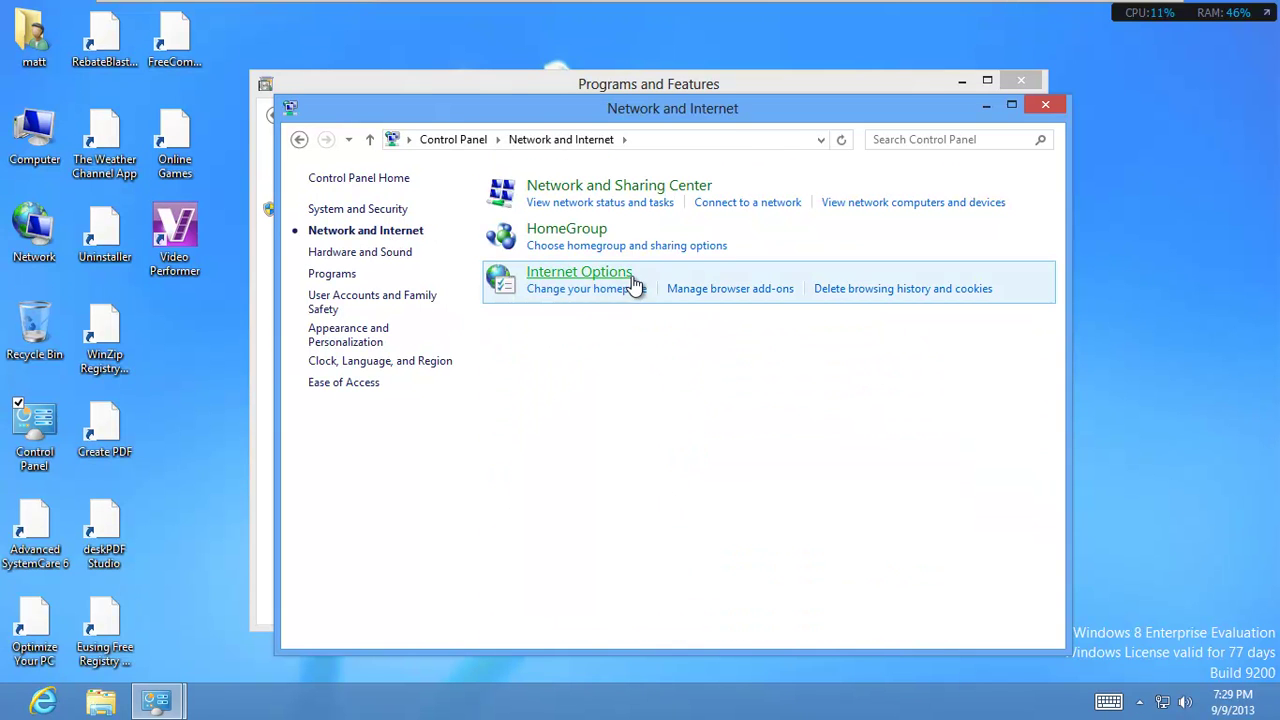
left_click(568, 284)
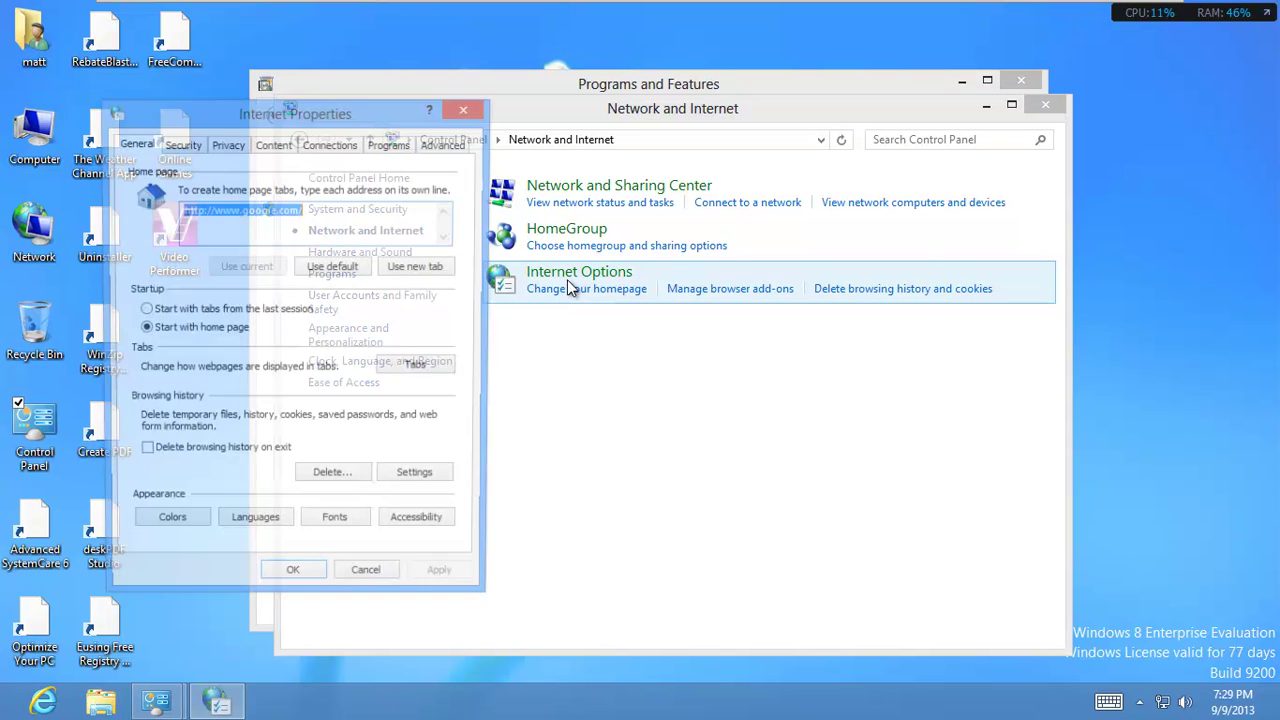
left_click(466, 108)
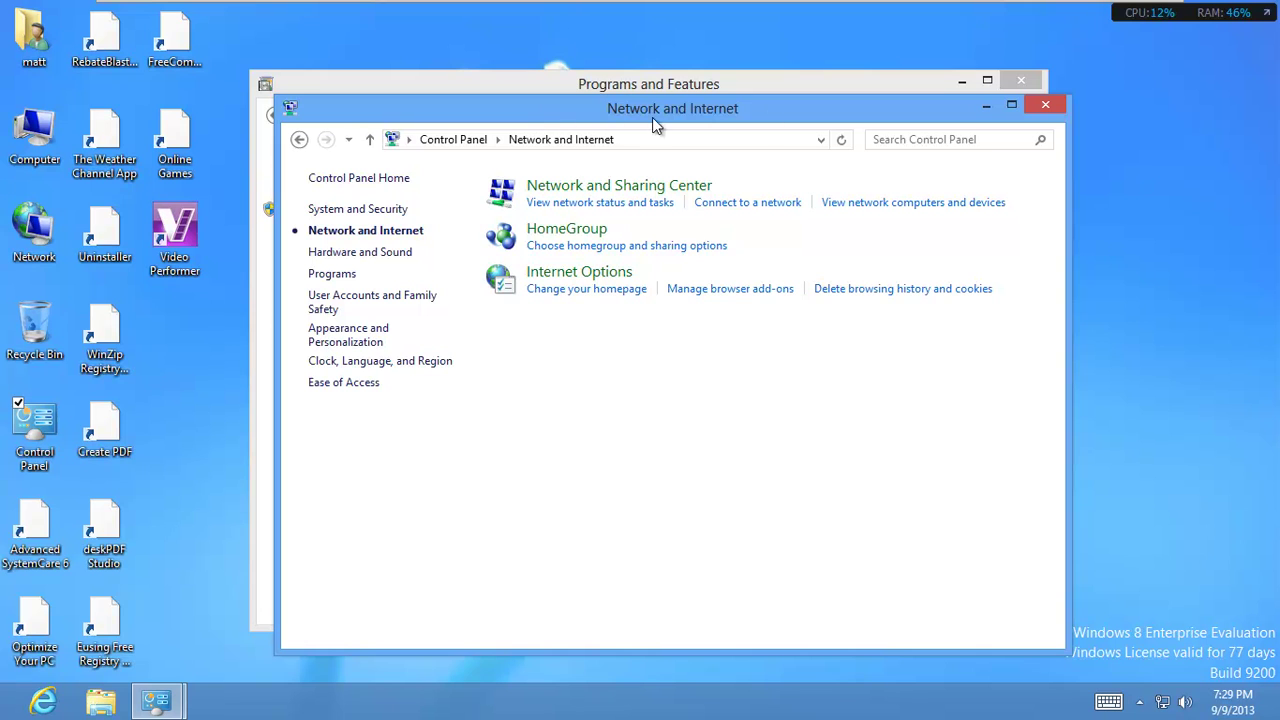
left_click(580, 284)
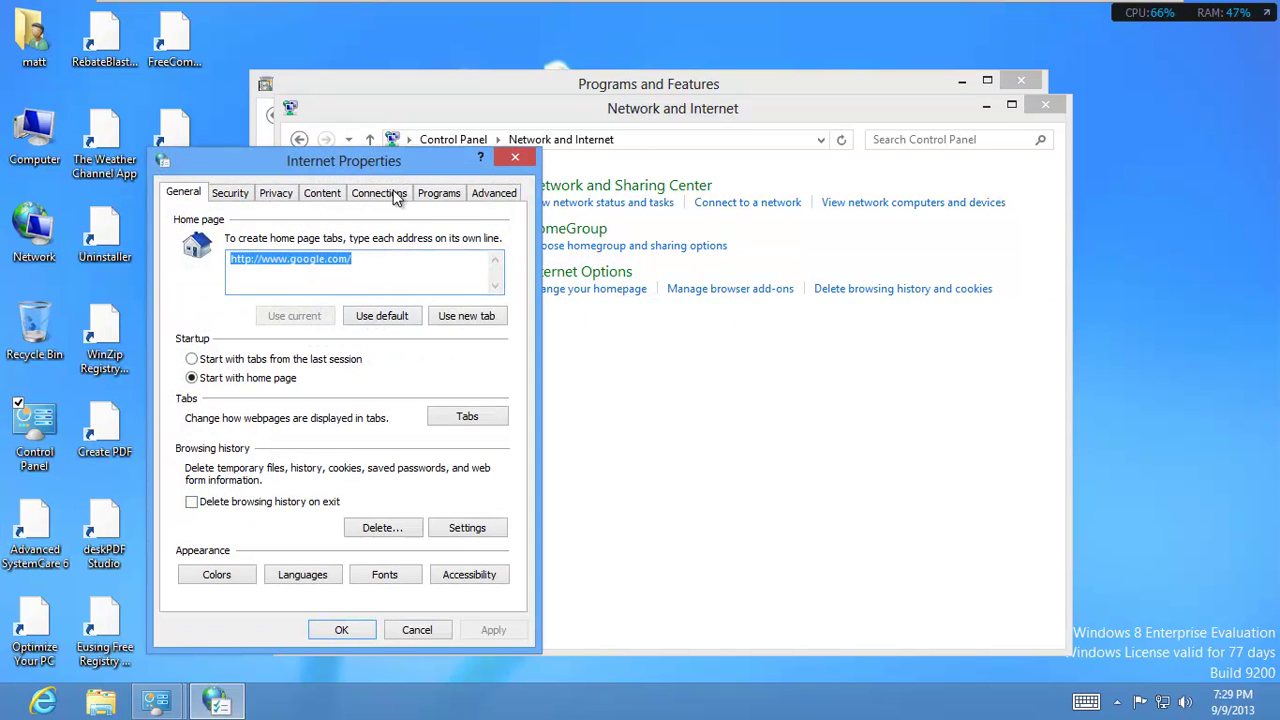
- Try to reset Internet Explorer's settings from the advanced internet options, acknowledging the notice about other open windows and programs
left_click(505, 194)
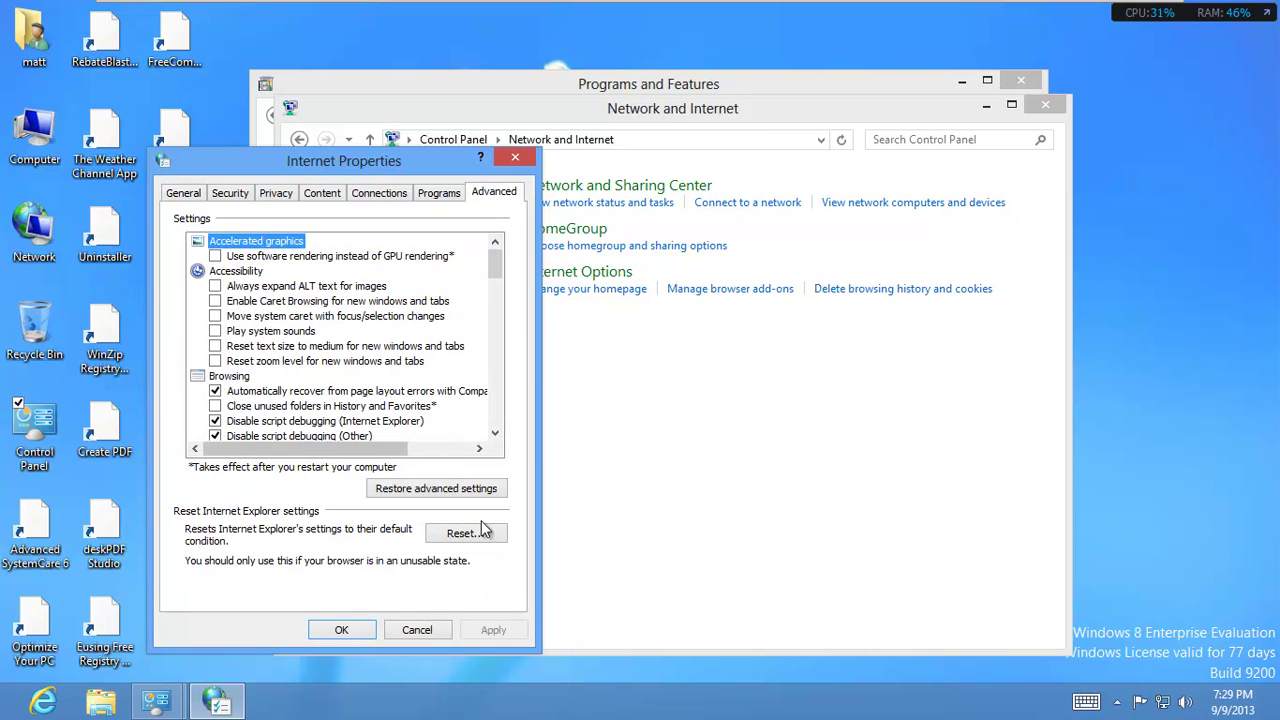
left_click(477, 535)
left_click(428, 270)
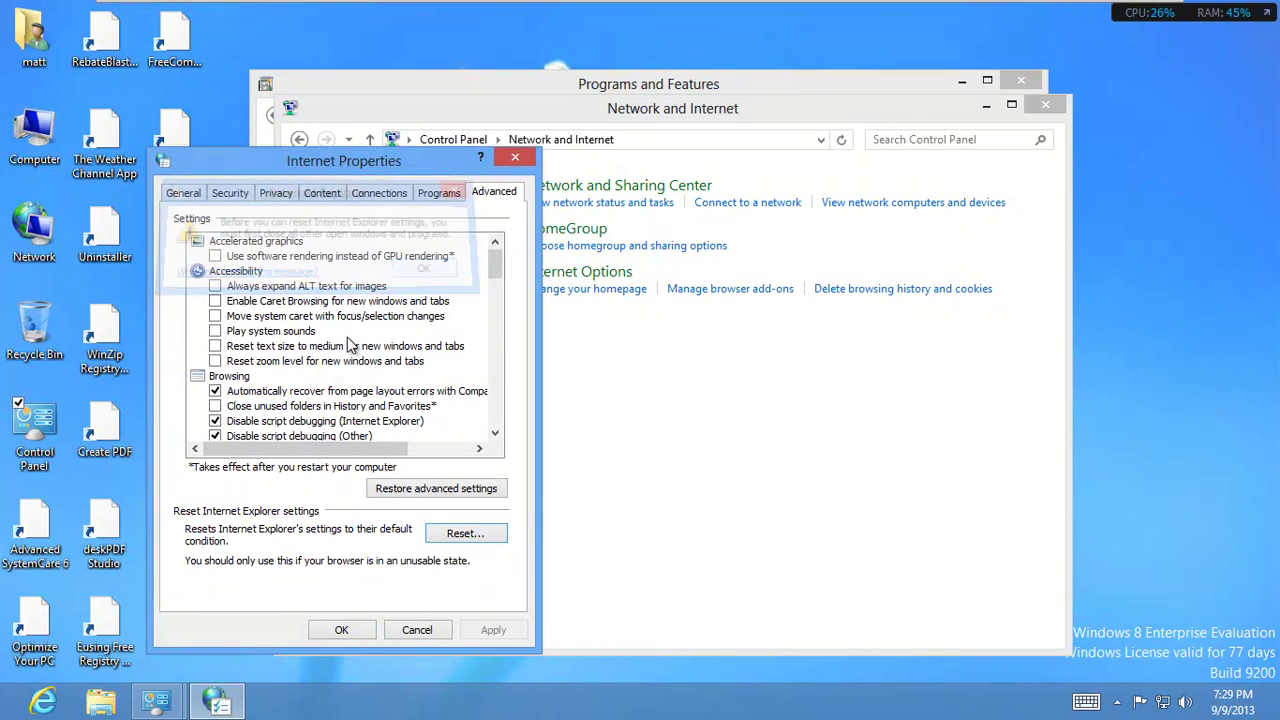
- Open Task Manager, end the background Internet Explorer process, and minimize Task Manager
left_click(364, 716)
right_click(370, 700)
left_click(420, 636)
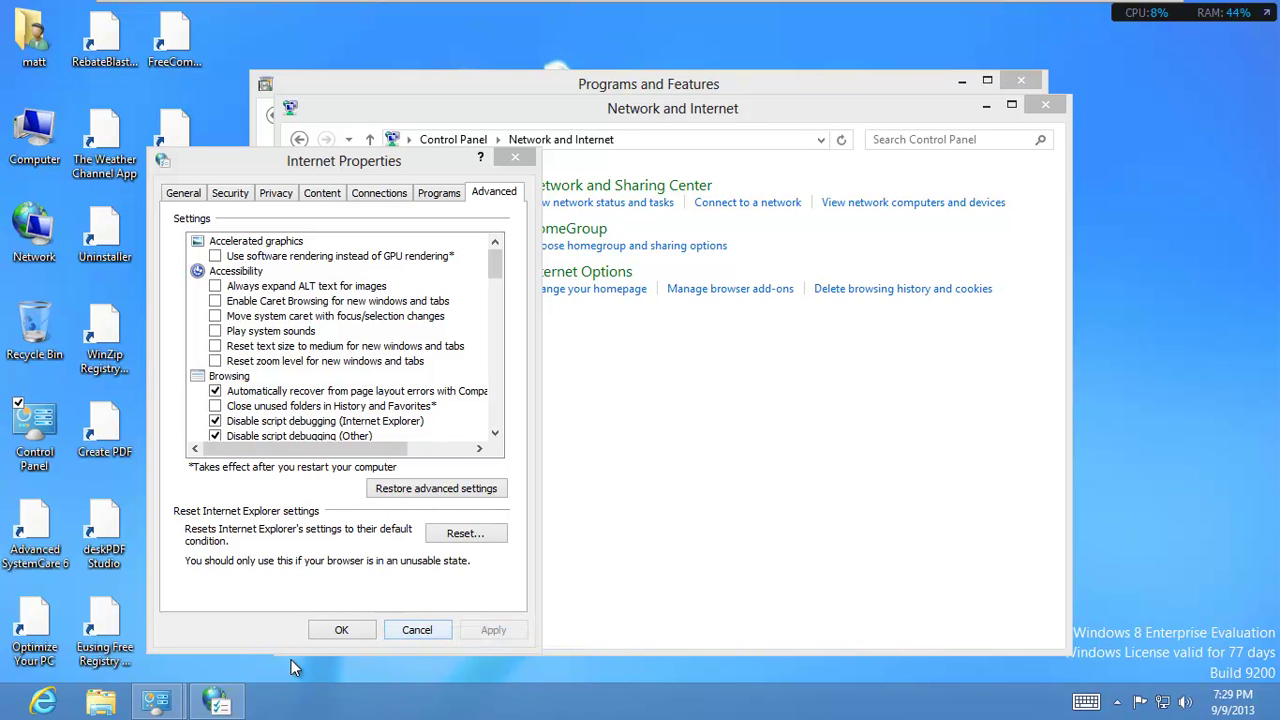
mouse_move(405, 8)
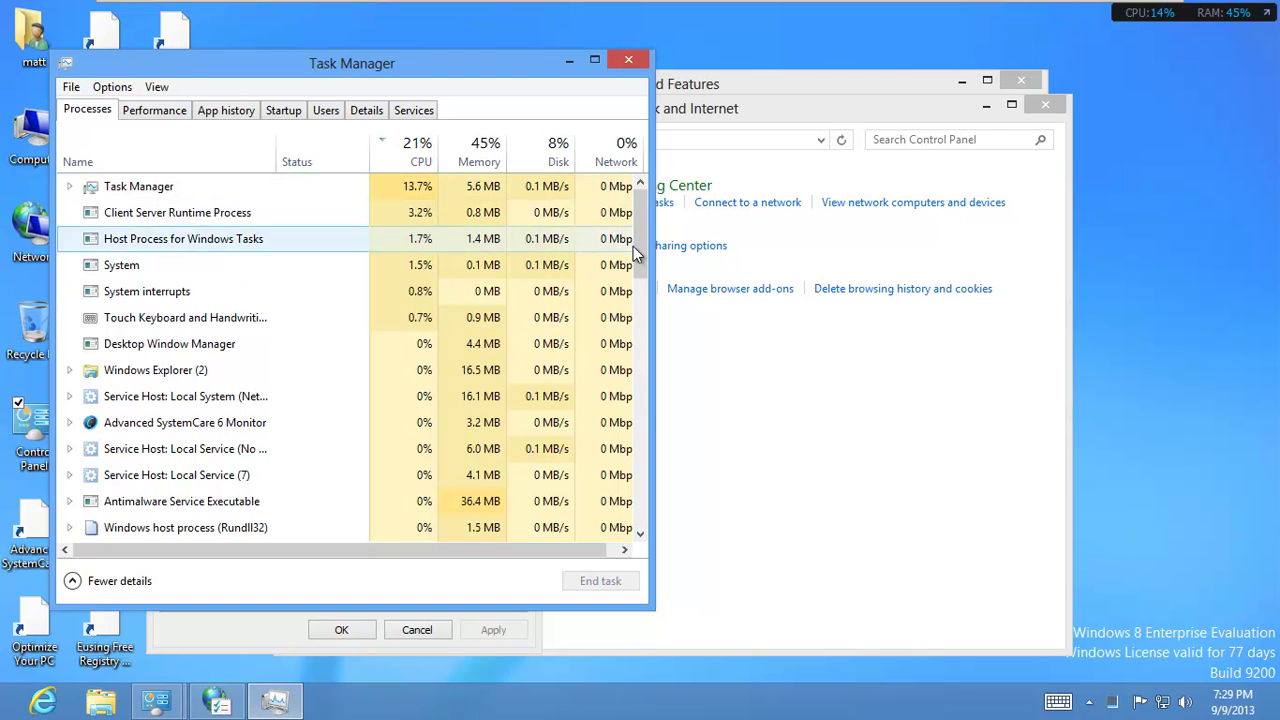
left_click_drag(642, 254, 641, 316)
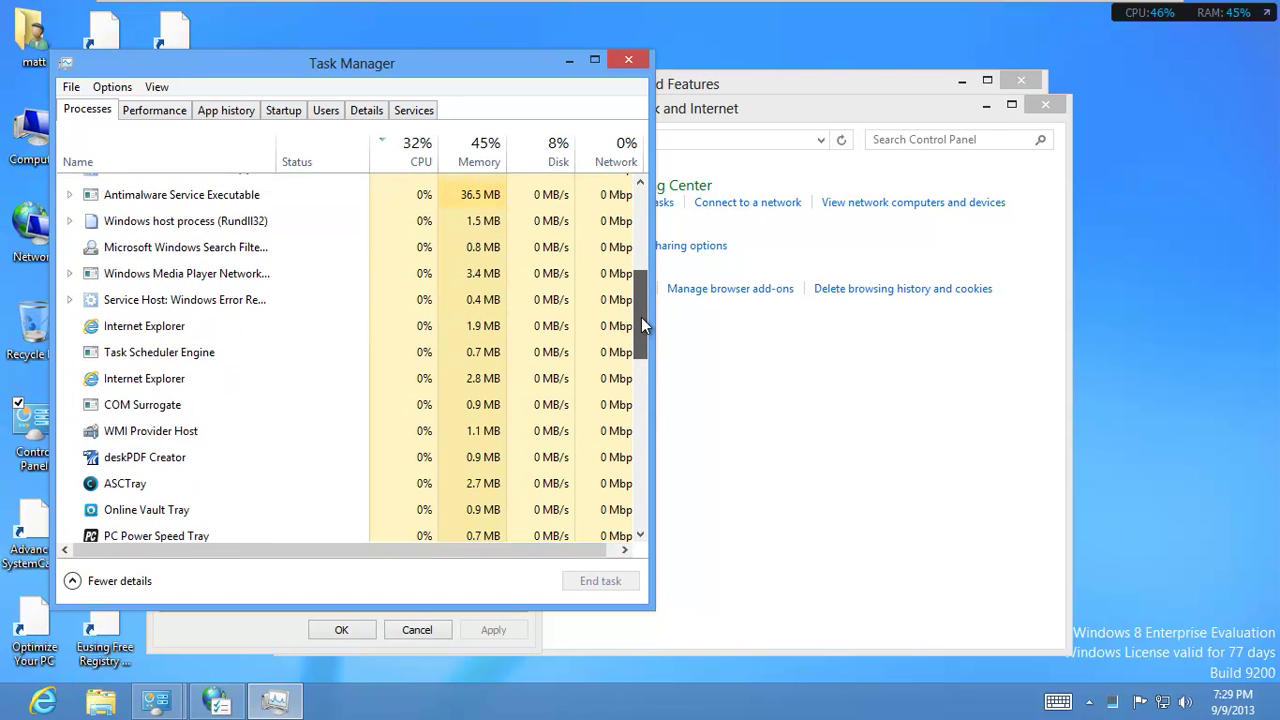
left_click(212, 331)
left_click(600, 581)
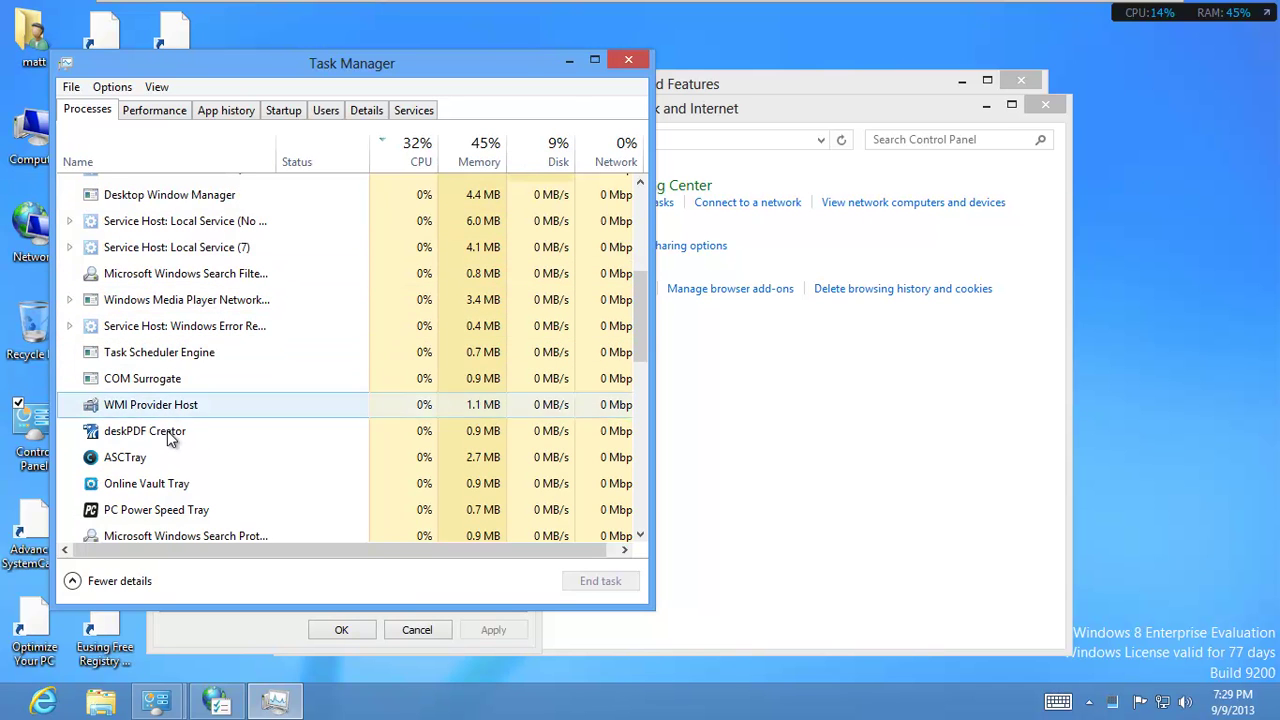
left_click(569, 62)
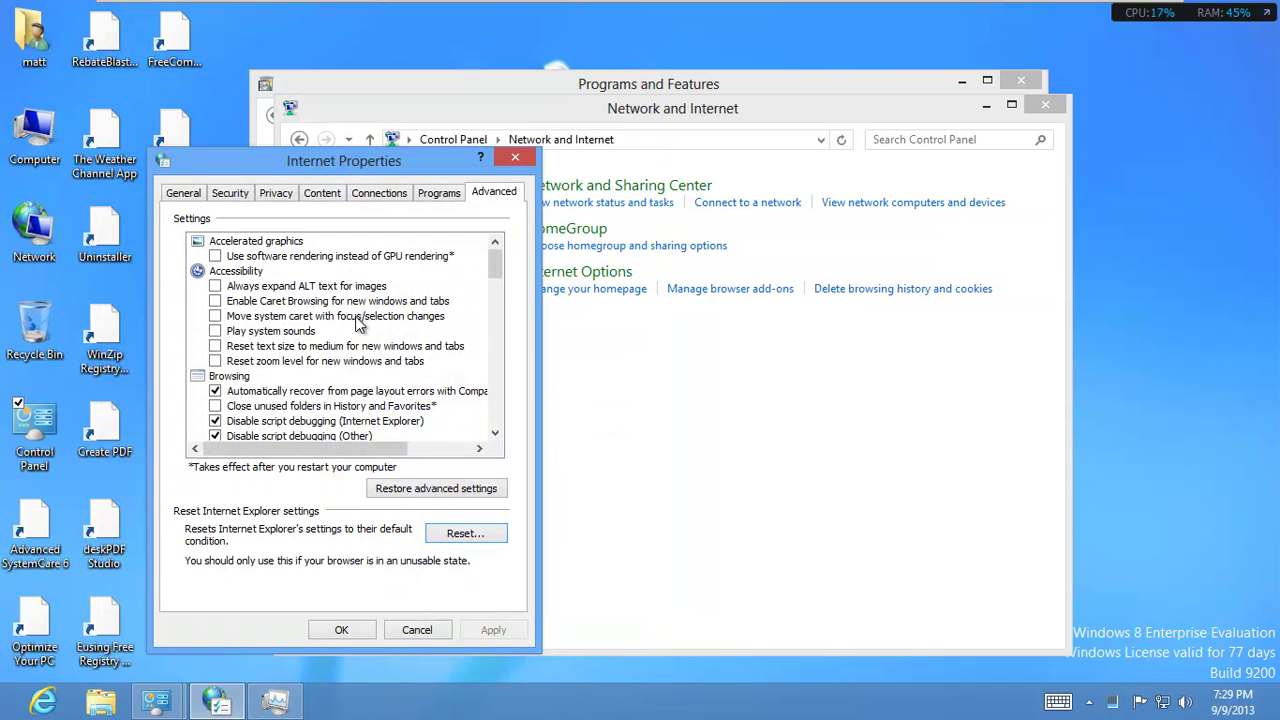
- Reset Internet Explorer's settings to their defaults, including the deletion of personal settings
left_click(460, 536)
left_click(302, 357)
left_click(442, 477)
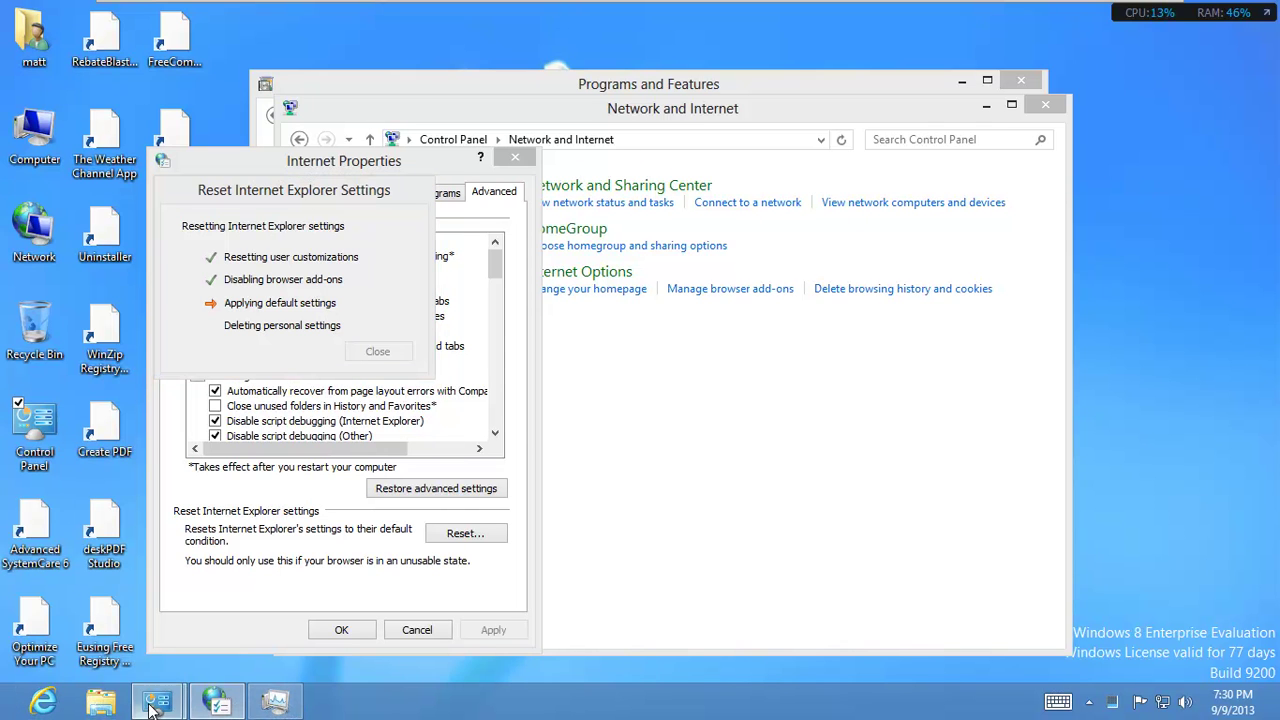
- Bring the Programs and Features window forward and inspect the AccelerateTab, 7Go Games, Advanced SystemCare 6 and AVG SafeGuard toolbar entries
mouse_move(150, 705)
left_click(292, 590)
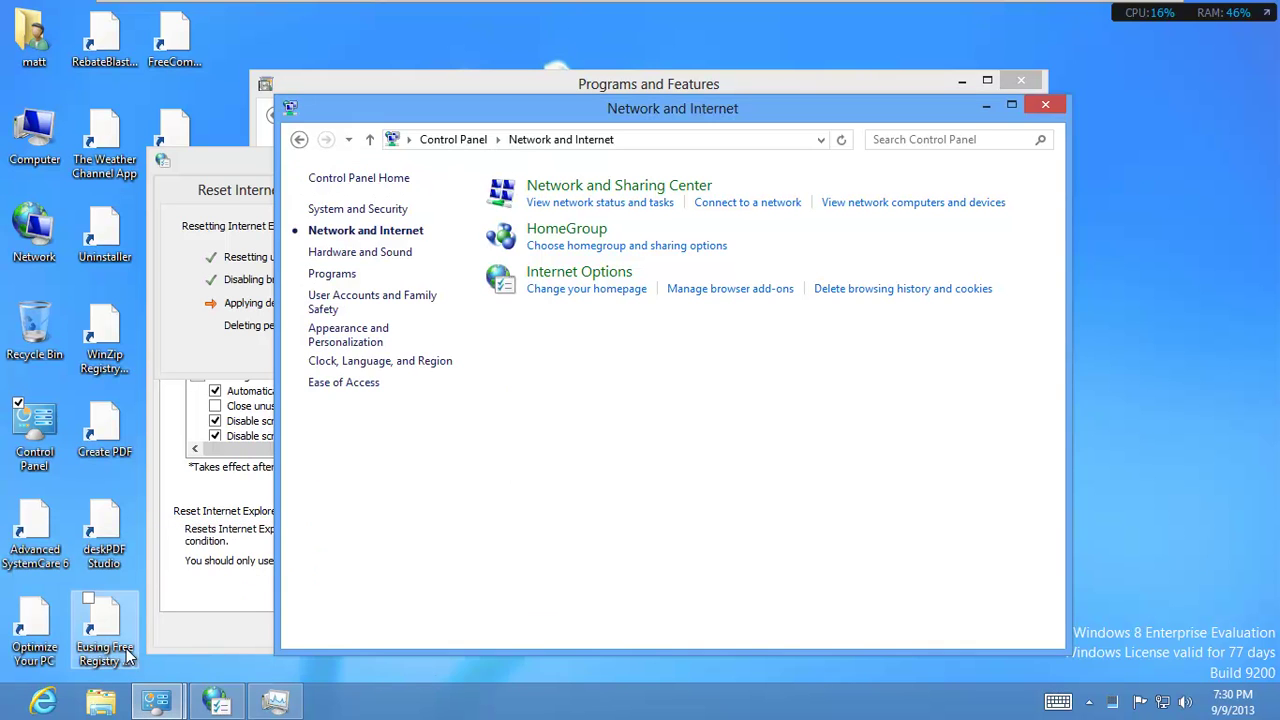
left_click(148, 627)
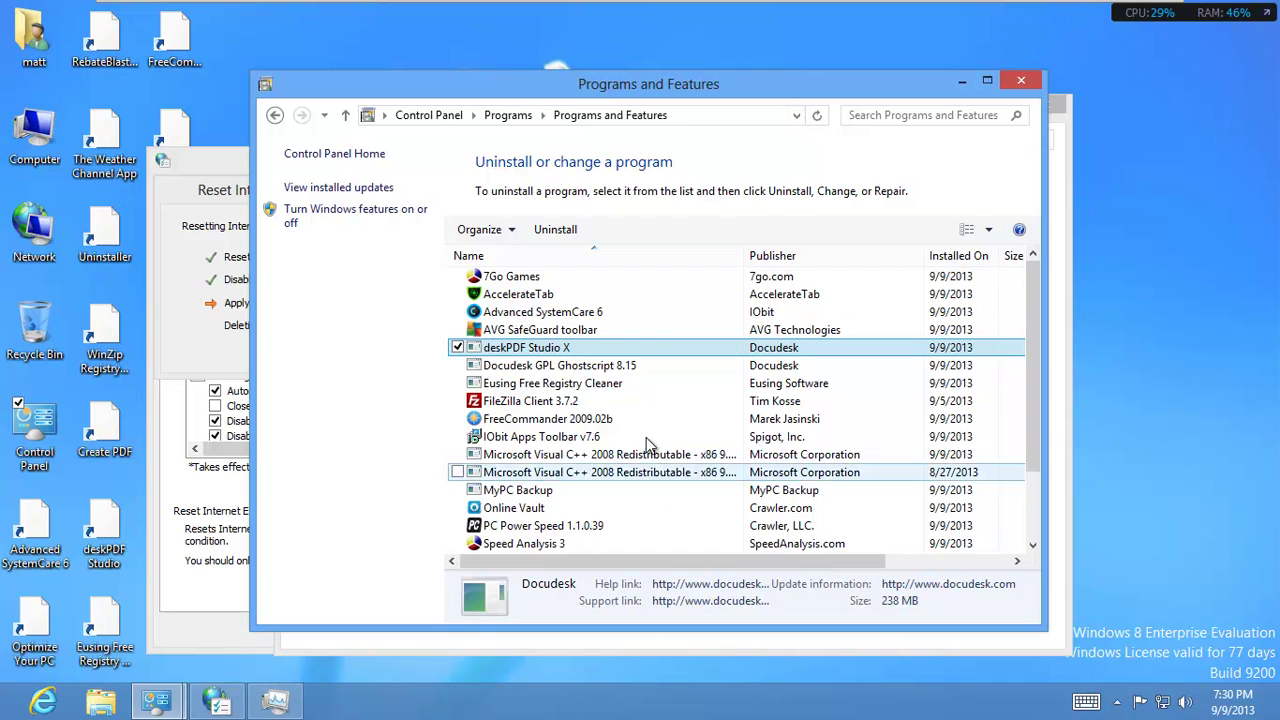
left_click(562, 295)
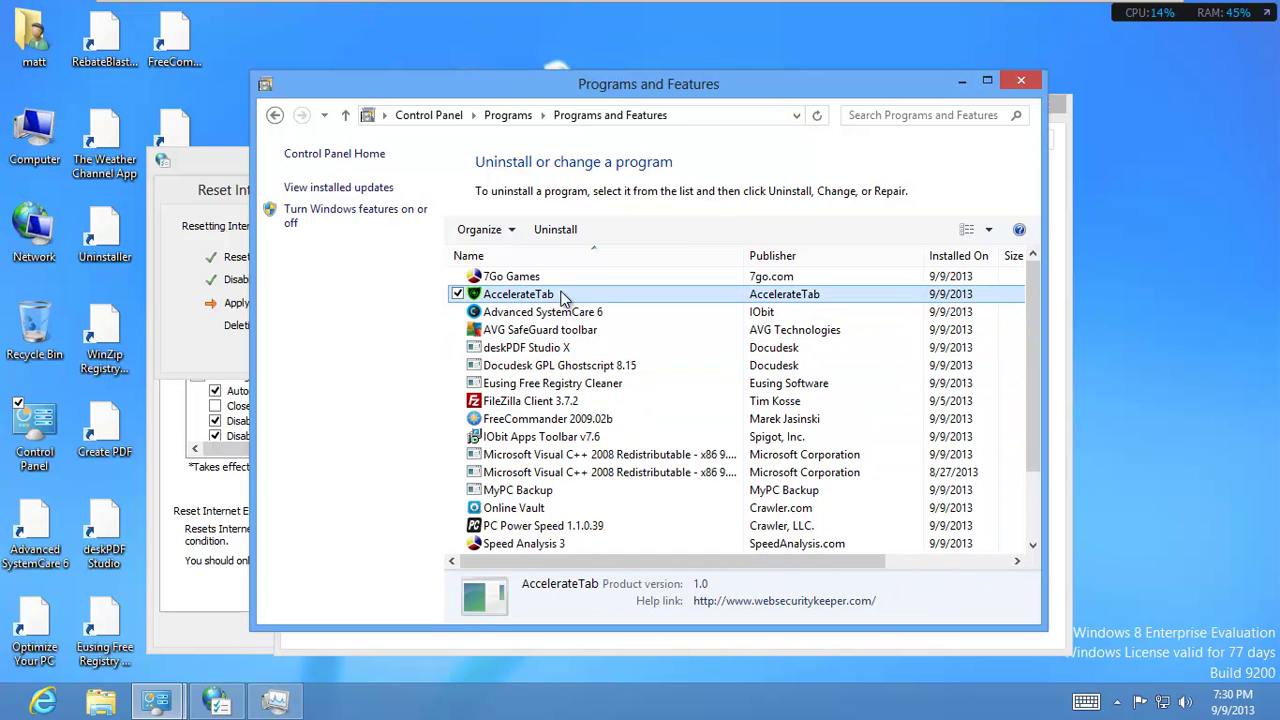
left_click(517, 280)
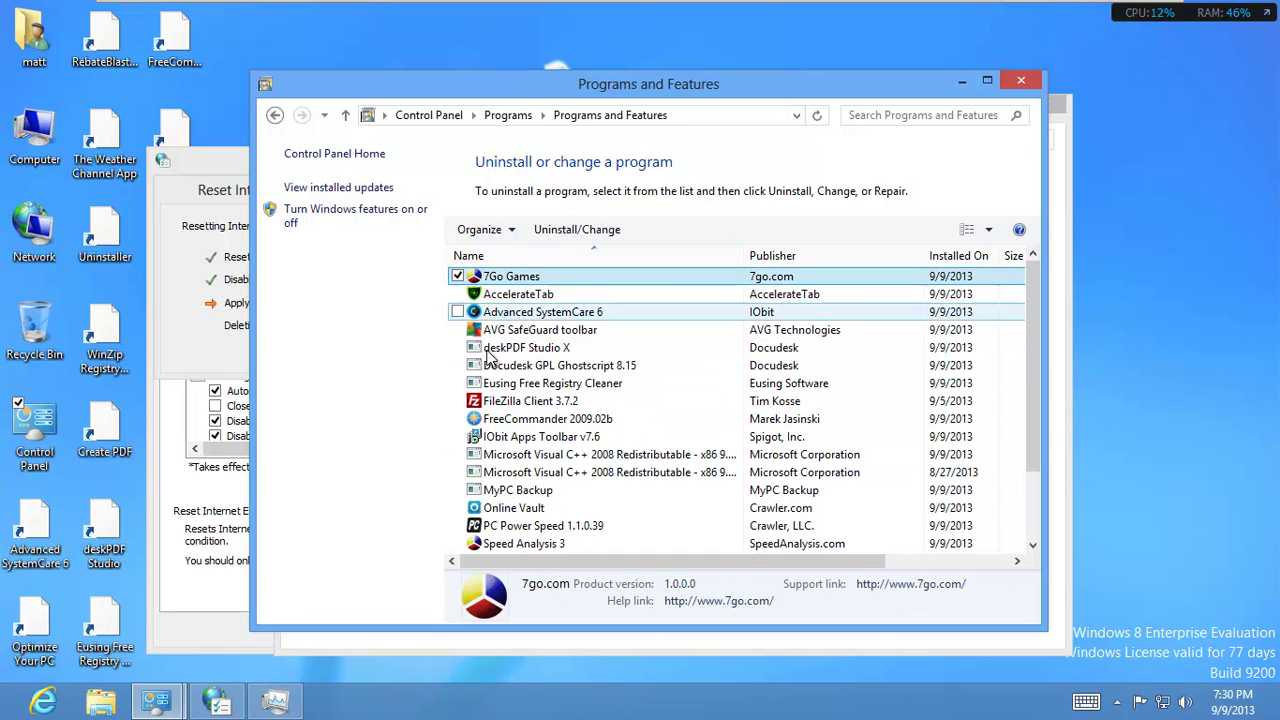
left_click(500, 314)
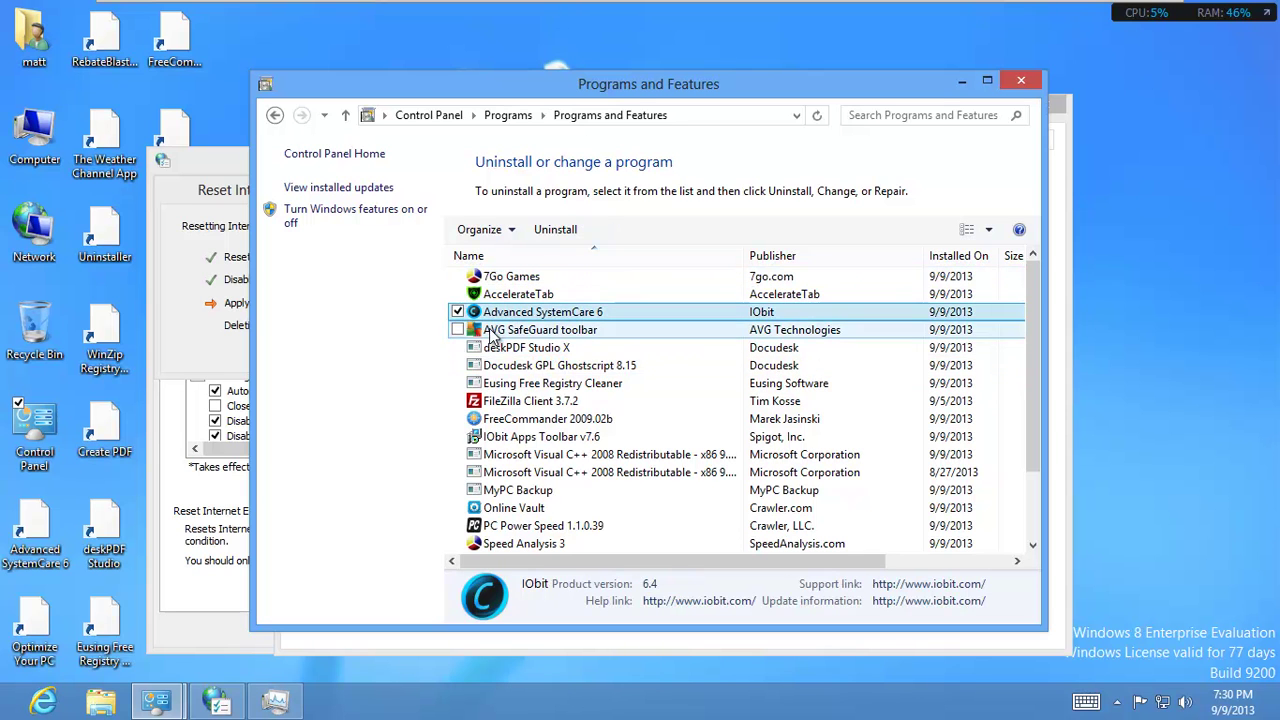
key("Down")
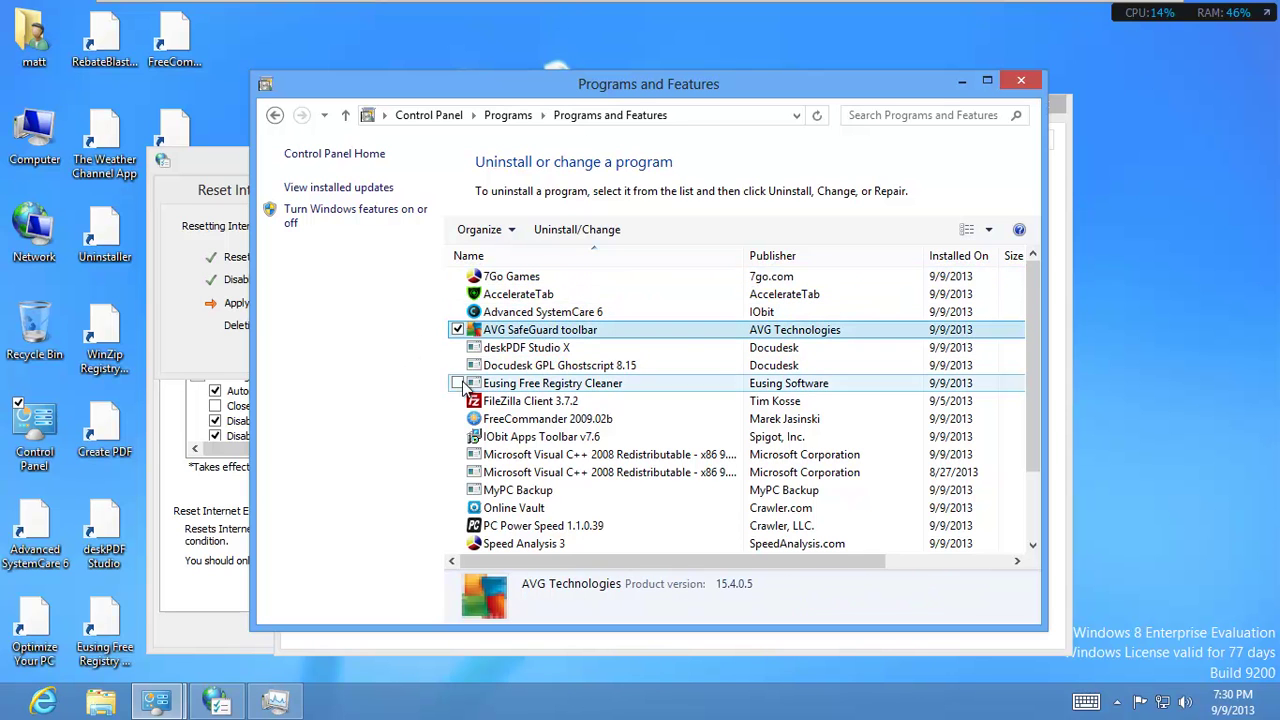
- Inspect the IObit Apps Toolbar, MyPC Backup, Online Vault, PC Power Speed and The Weather Channel App entries in the installed programs list
left_click(534, 440)
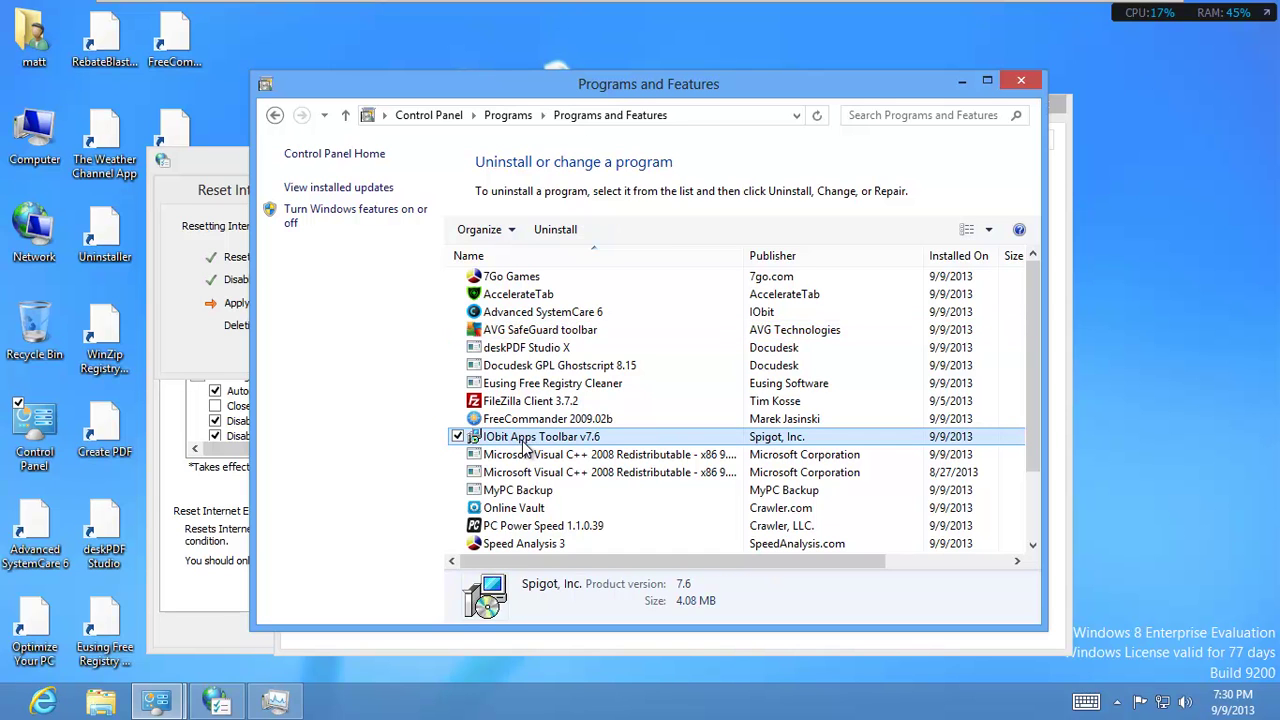
scroll(548, 445, "down", 1)
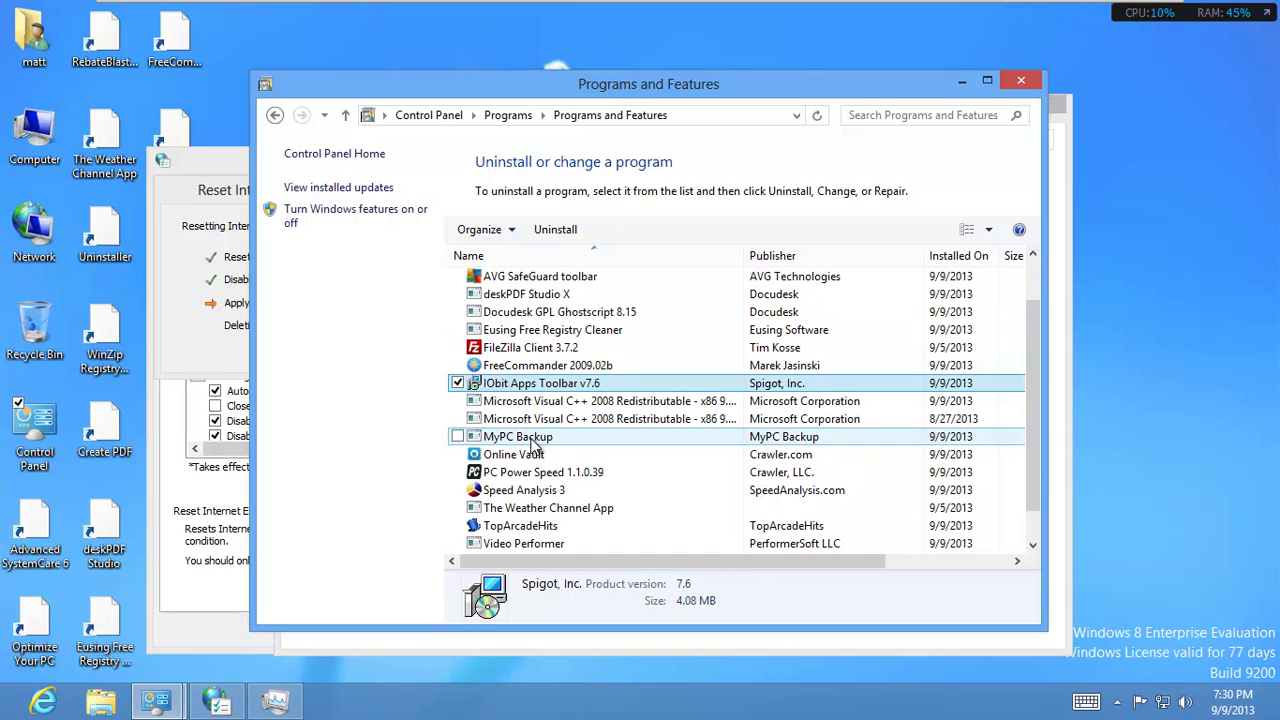
left_click(515, 438)
left_click(518, 458)
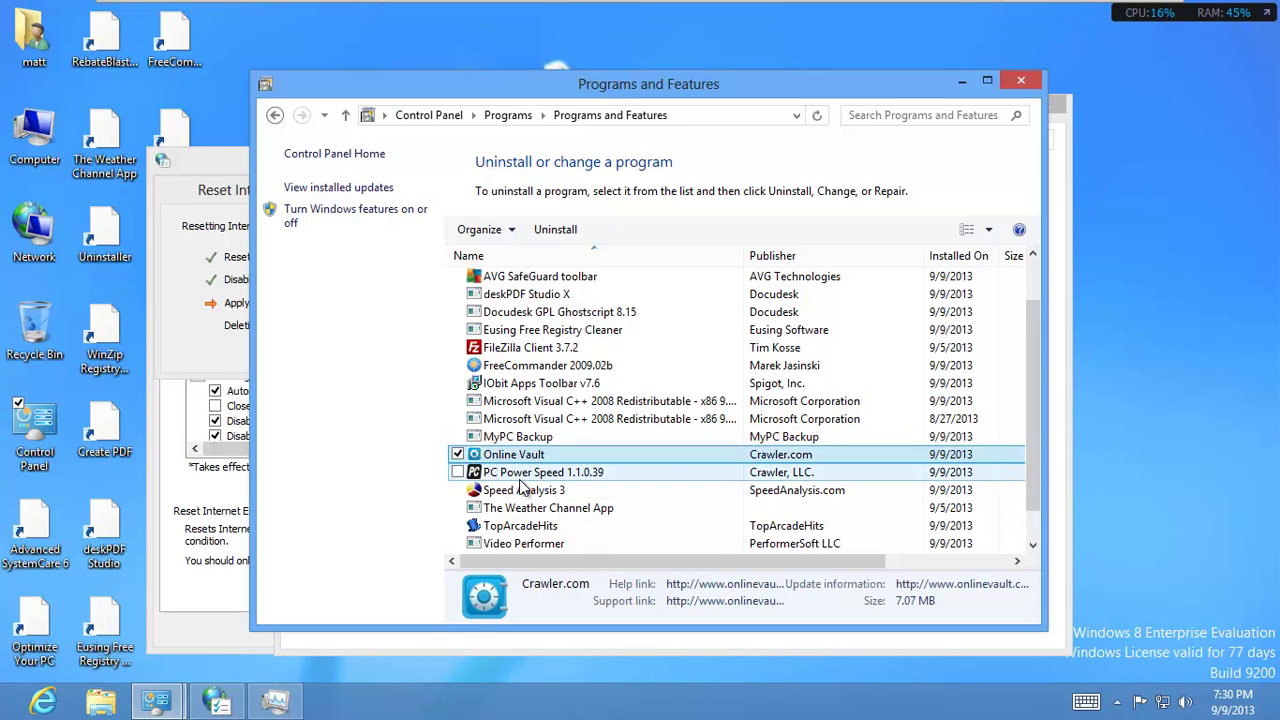
left_click(520, 475)
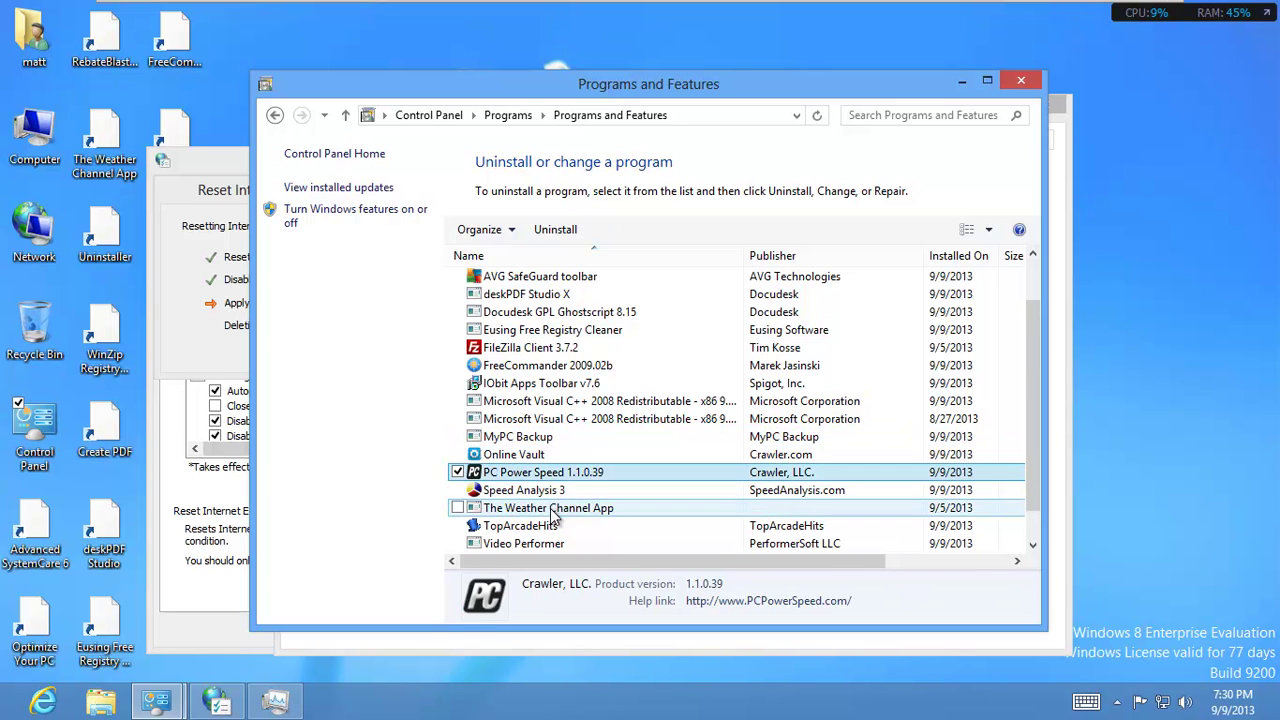
left_click(553, 509)
scroll(553, 509, "down", 1)
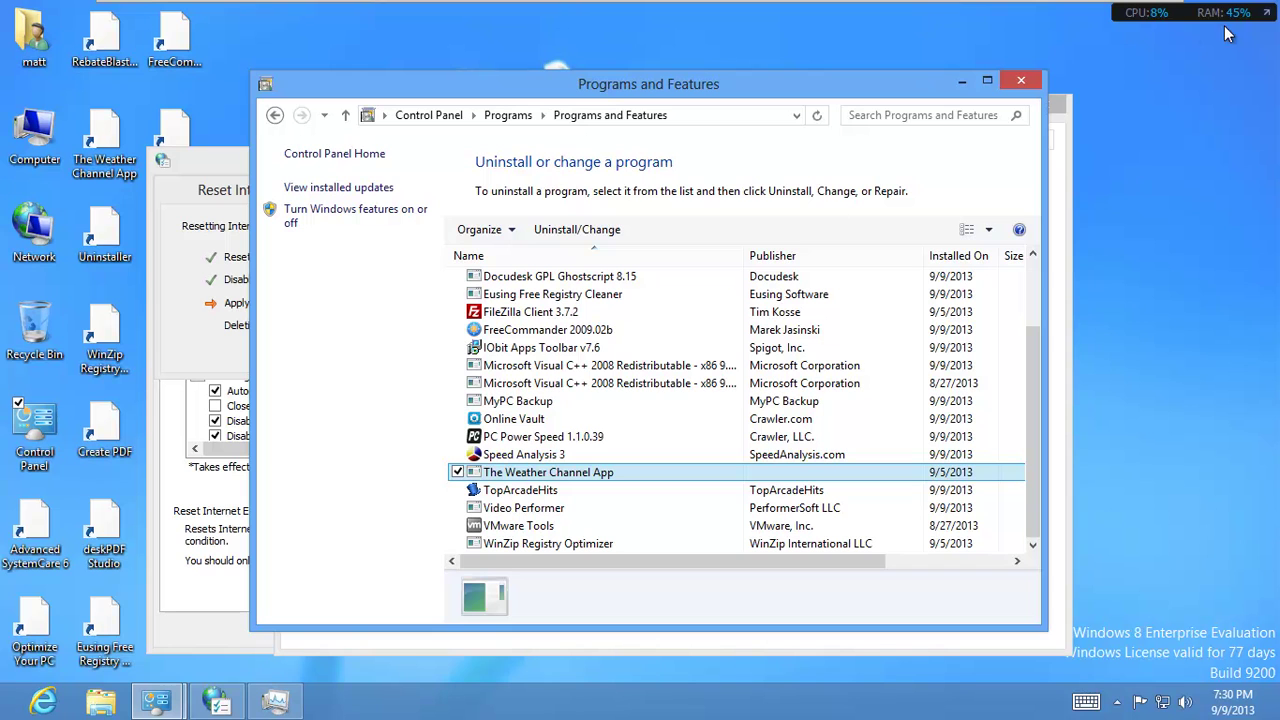
- Close the Programs and Features and Network and Internet windows, and take the virtual machine out of full-screen mode
left_click(1017, 84)
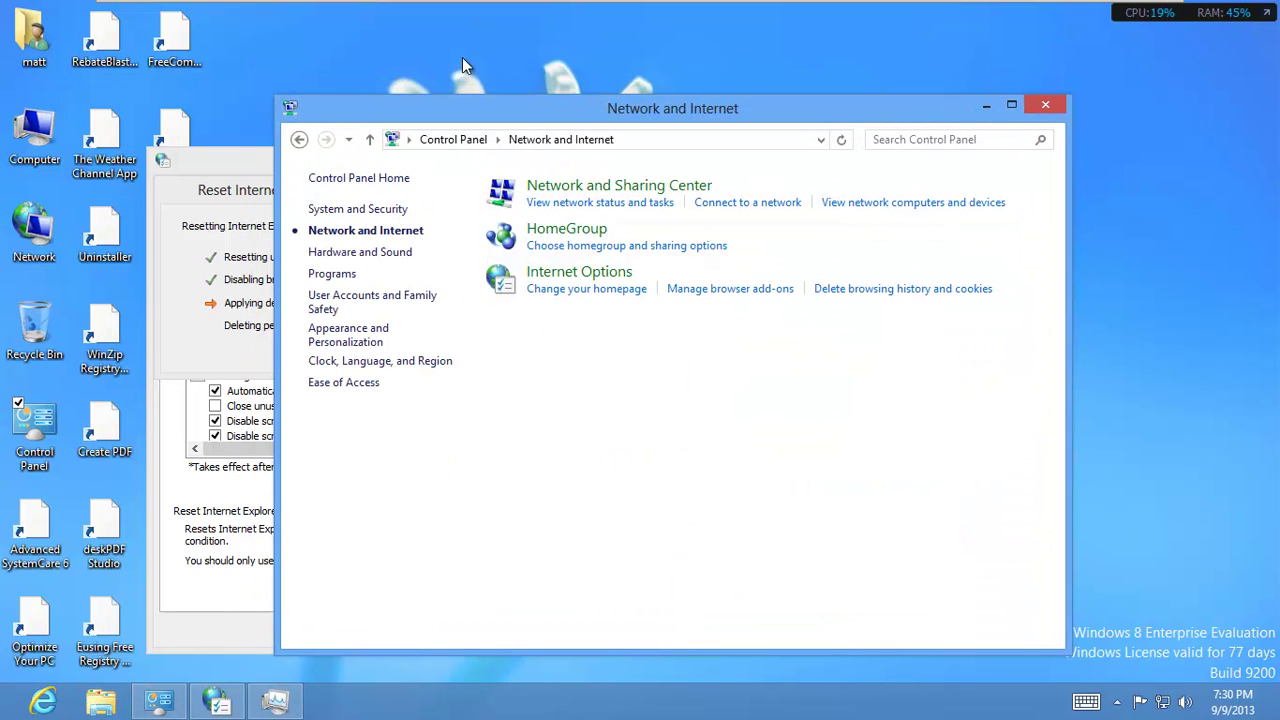
left_click(1030, 108)
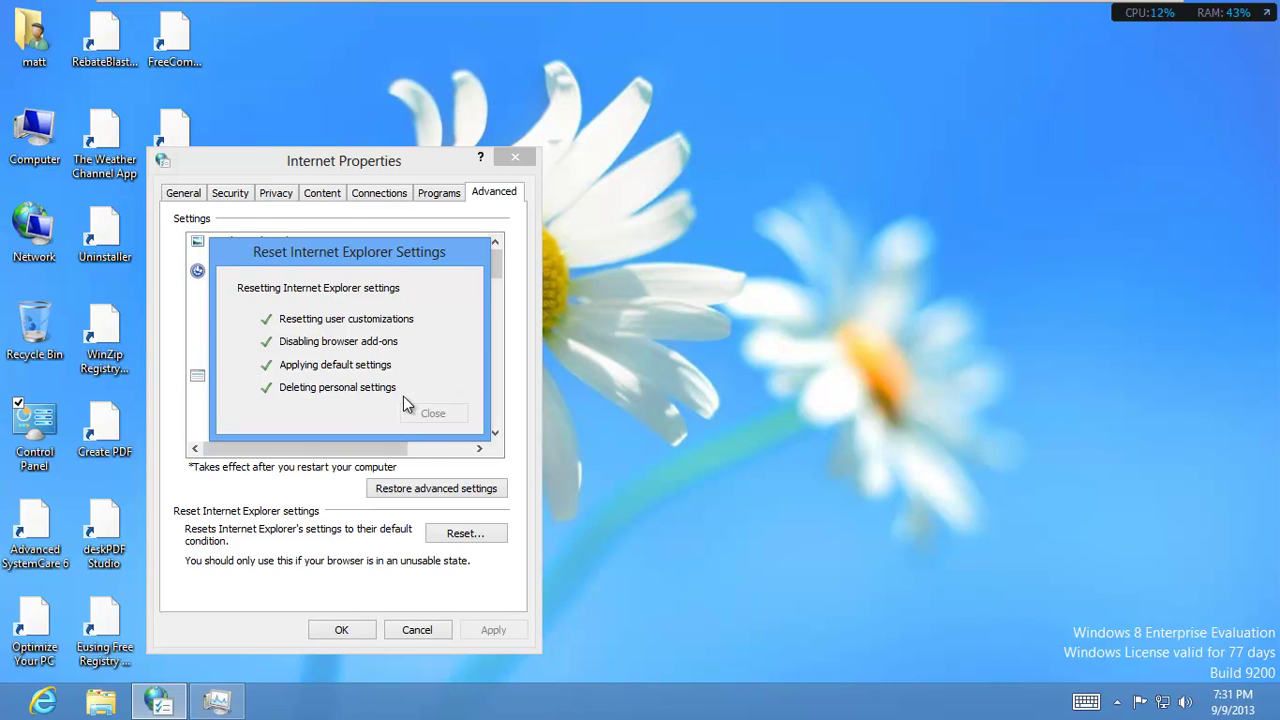
mouse_move(457, 9)
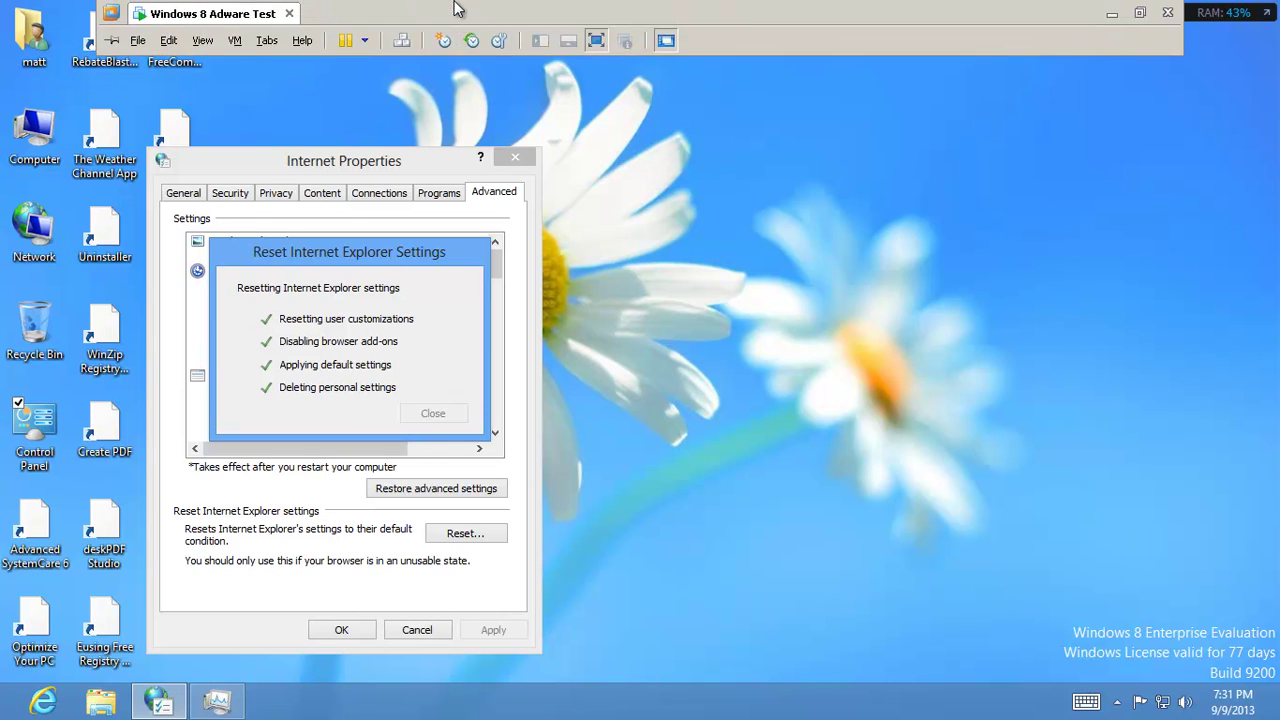
left_click(1139, 14)
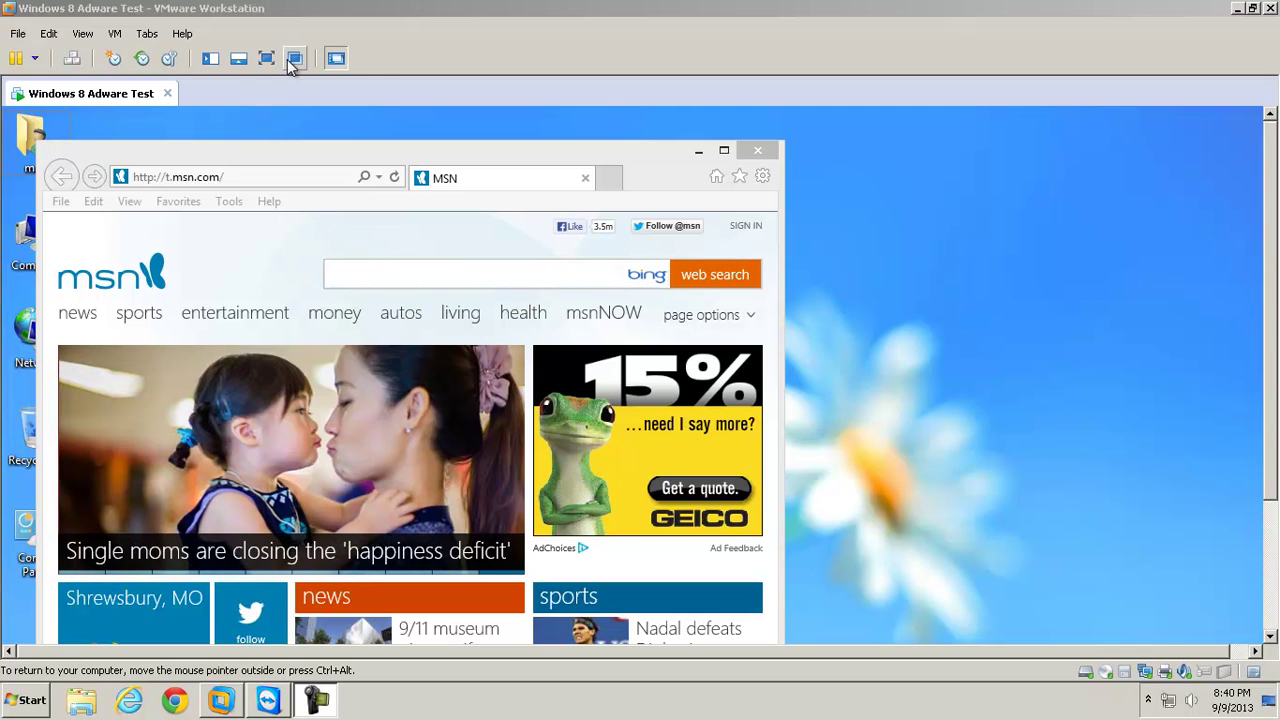
- Show the virtual machine in full screen and move the Internet Explorer window clear of the desktop icons
left_click(272, 65)
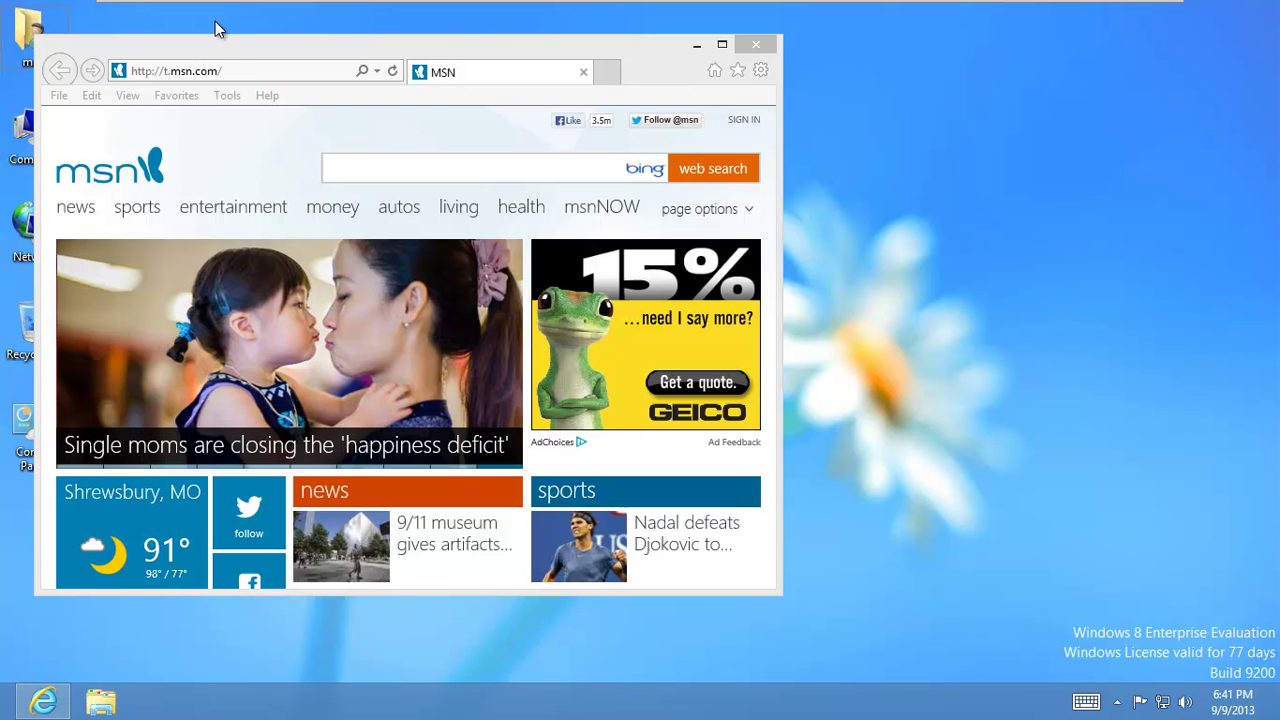
left_click_drag(230, 45, 368, 42)
left_click(131, 212)
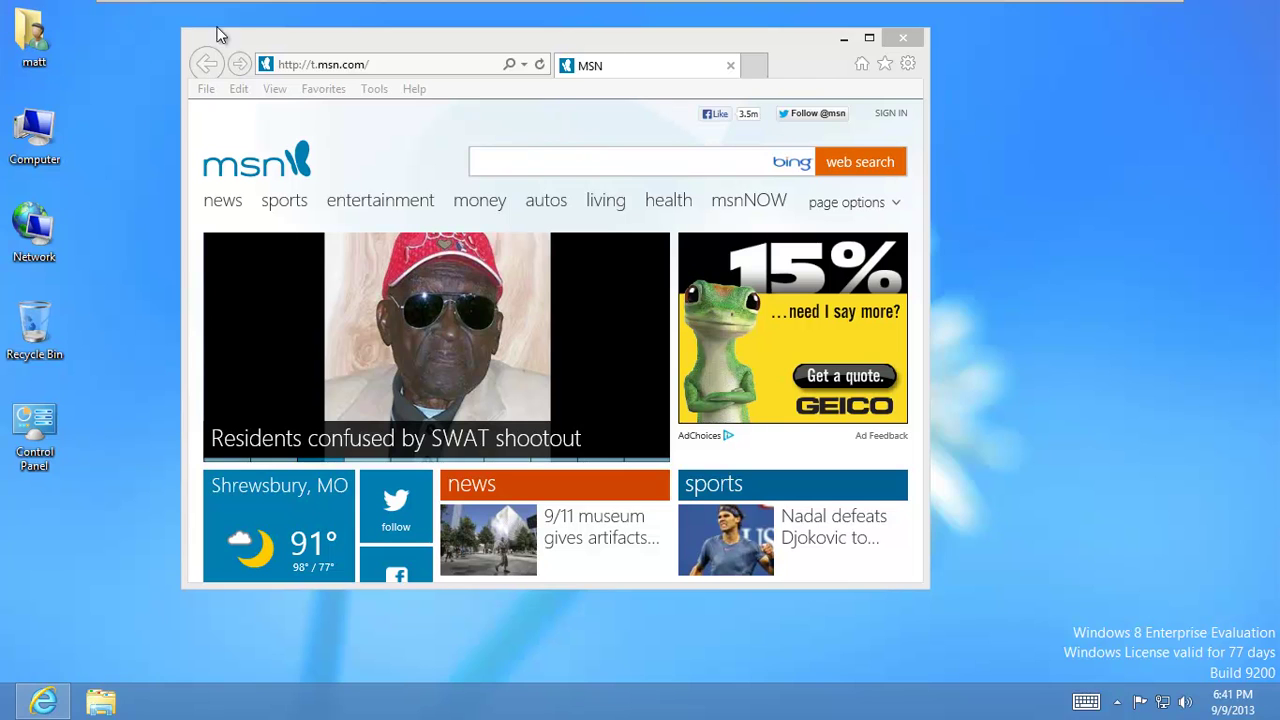
left_click(270, 39)
key("alt")
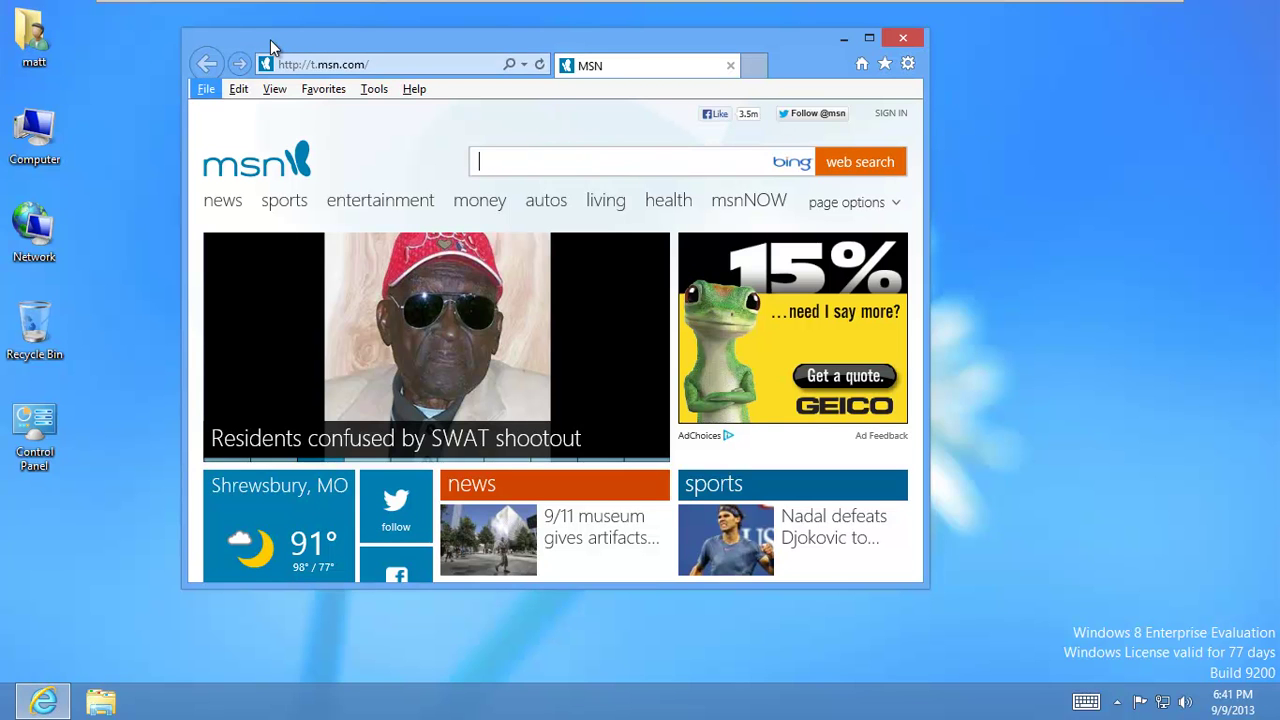
key("alt")
- Return the virtual machine to the VMware Workstation window and bring up the screen recorder's controls
mouse_move(1112, 2)
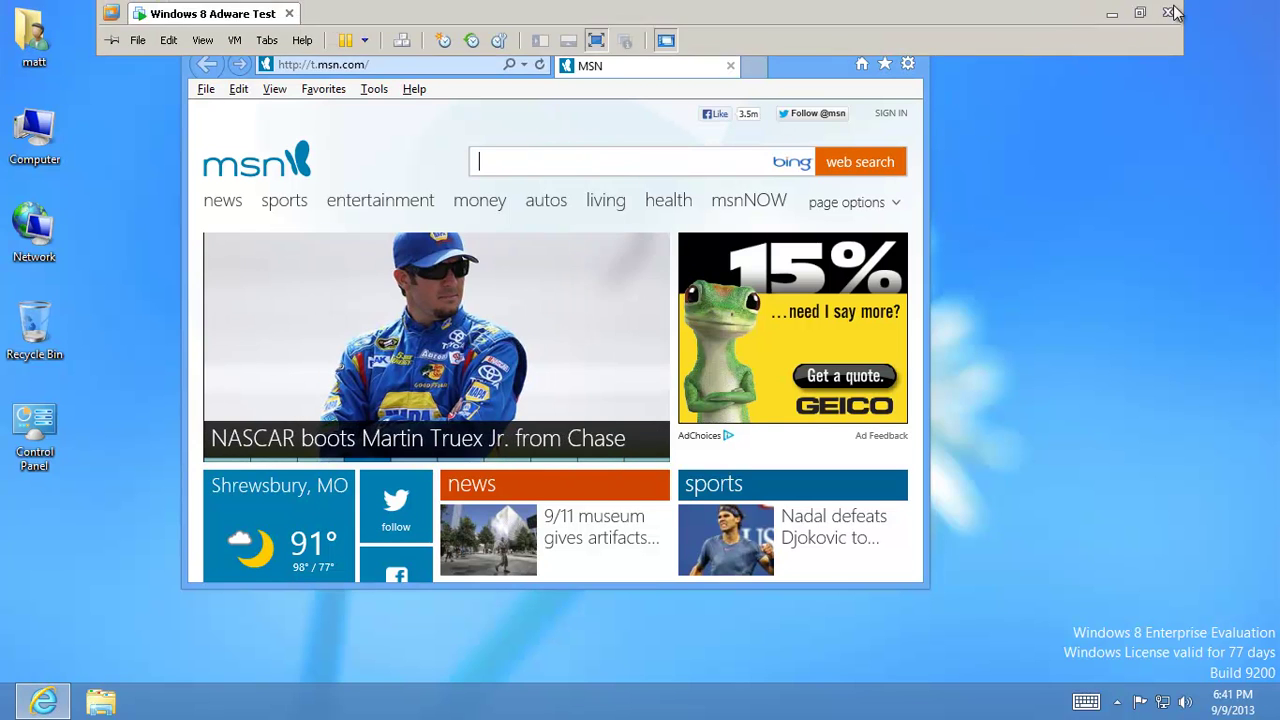
left_click(1150, 14)
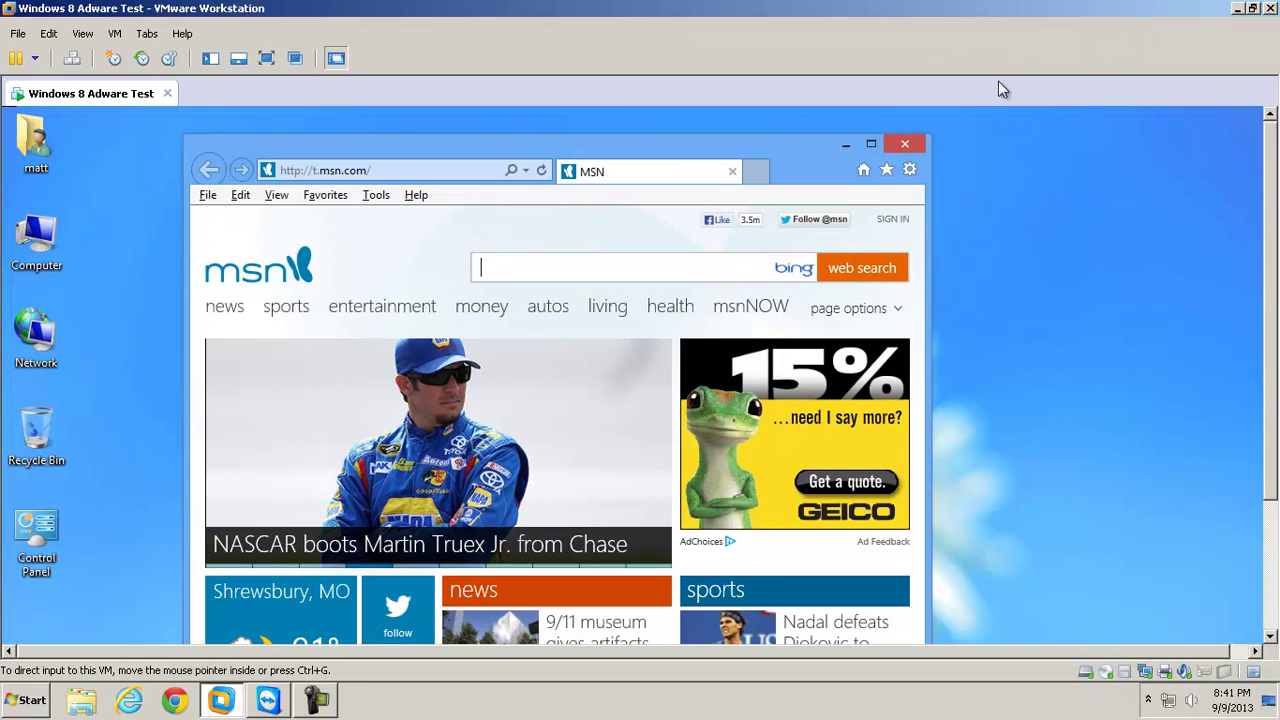
left_click(316, 700)
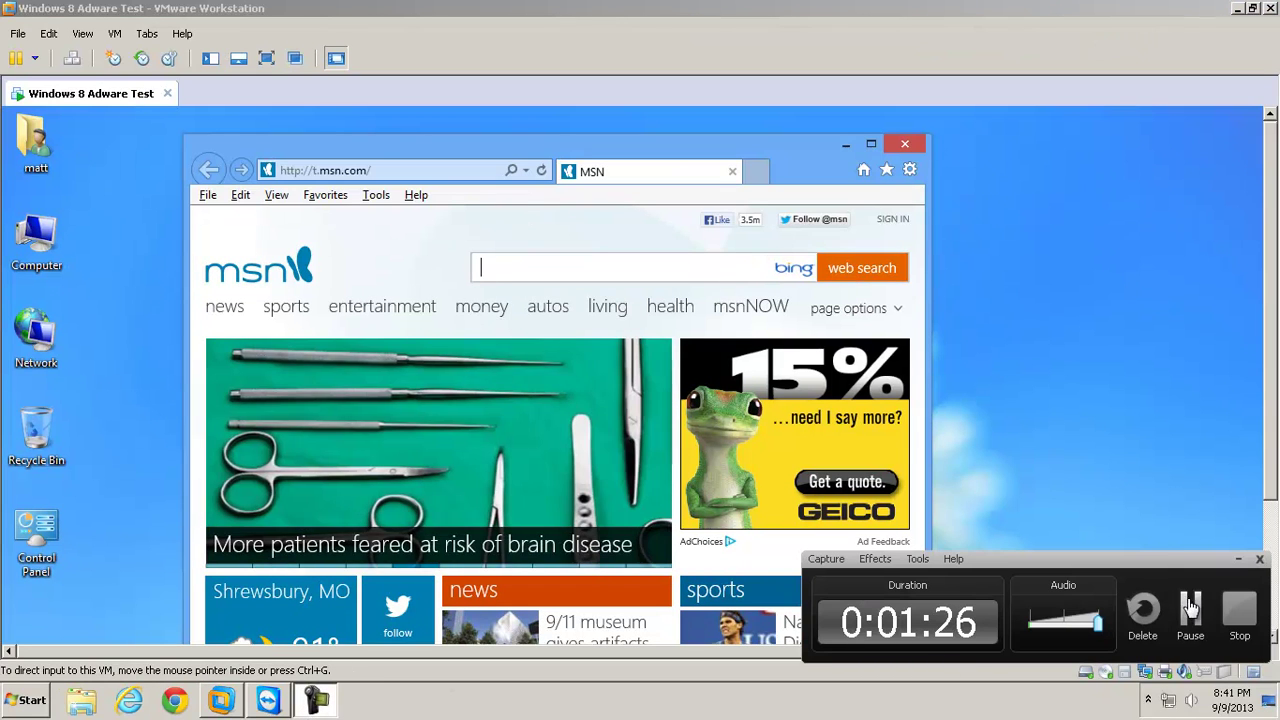